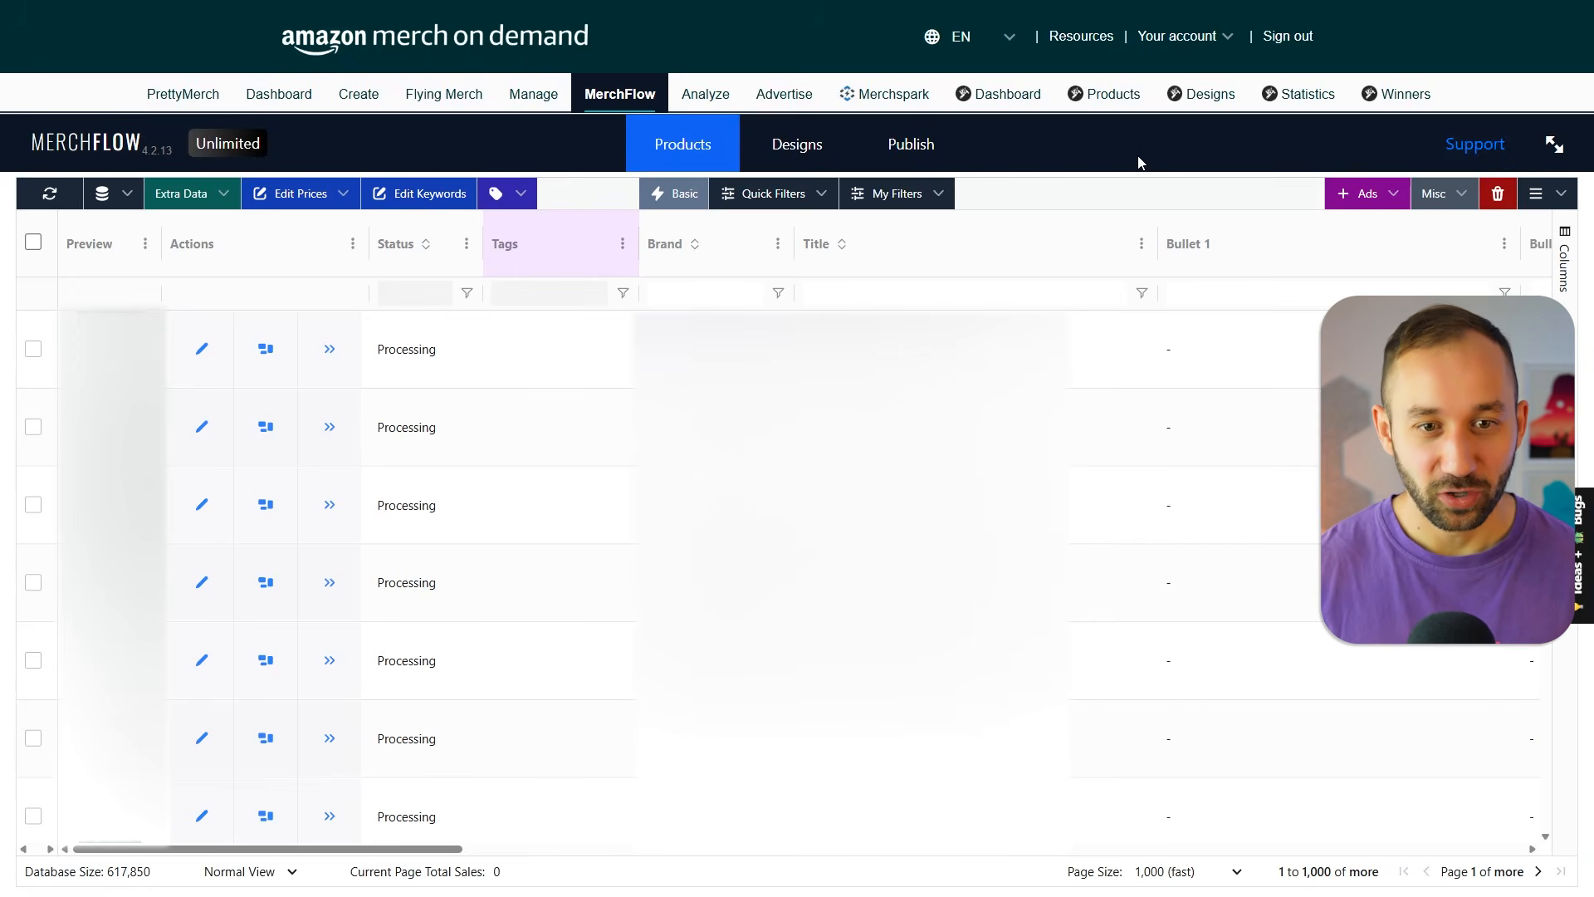
Apply the quick filter "Aged & Unsold 18M - Pending Deletion" to the product list.
click(801, 195)
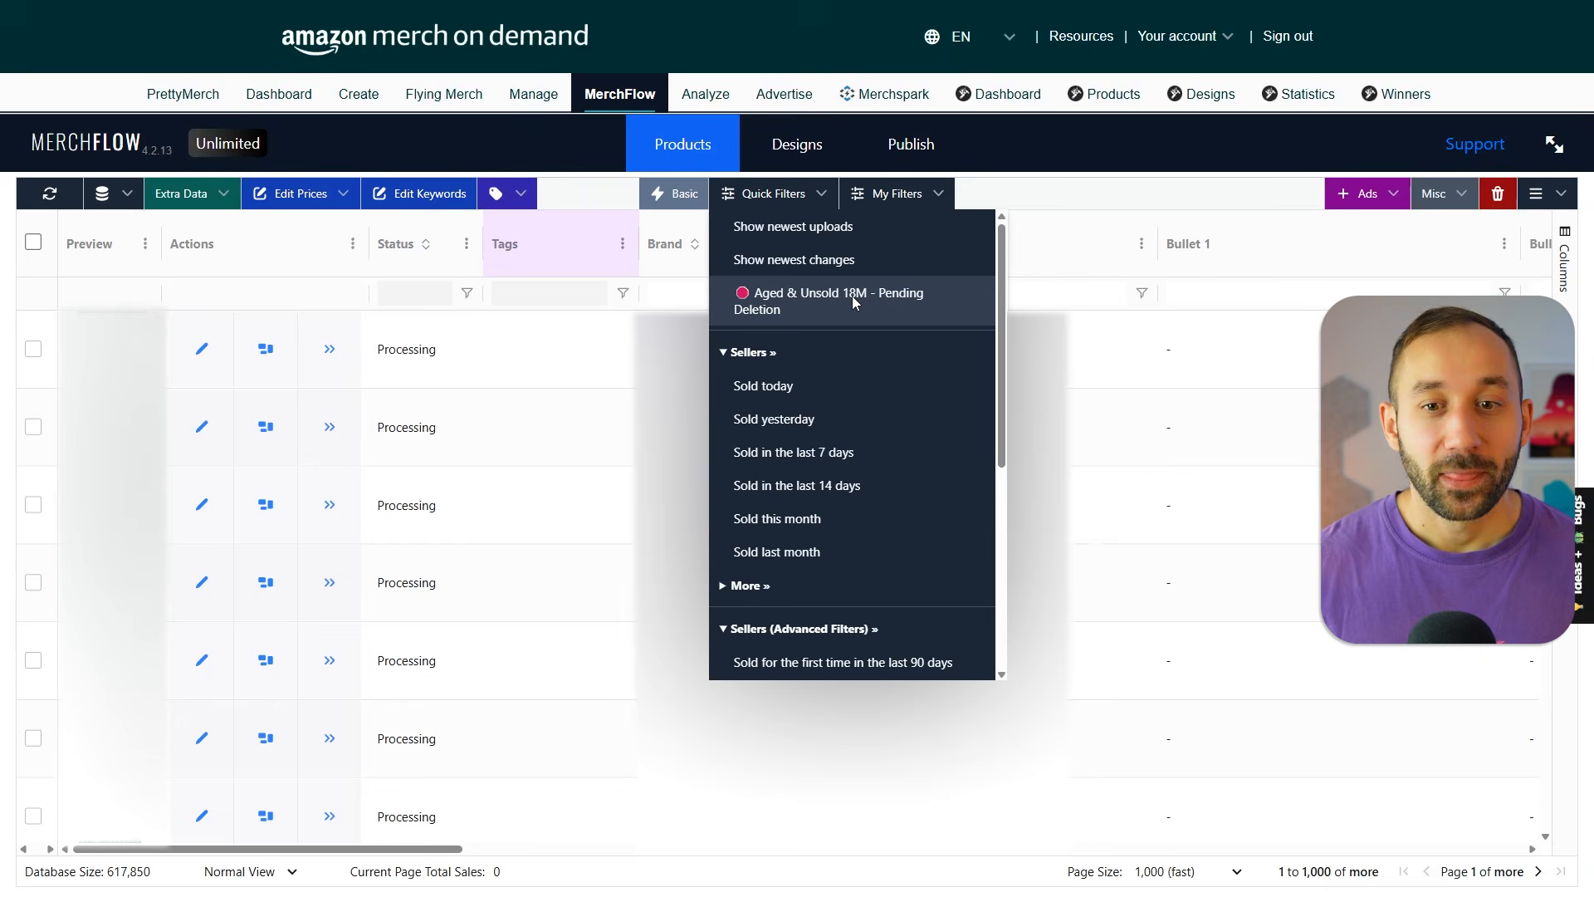
click(895, 310)
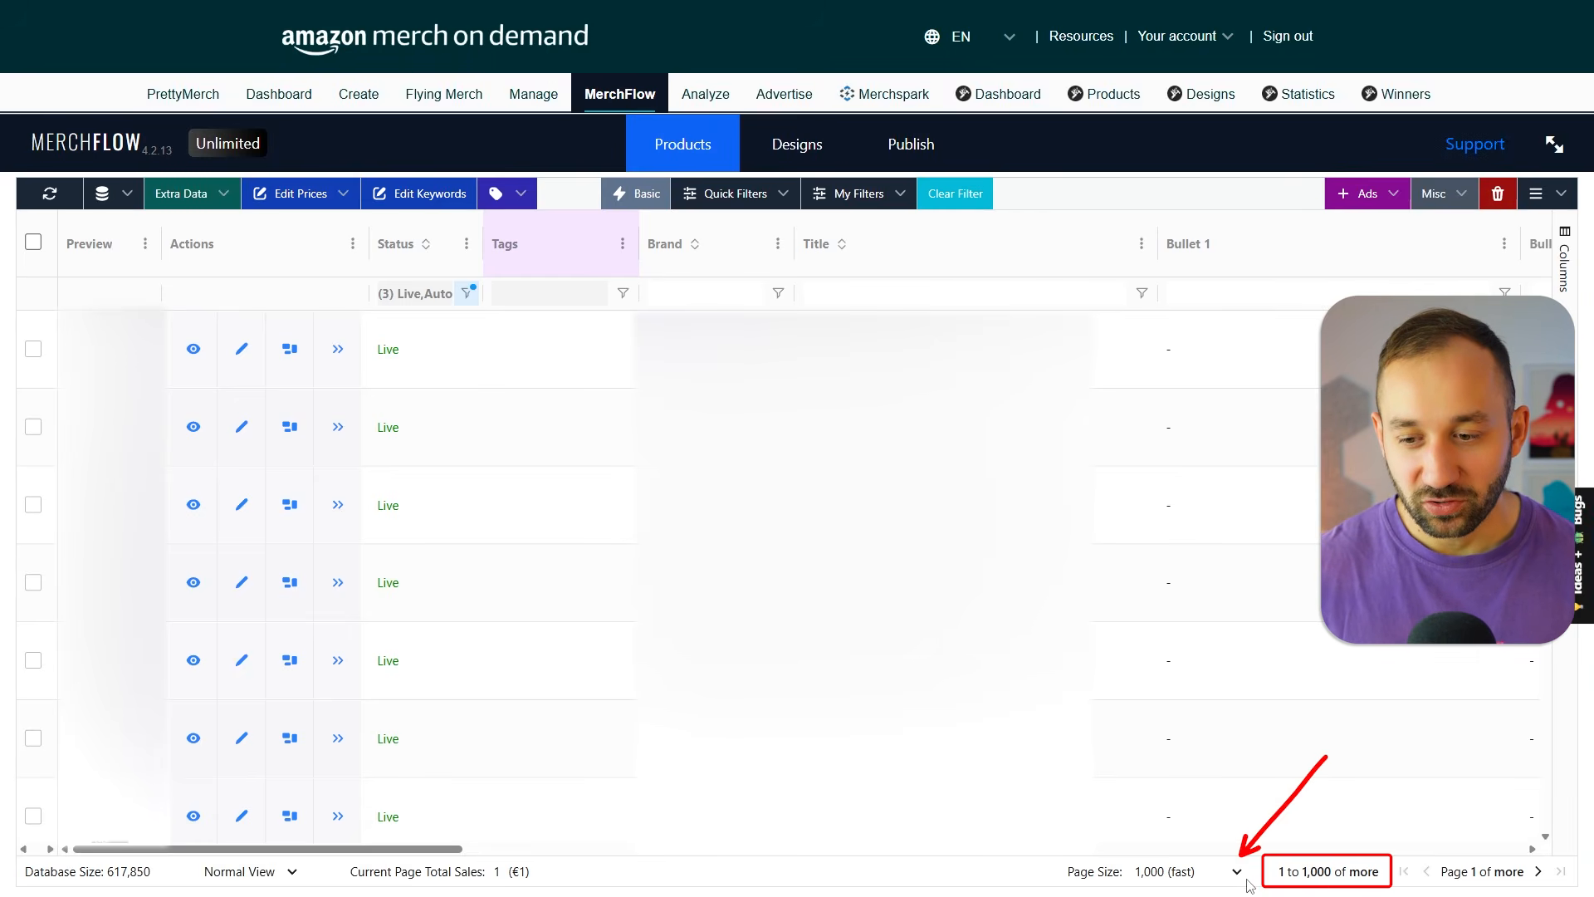
Switch the product list's page size to 100 (fastest) and back to 1,000 (fast).
click(1189, 872)
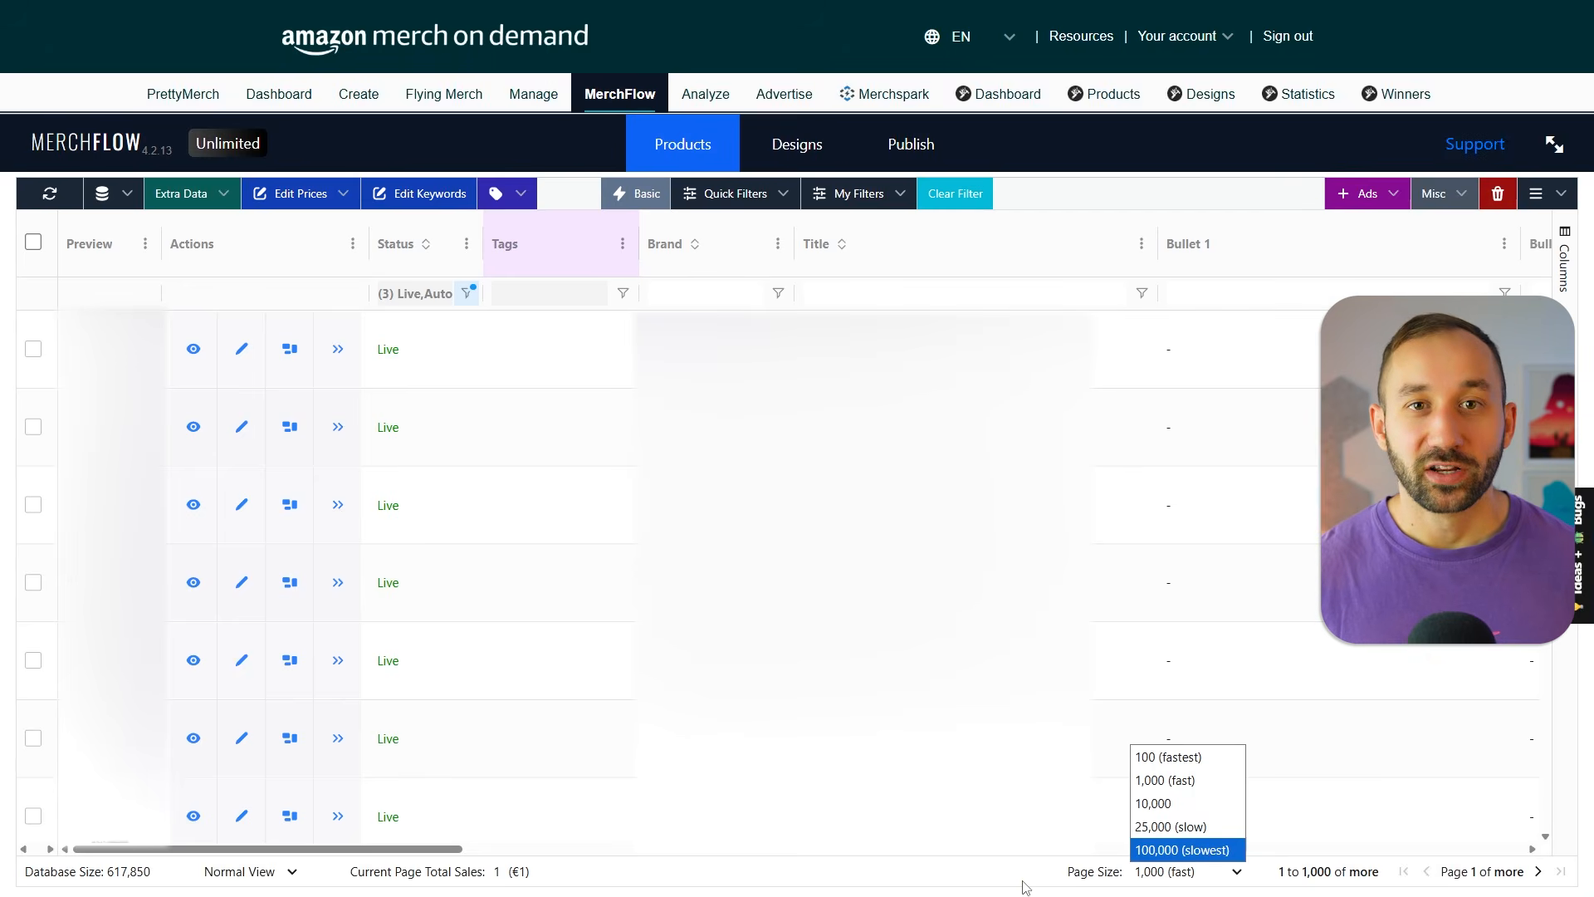
click(1172, 757)
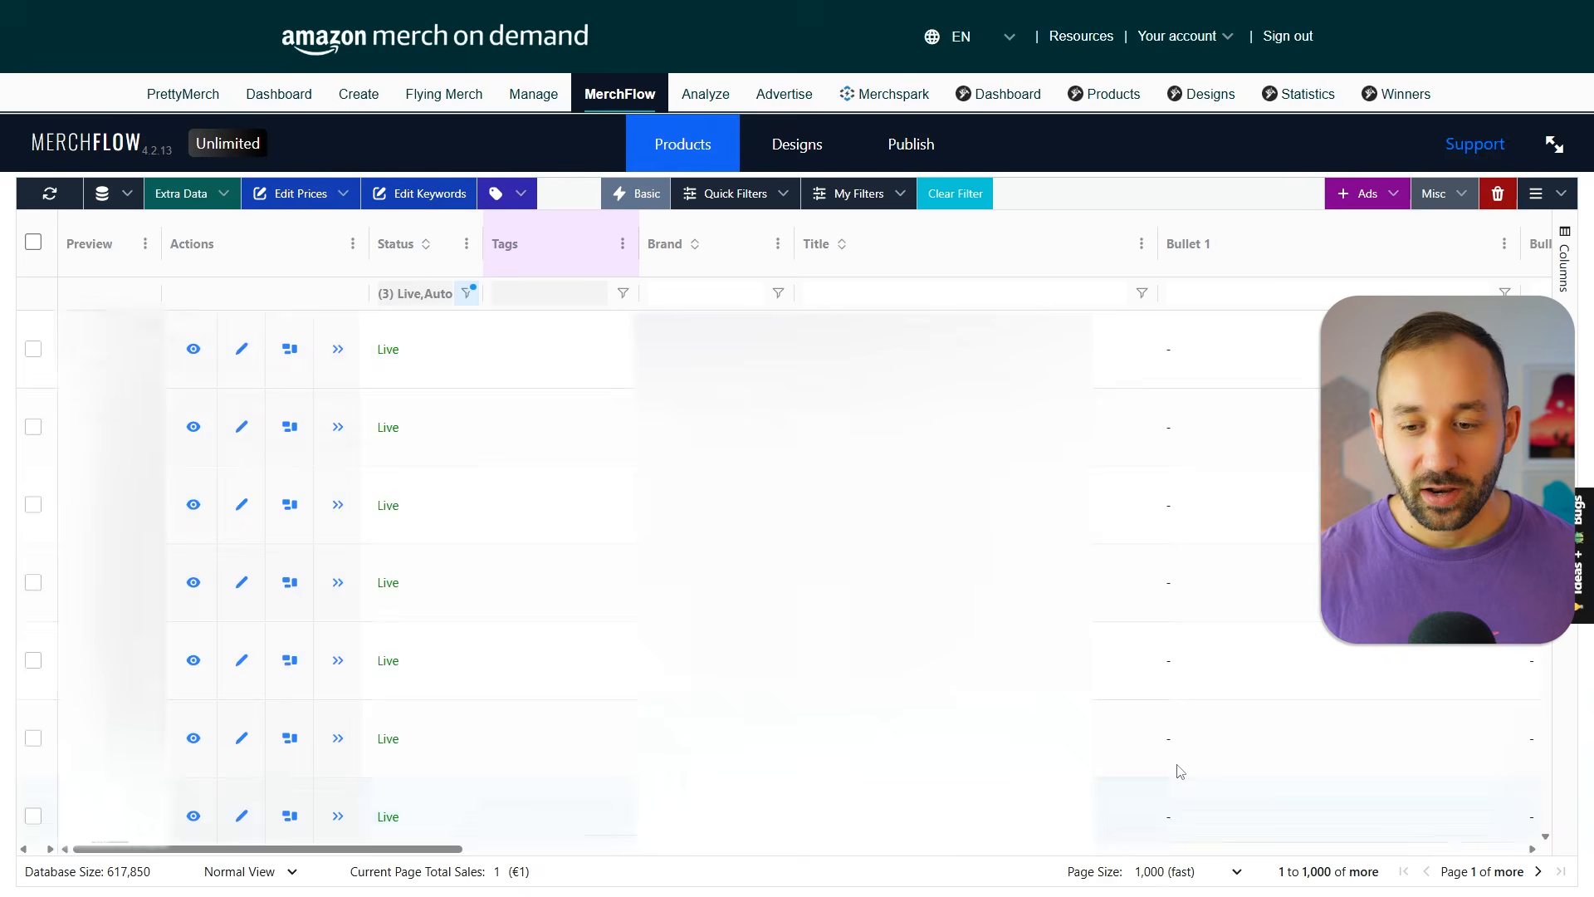
click(1195, 871)
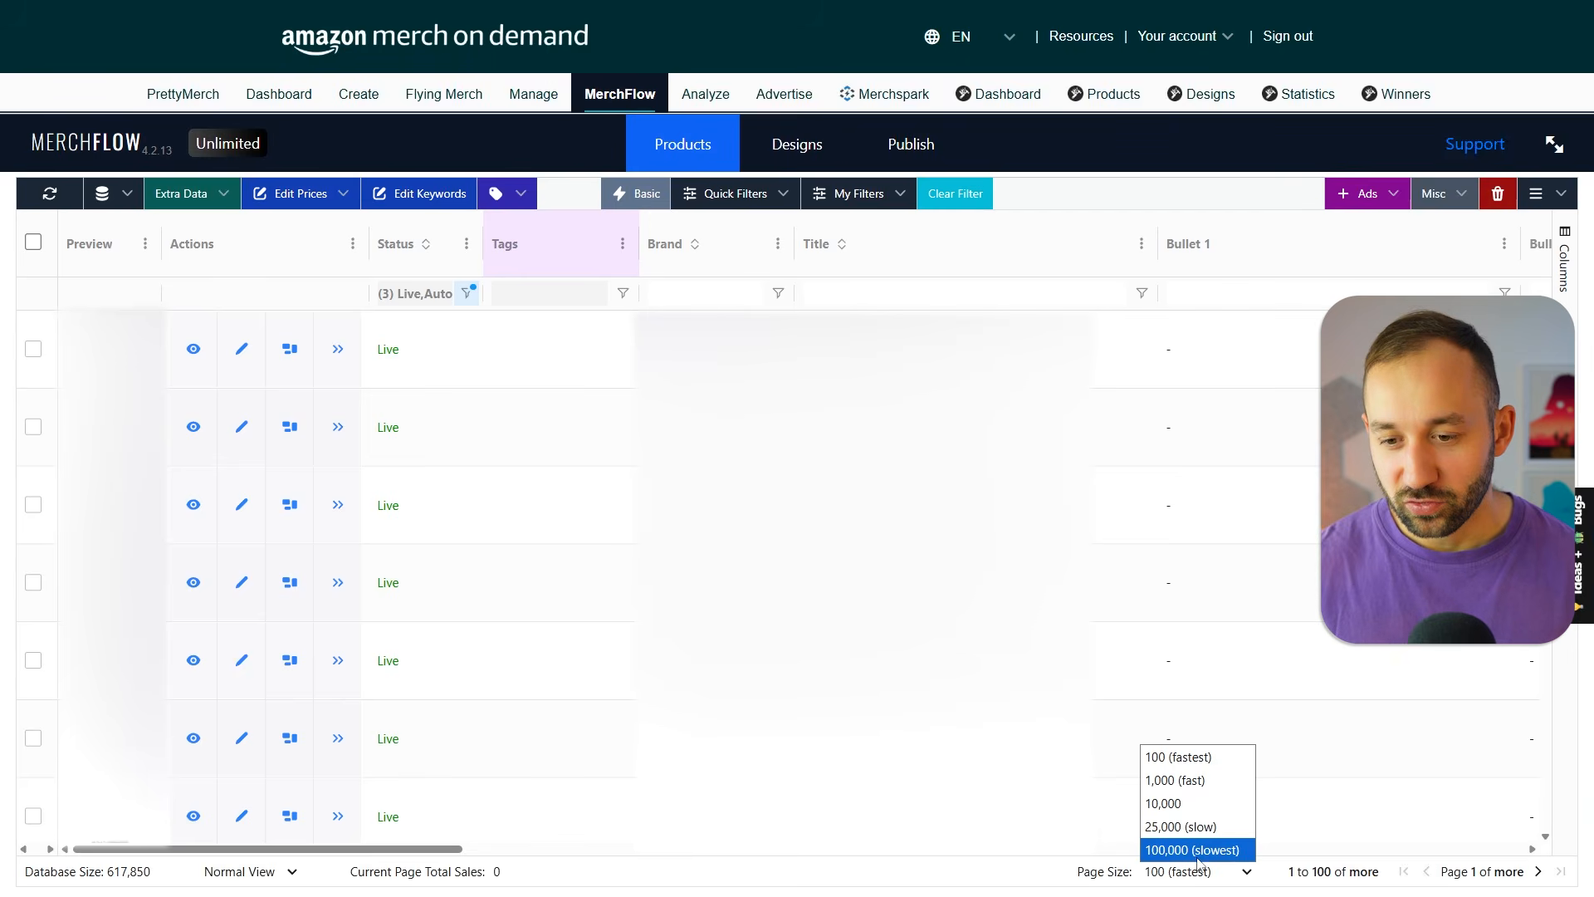
click(1203, 870)
click(1205, 872)
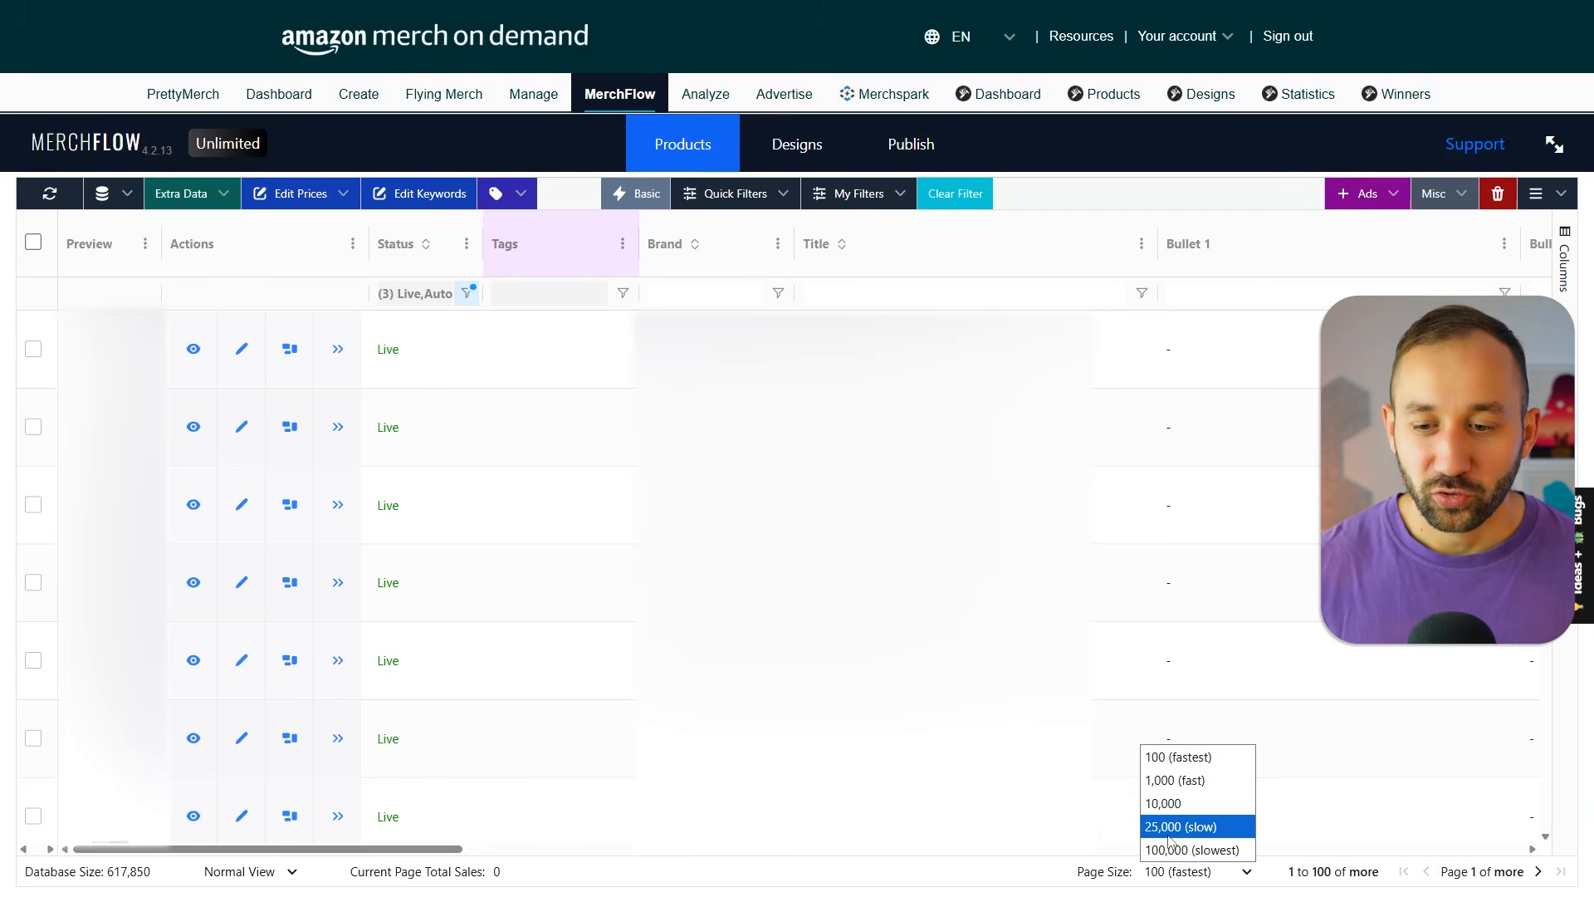
click(1174, 779)
Filter the Product column to show only Standard T-Shirt.
drag(351, 850, 847, 859)
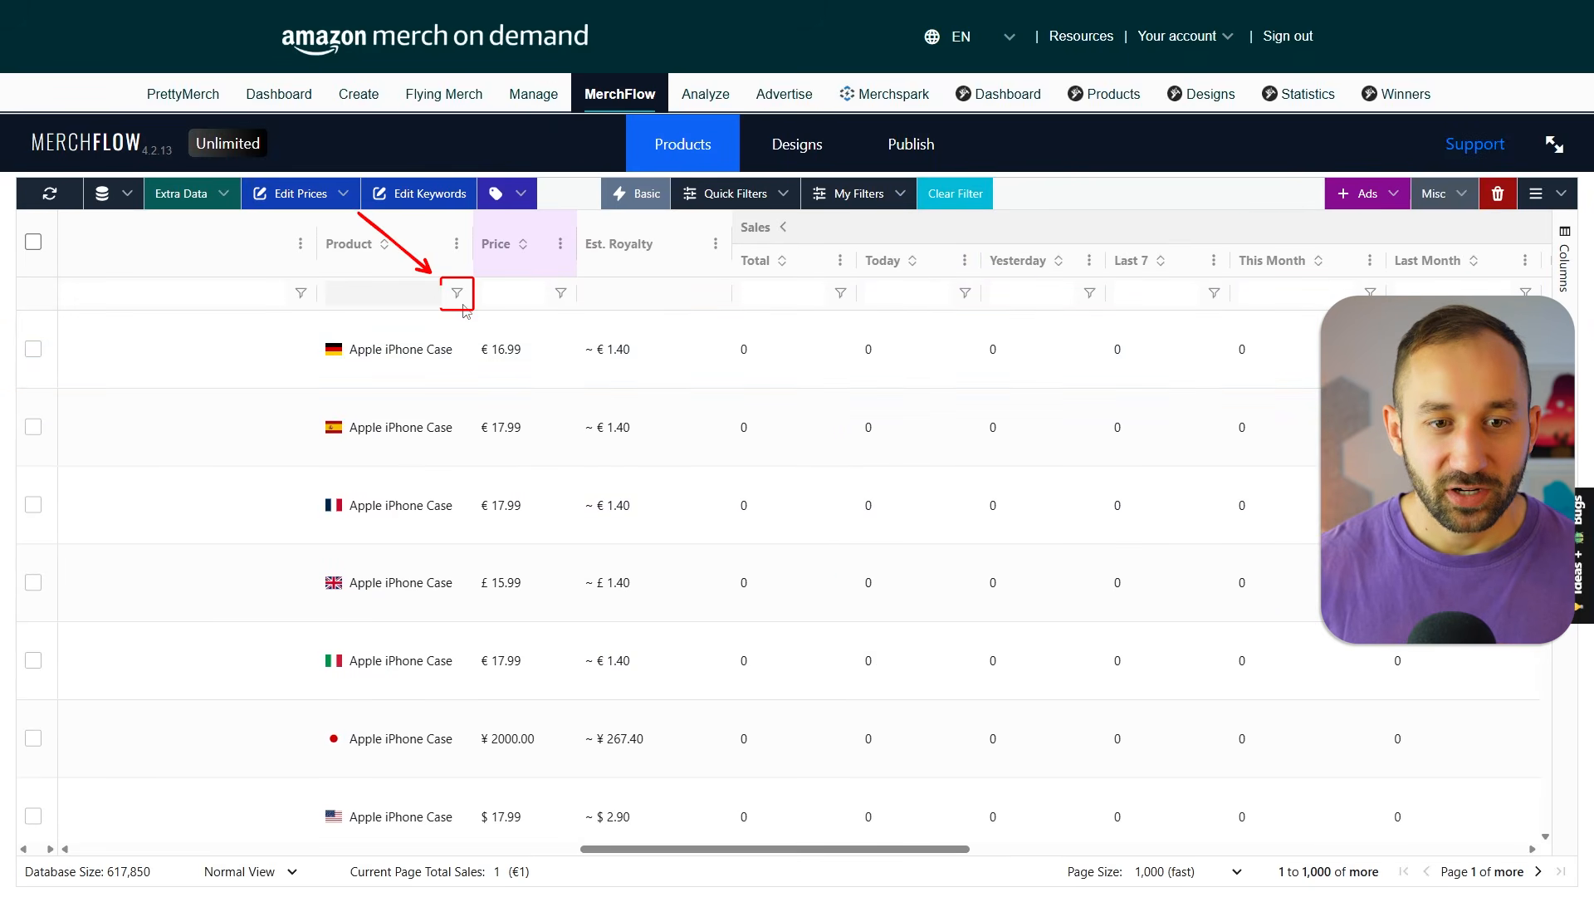
click(458, 295)
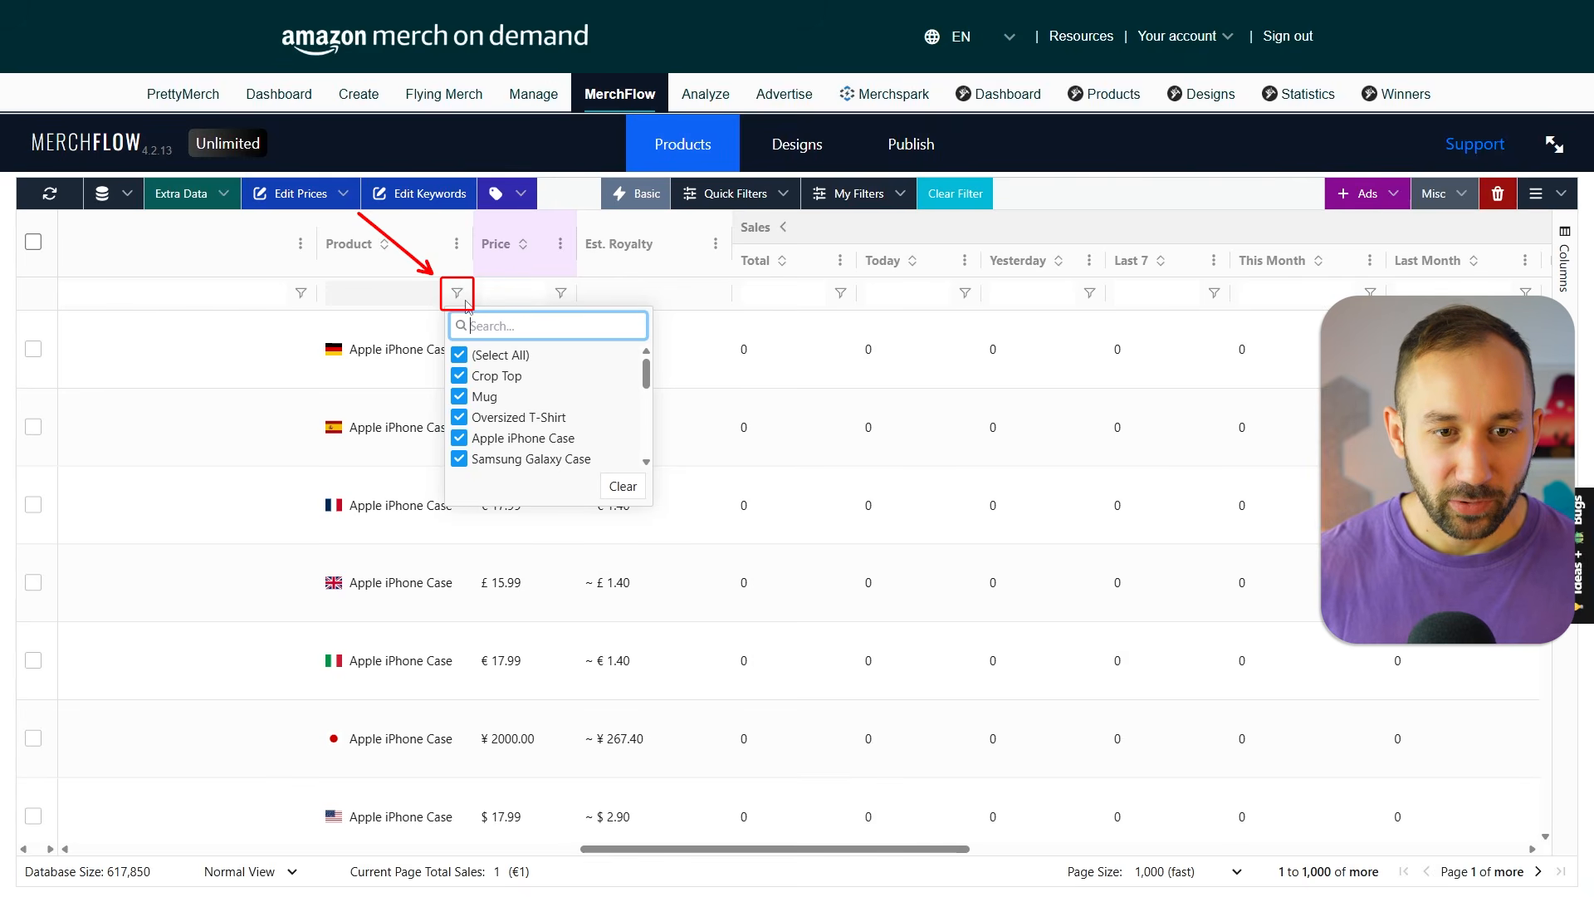
click(459, 355)
scroll(490, 376, down, 3)
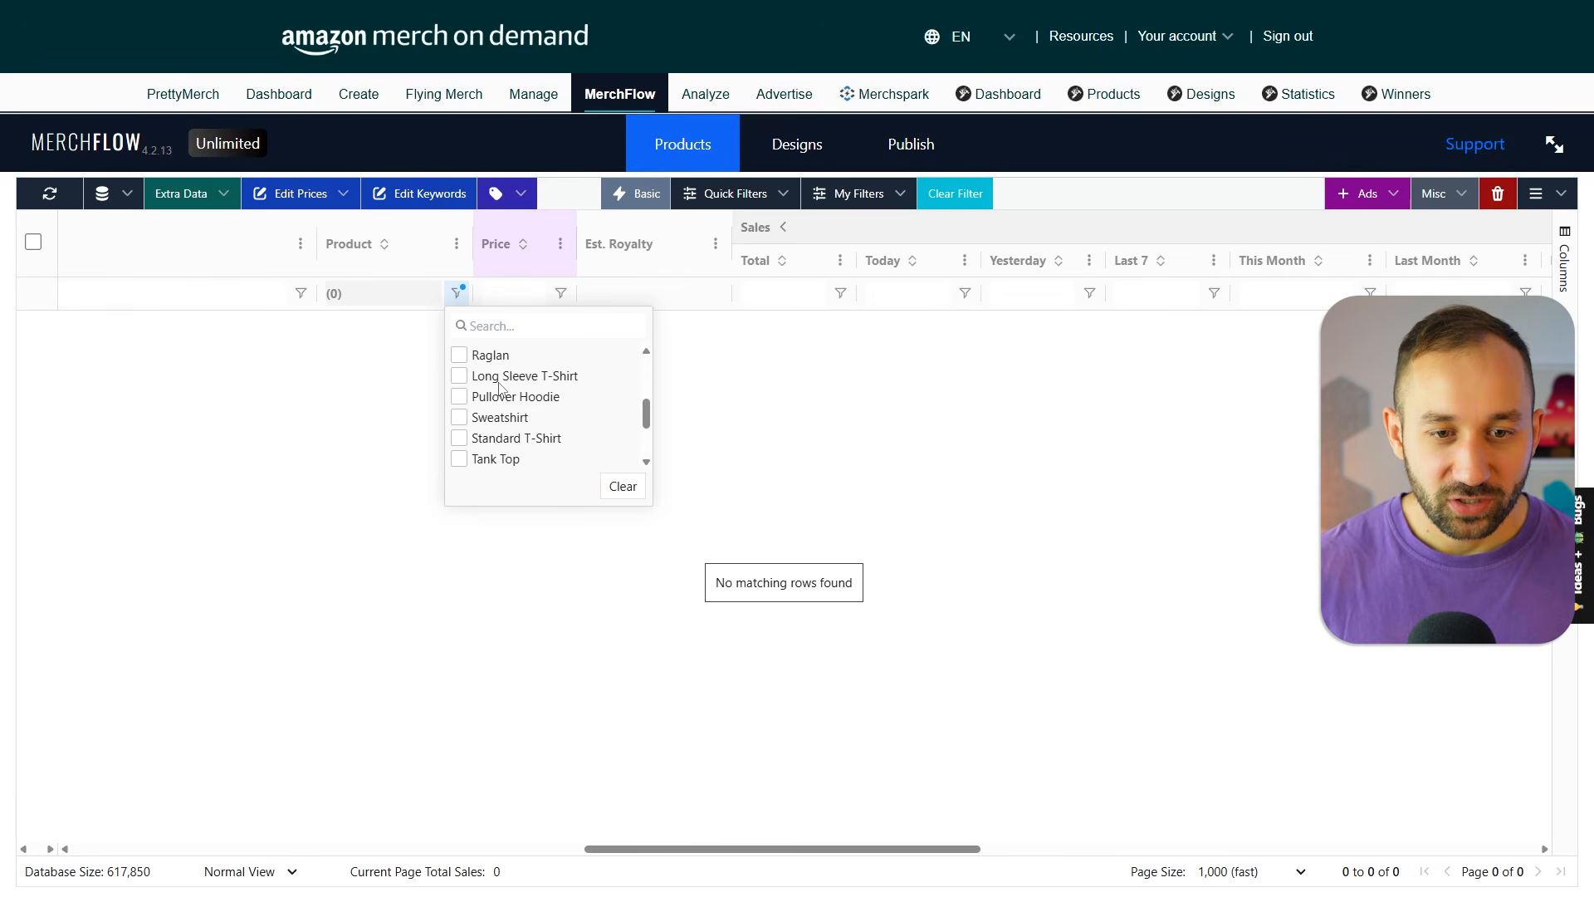
click(460, 440)
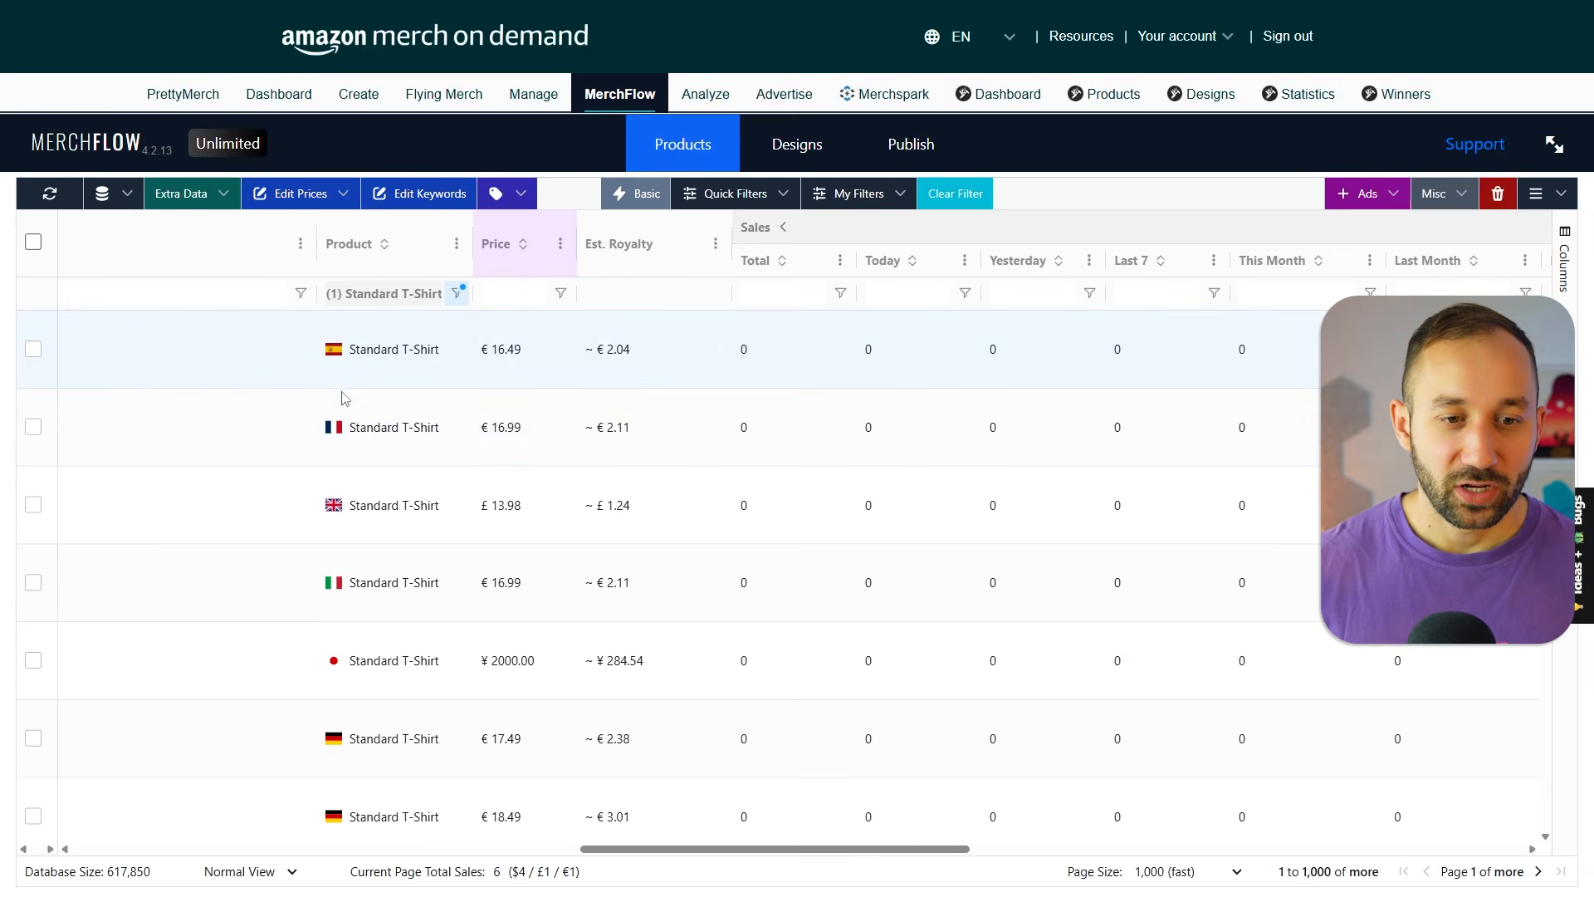
Filter the Market column to US only and select all products on this page.
scroll(345, 398, down, 4)
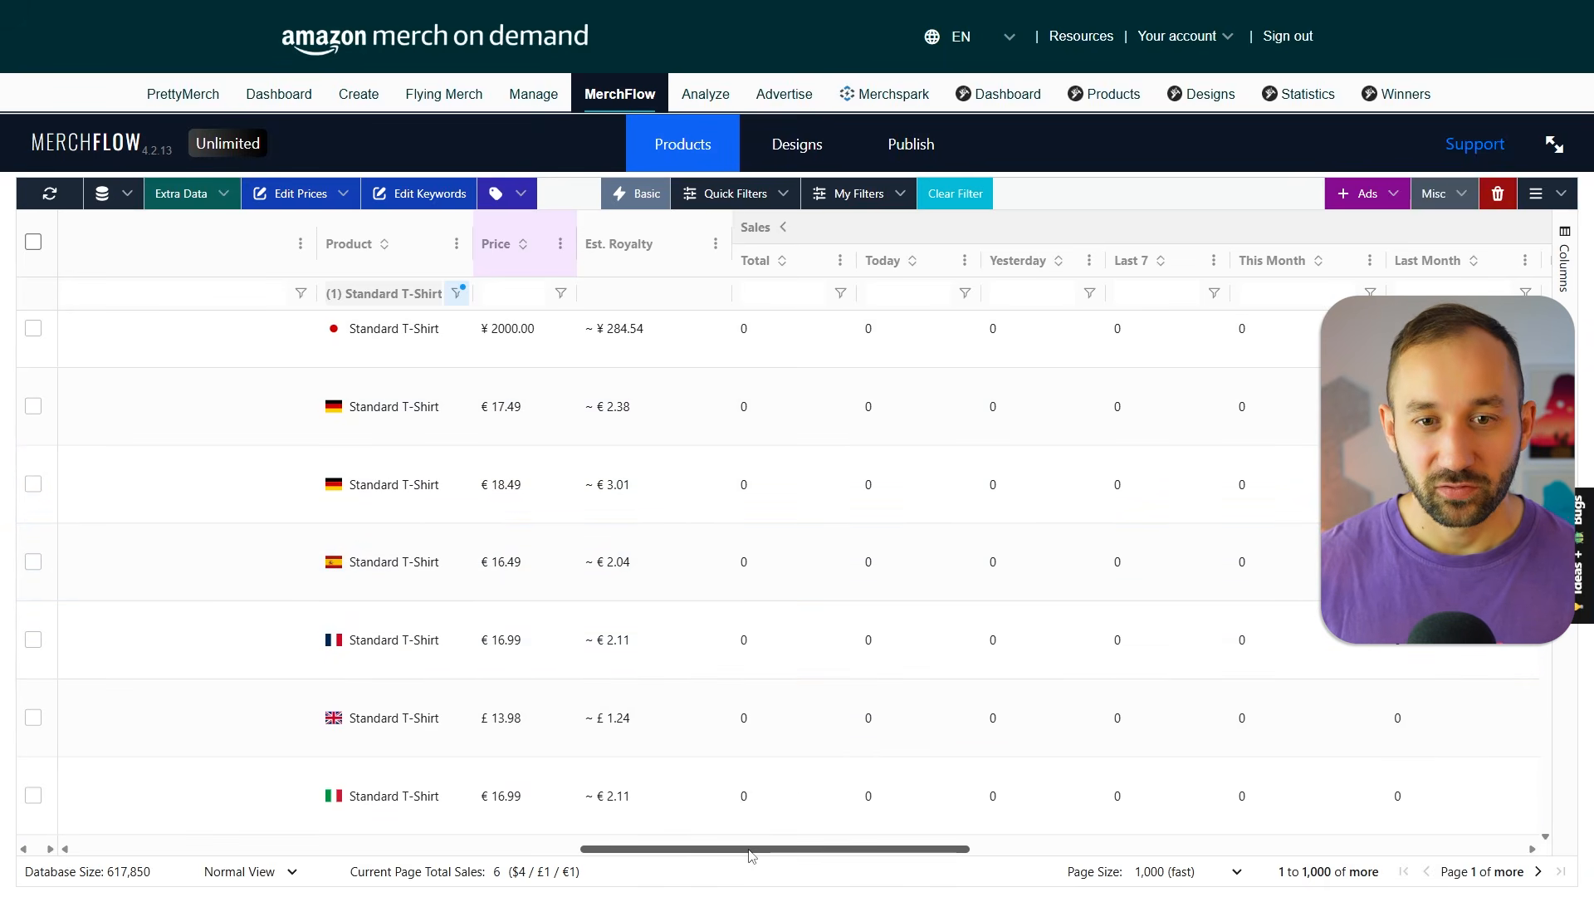
drag(772, 855, 1133, 855)
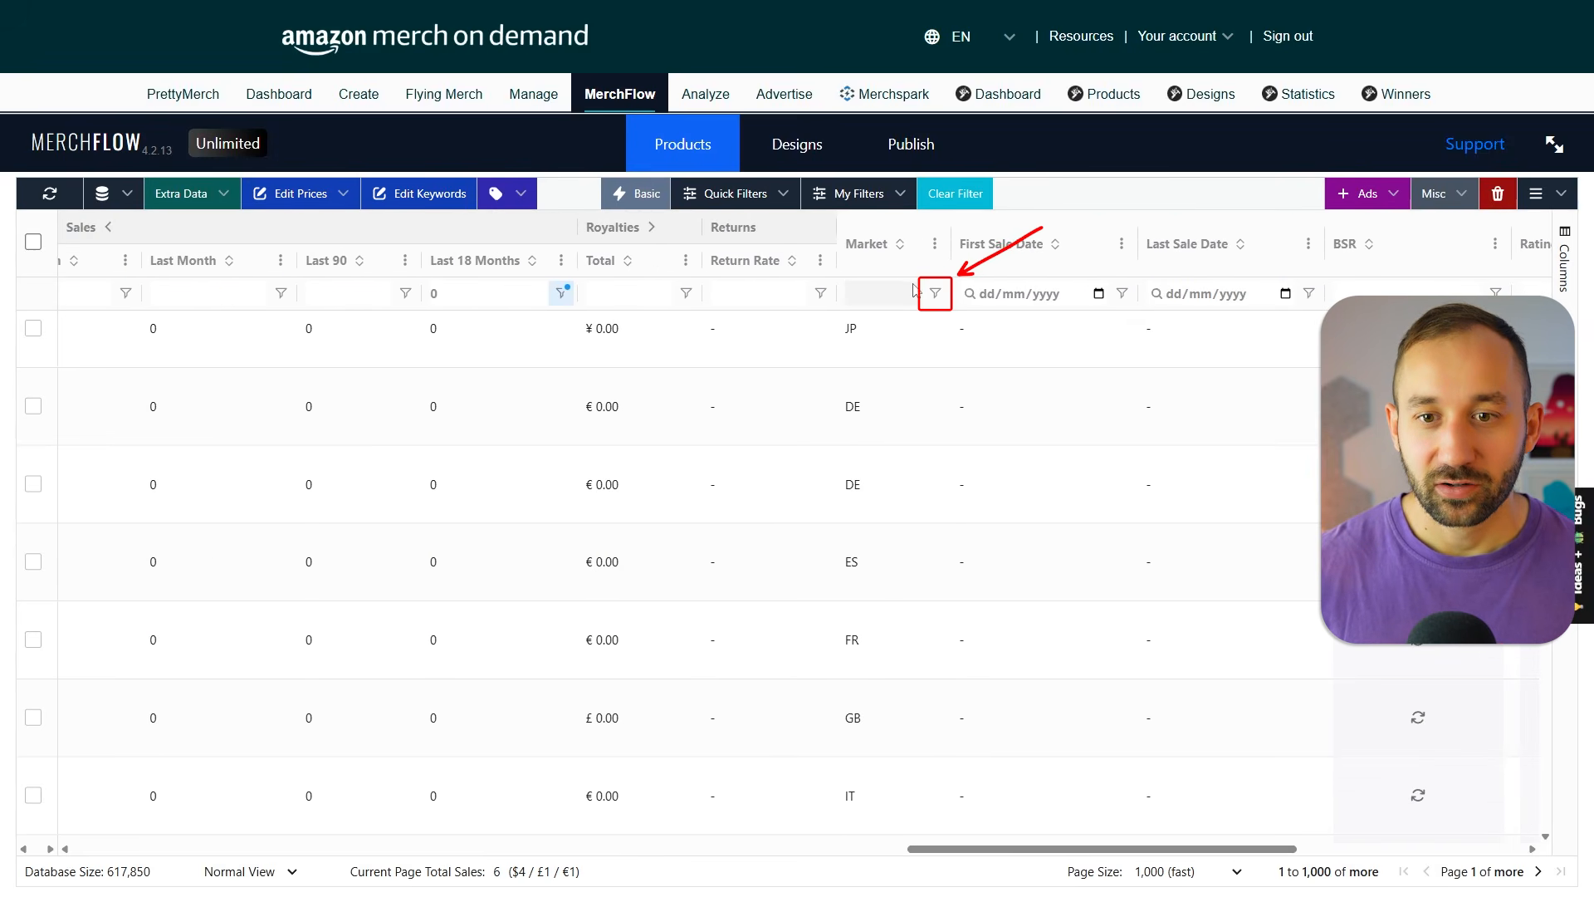
click(937, 295)
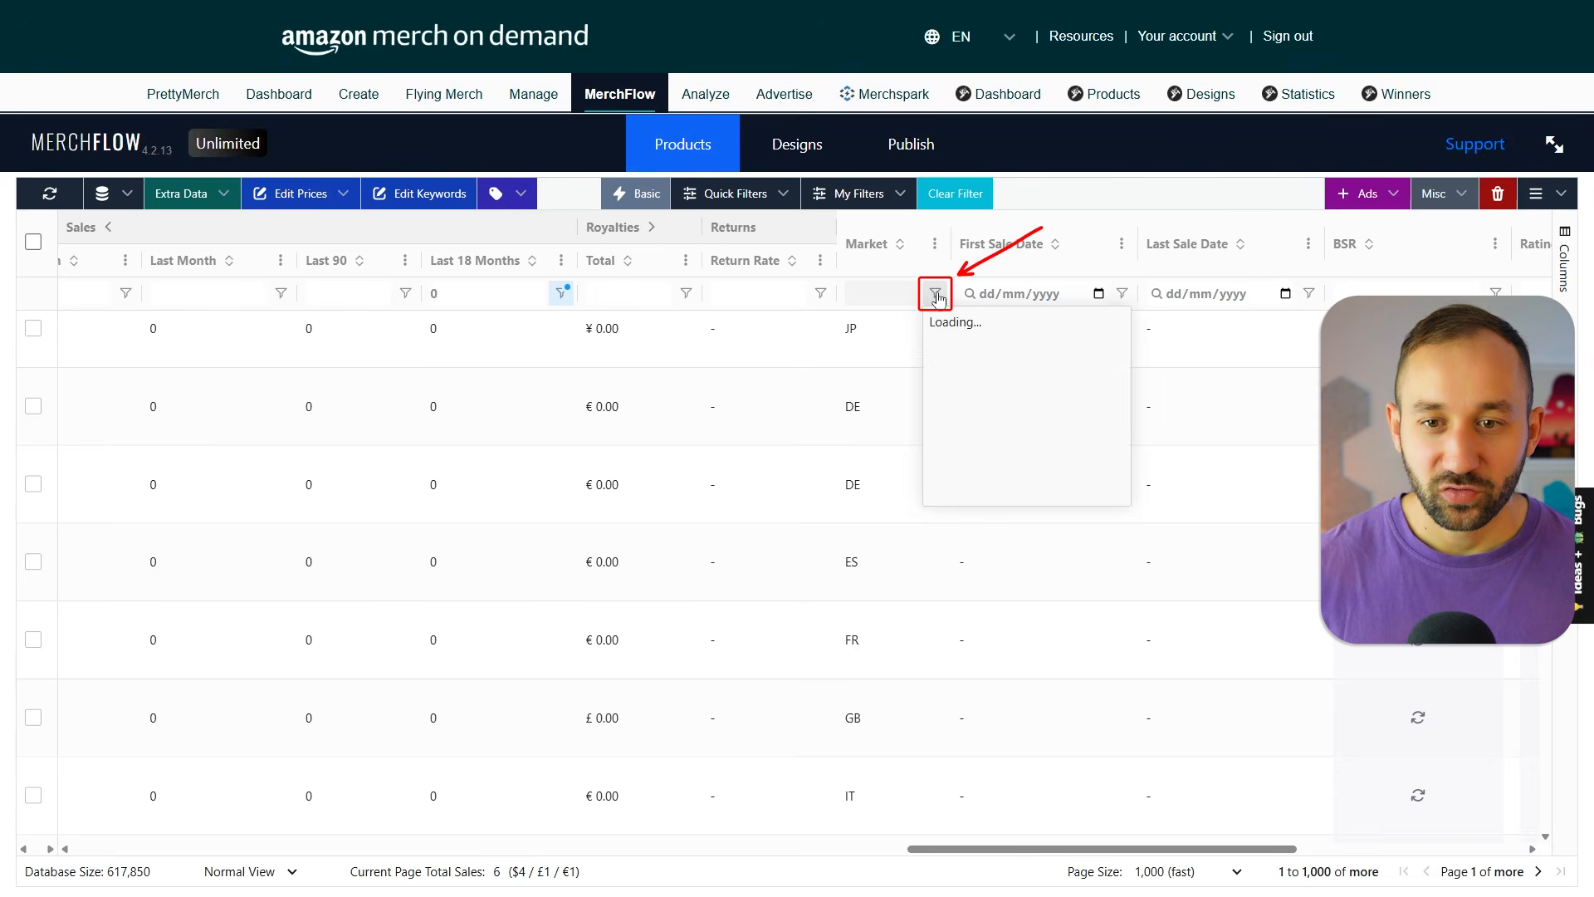
scroll(955, 440, down, 1)
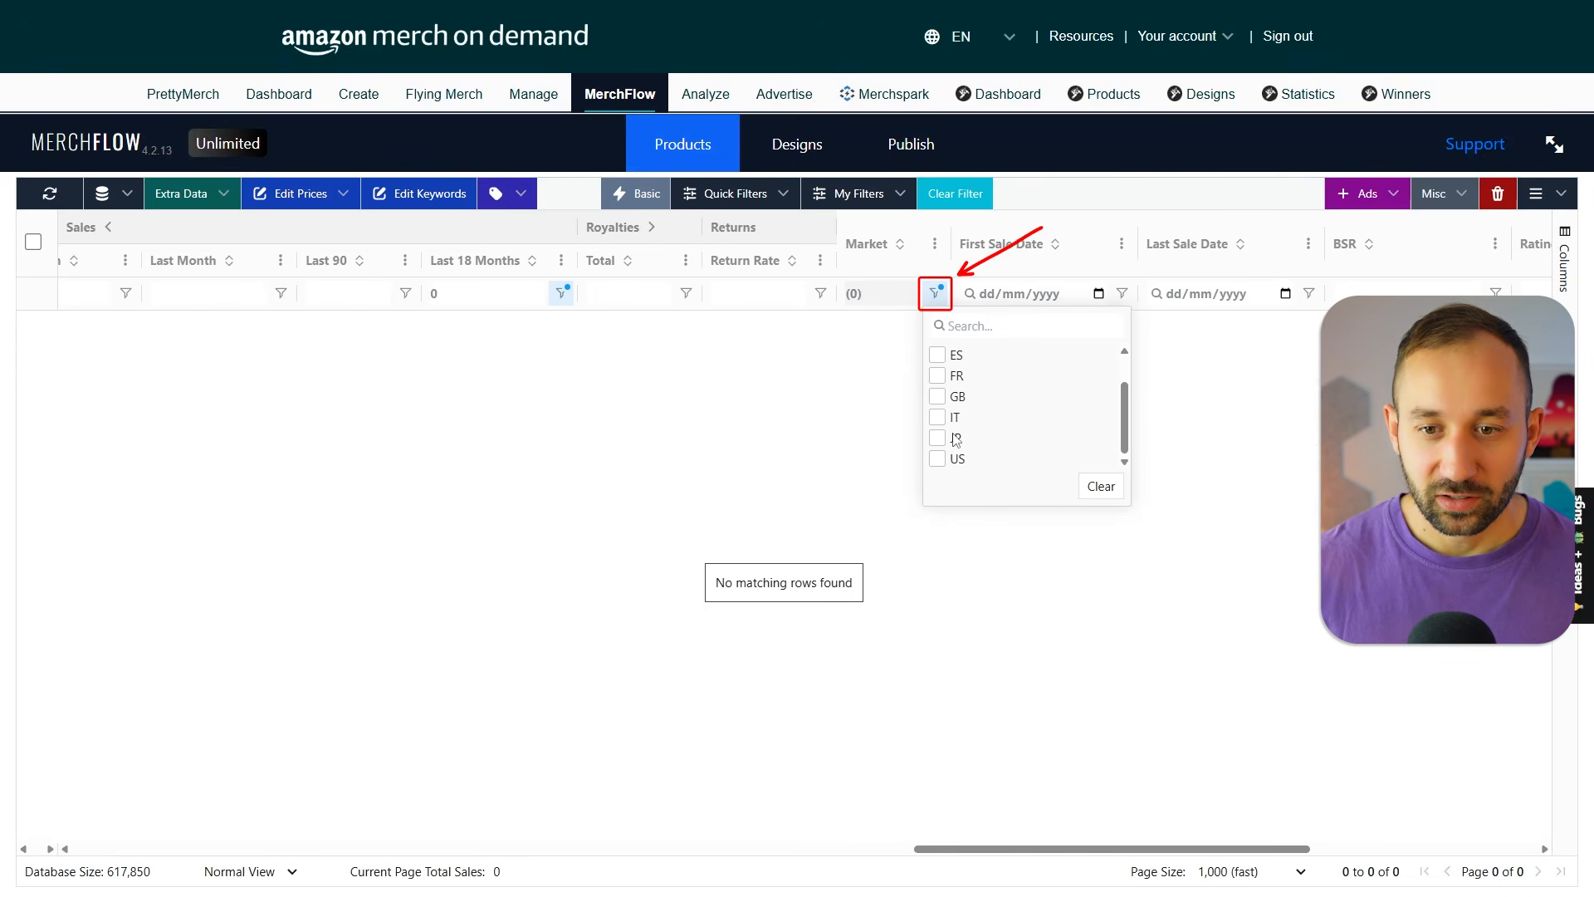
click(937, 459)
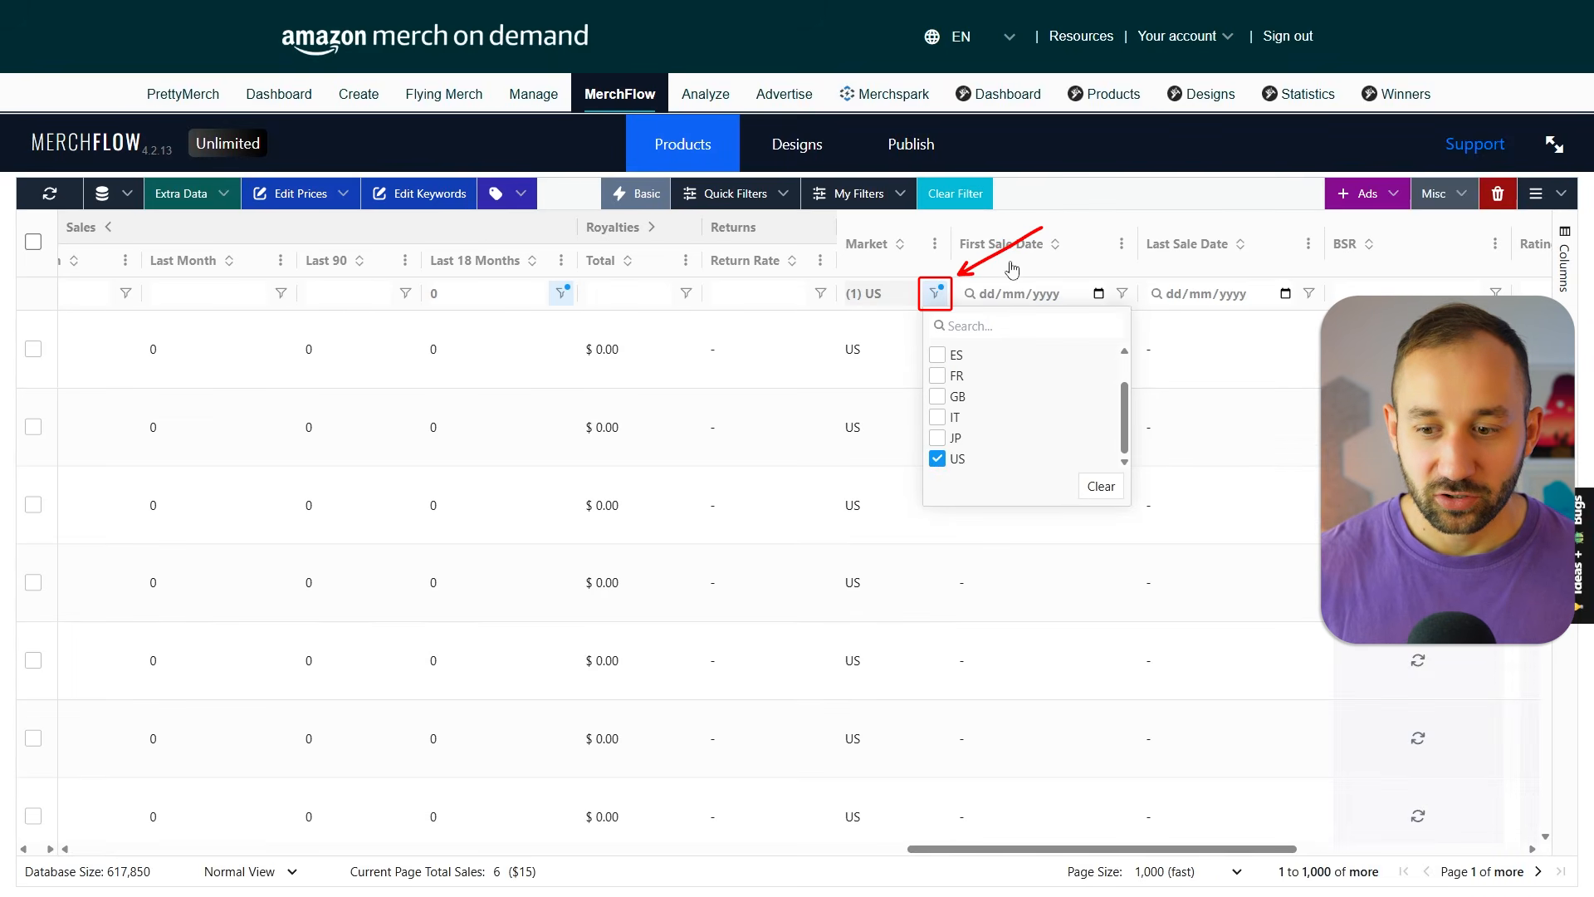
click(1014, 196)
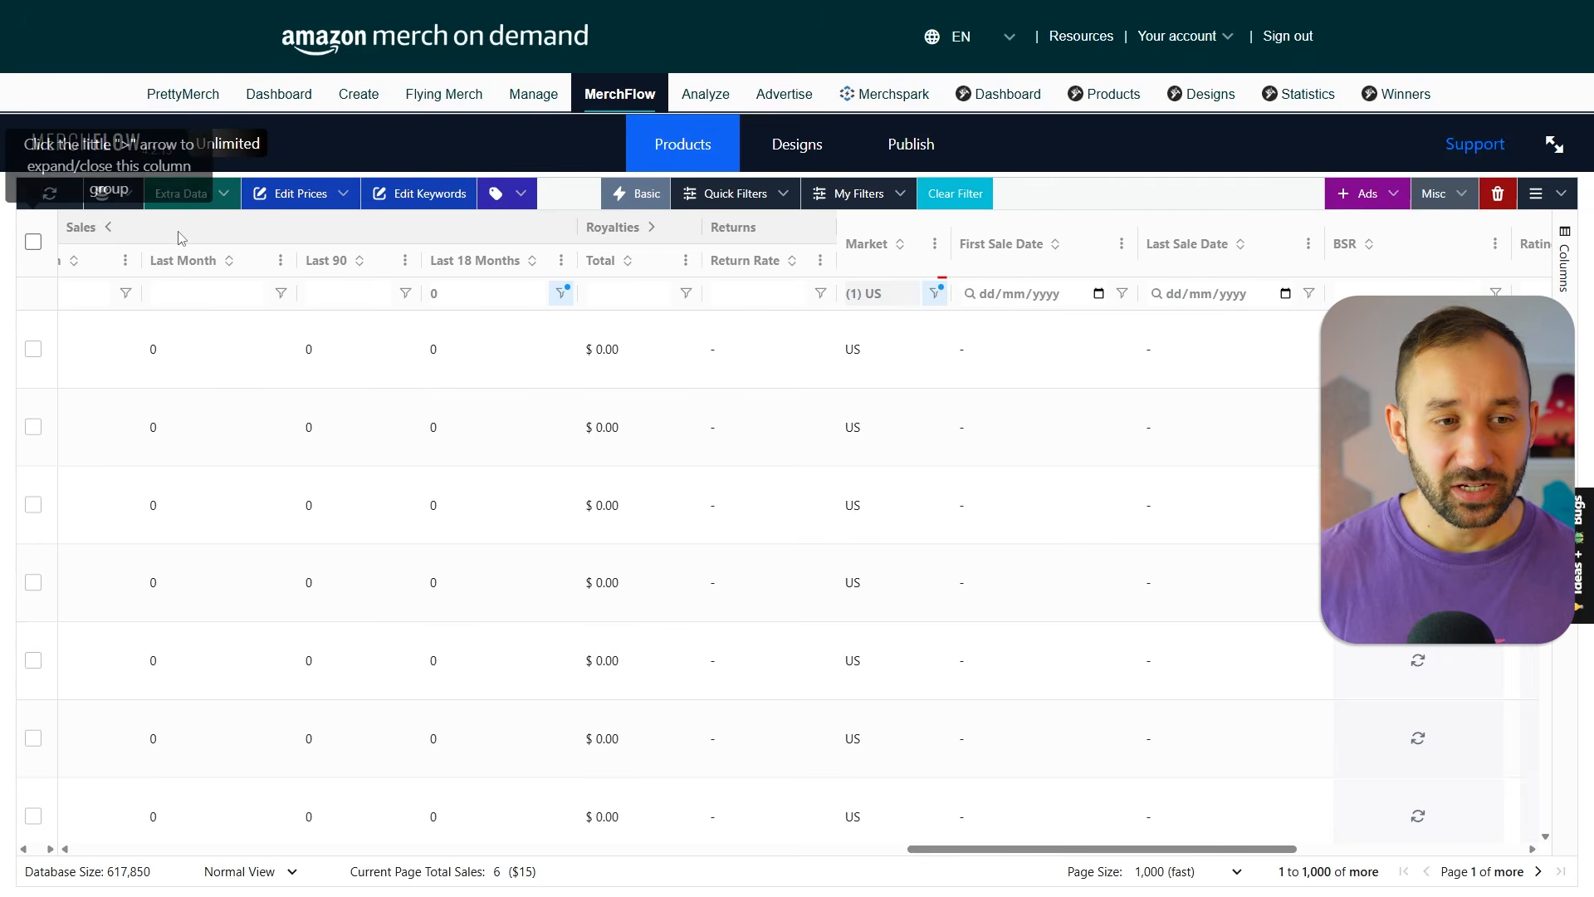
click(34, 243)
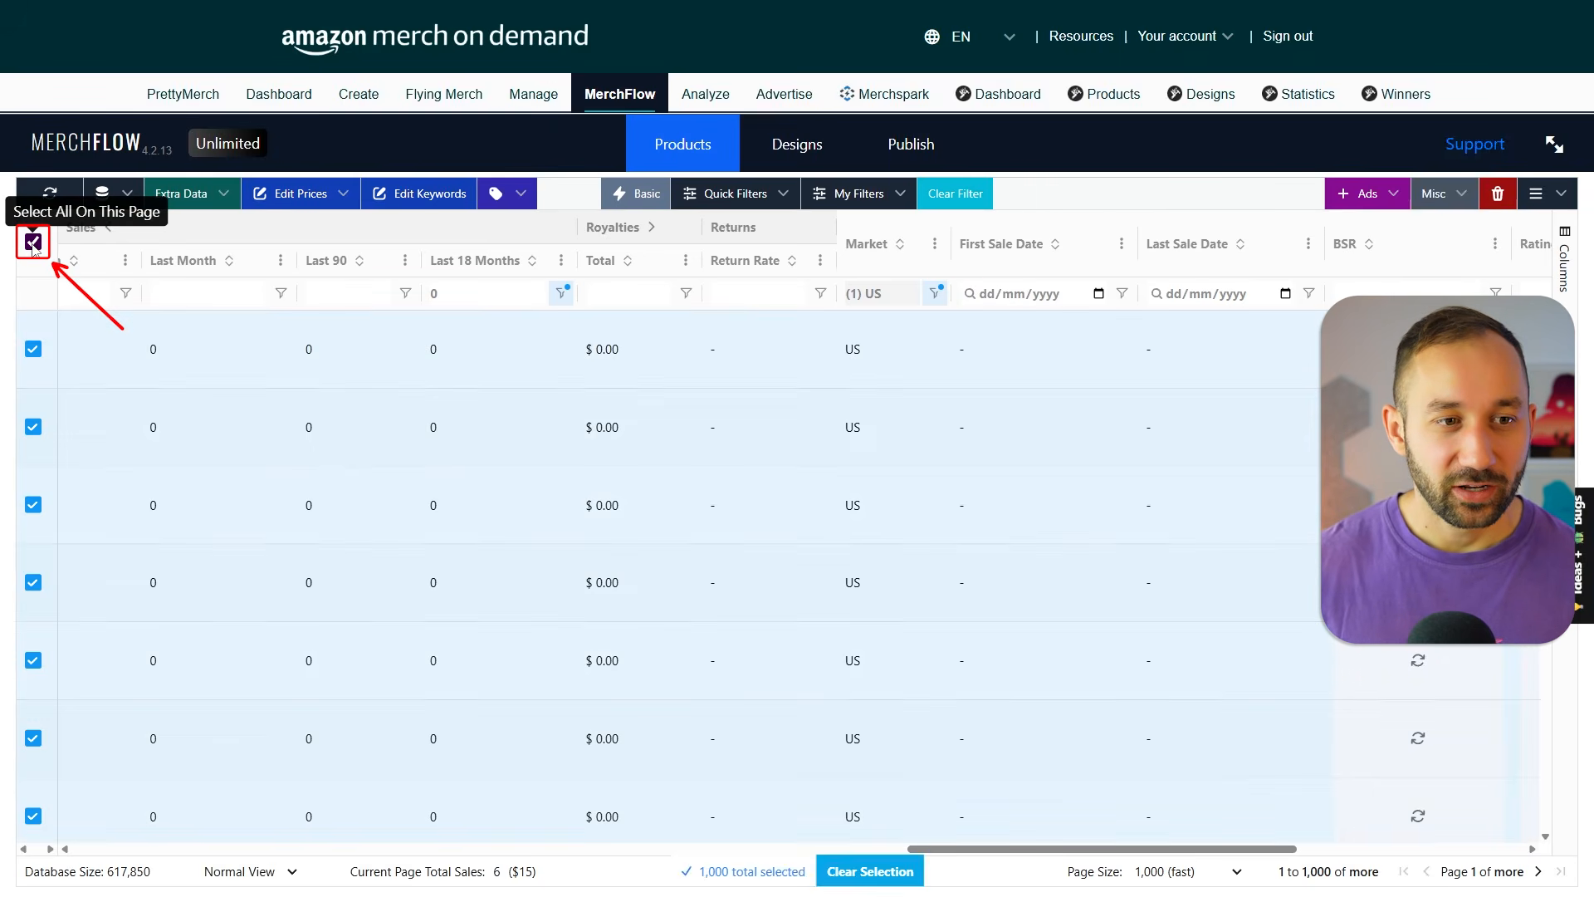
Enter a bulk price increase of 3 for the selected products and cancel it.
click(312, 198)
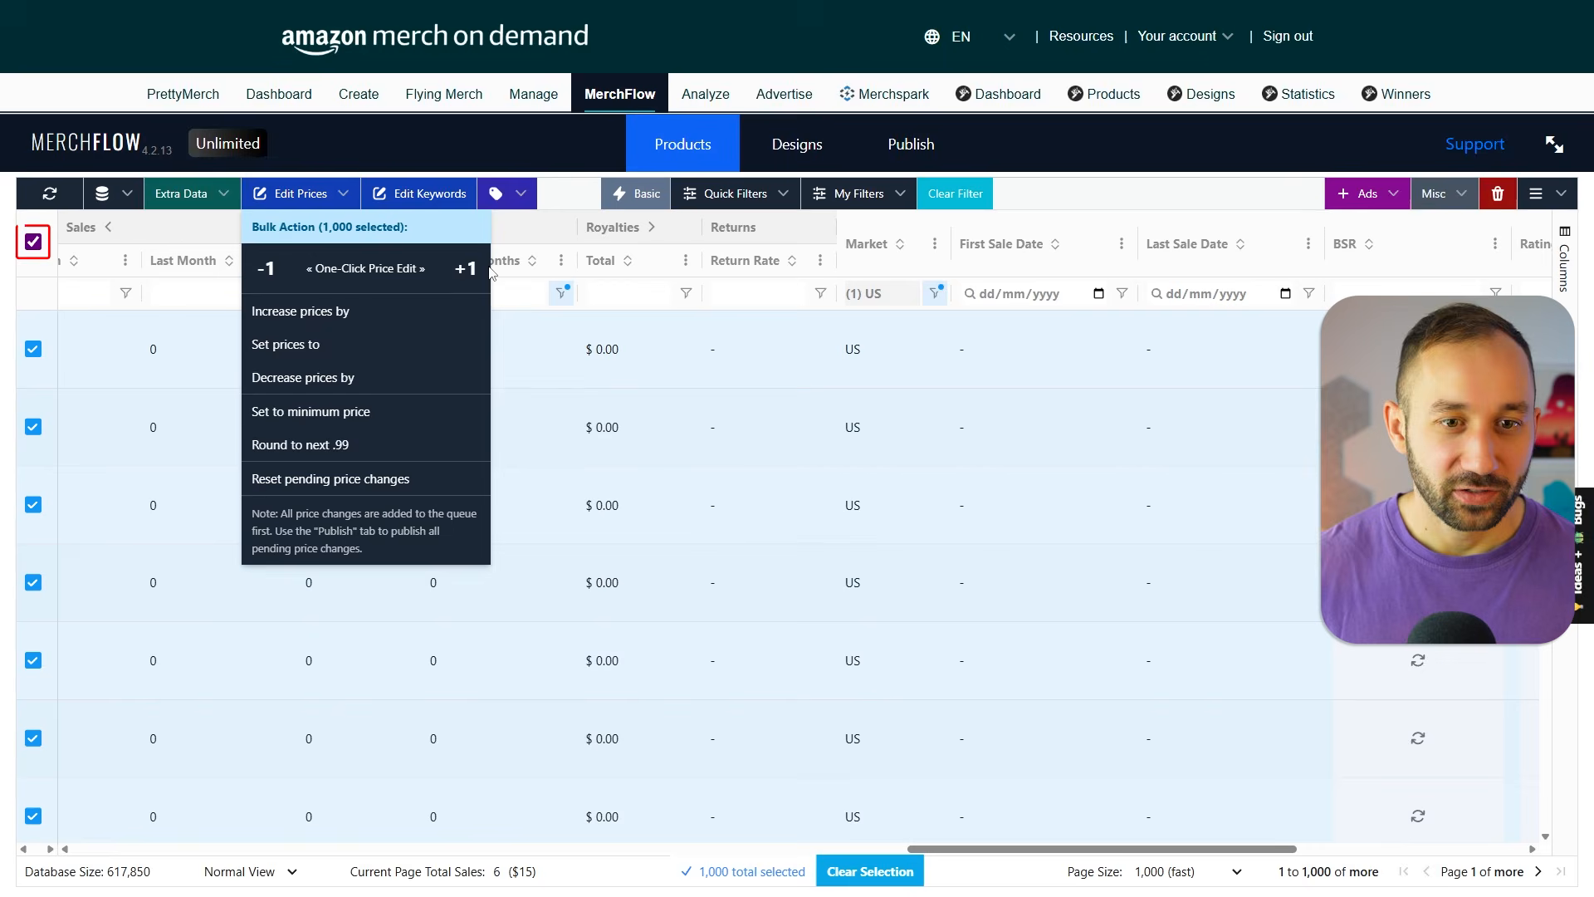
click(328, 316)
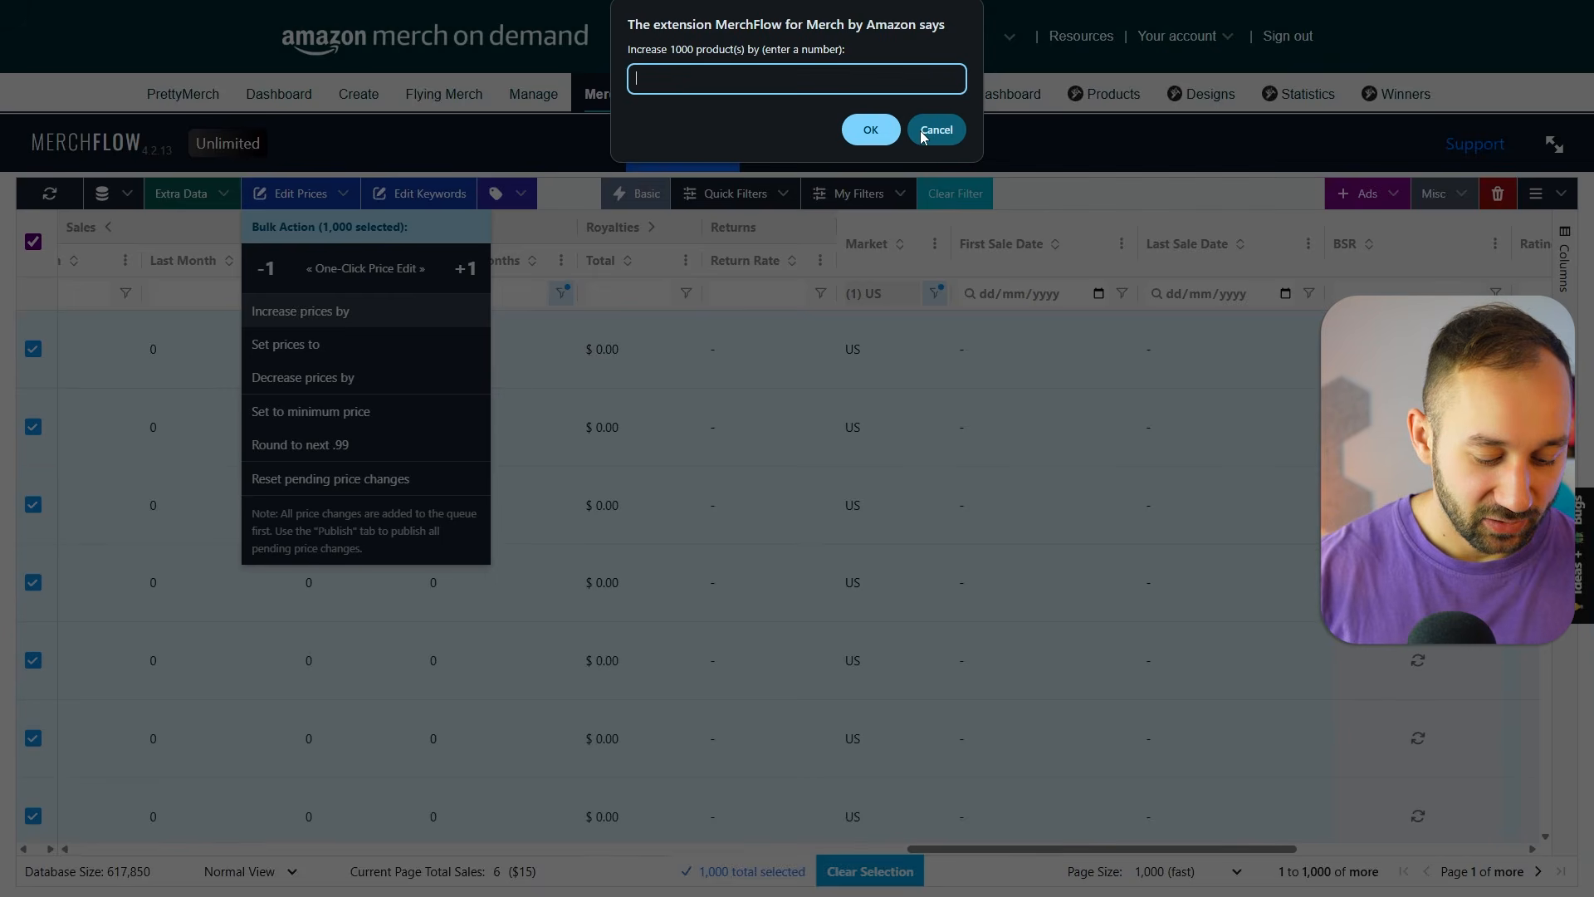
text(3)
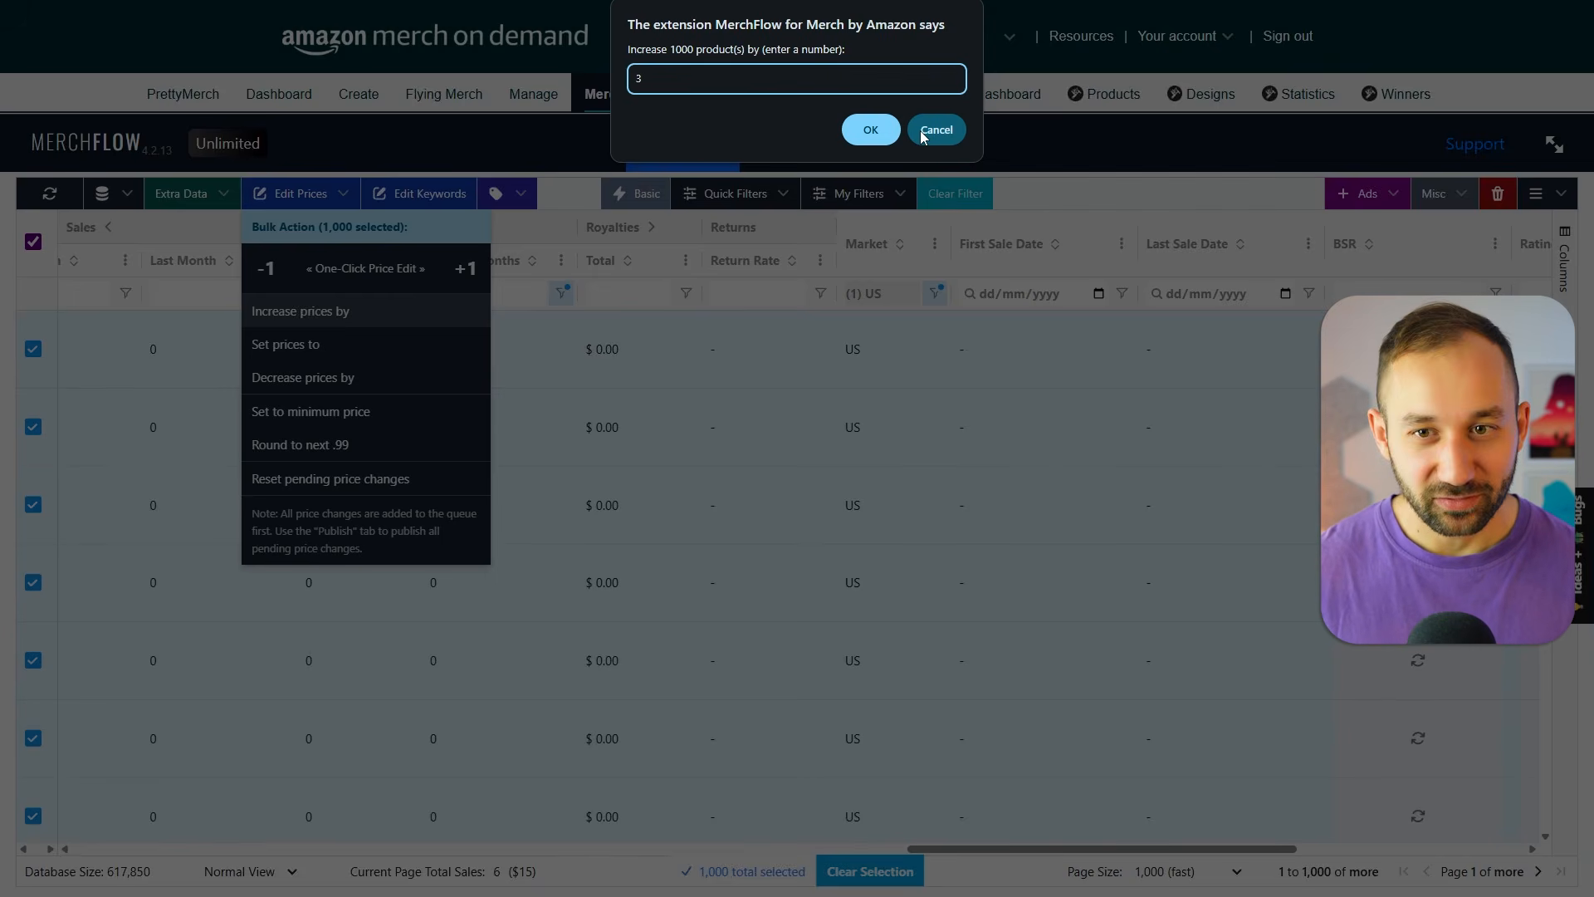
click(923, 131)
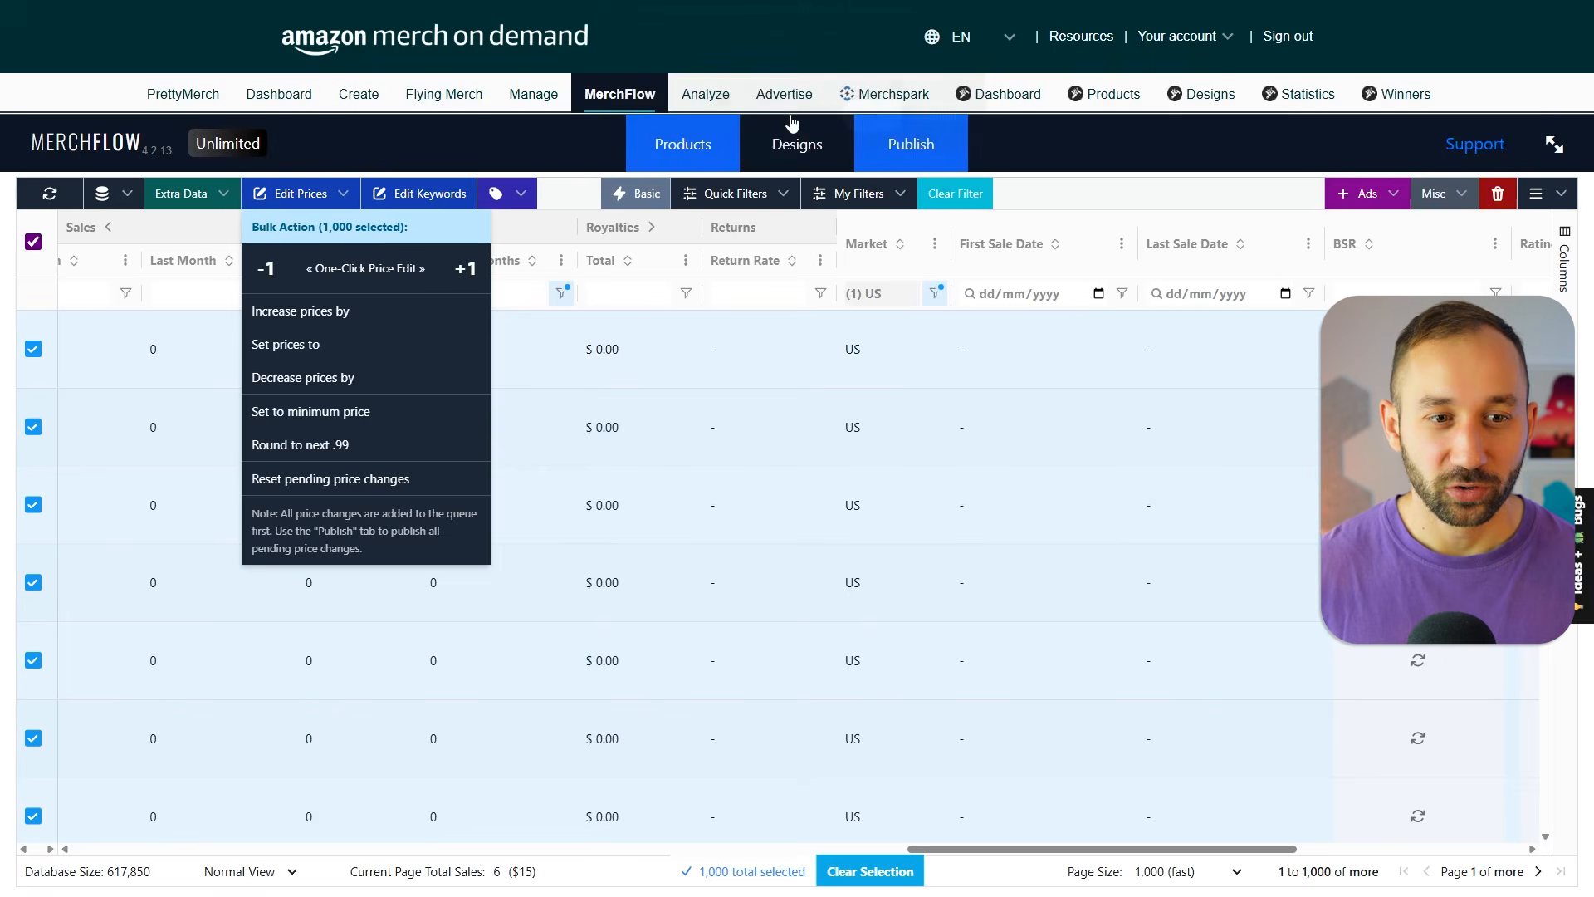
Enter 13.38 as the bulk price for the selected products and cancel it.
click(303, 350)
text(13.38)
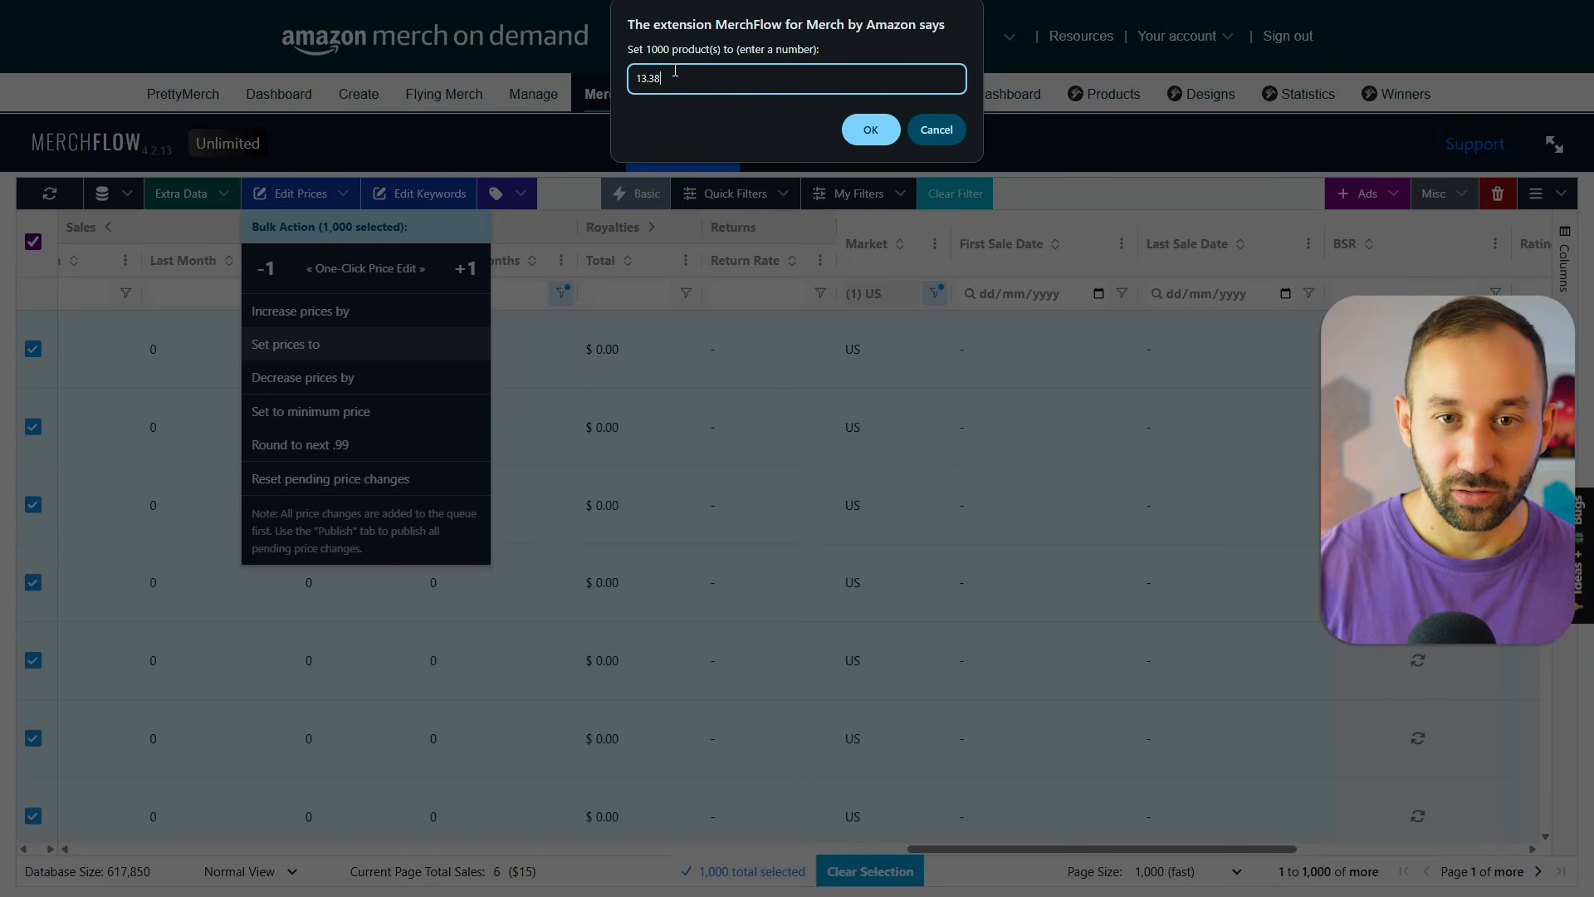
click(931, 131)
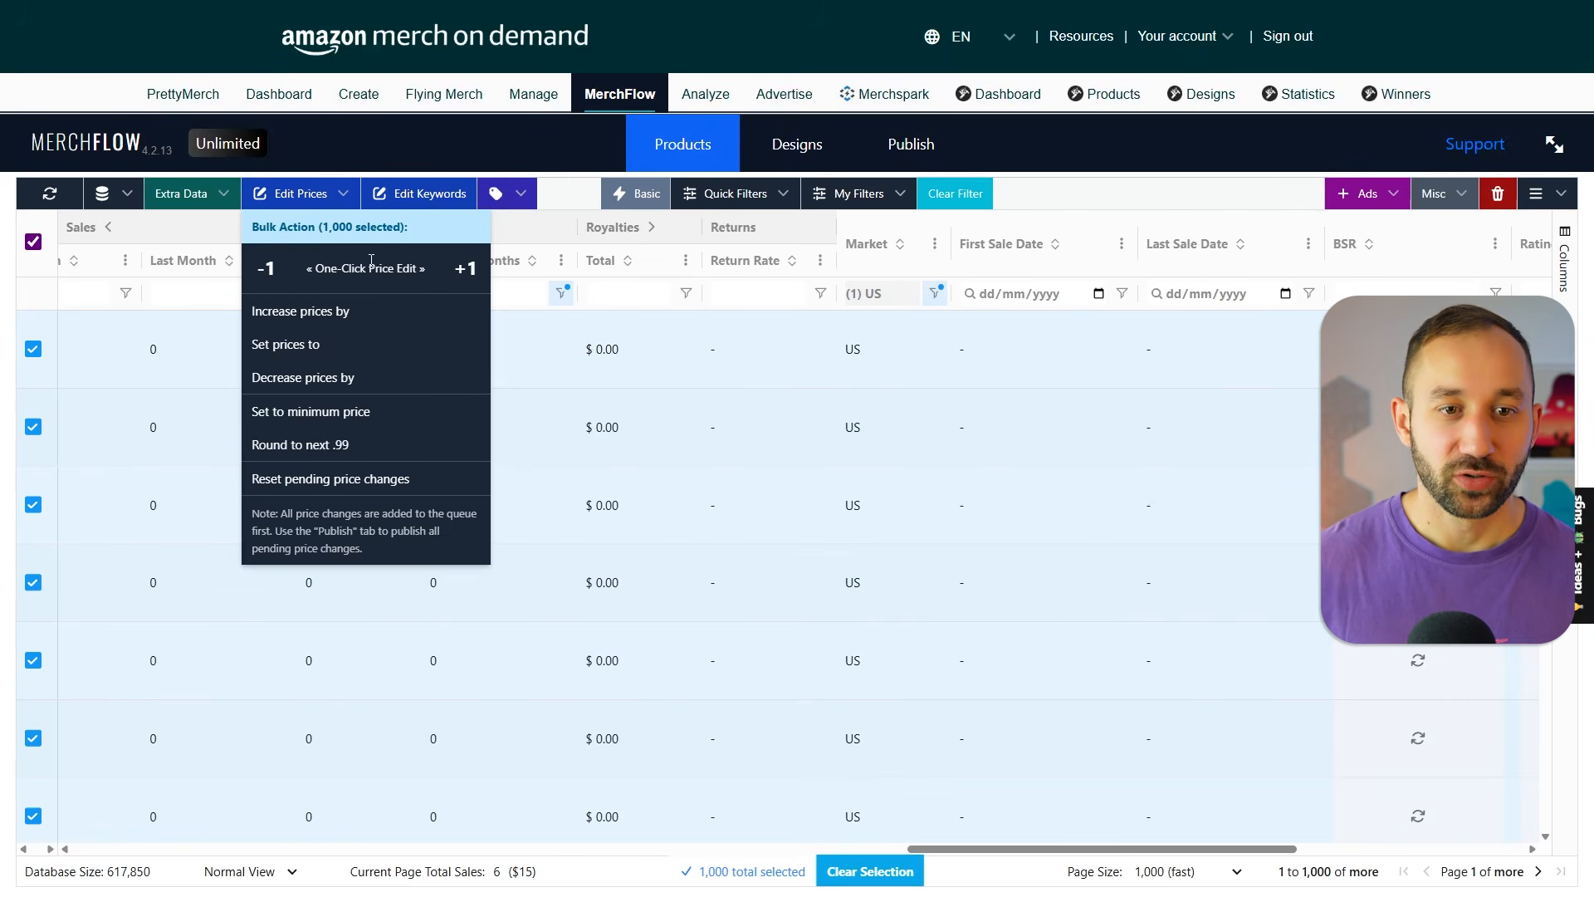
Open the Bulk Keyword Editor and examine its available edit modes and target fields.
click(423, 196)
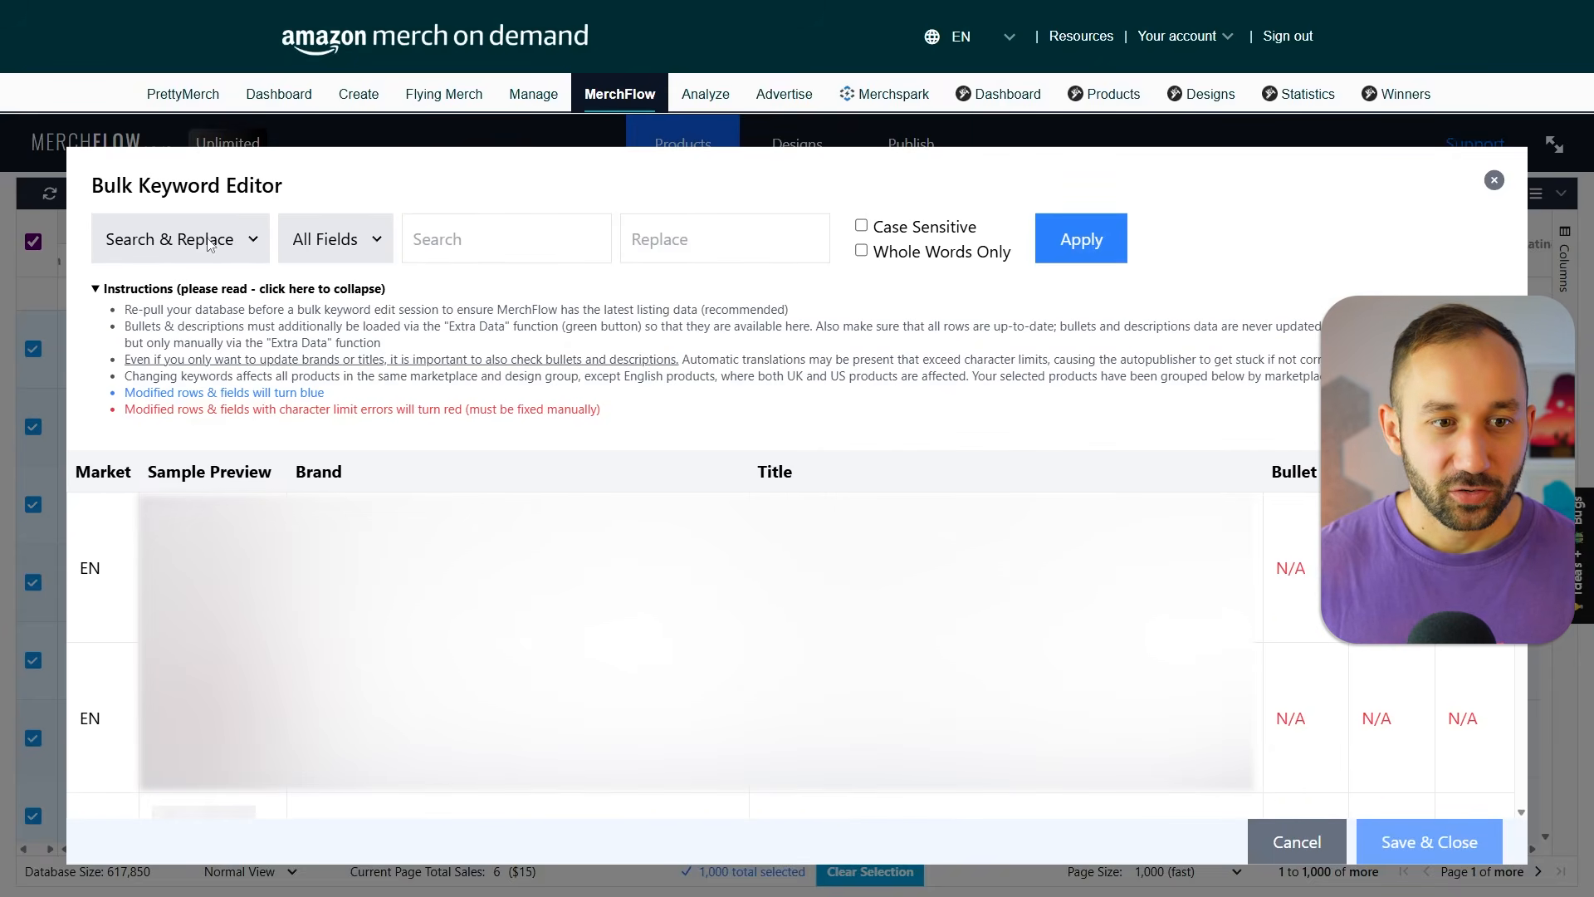
click(253, 241)
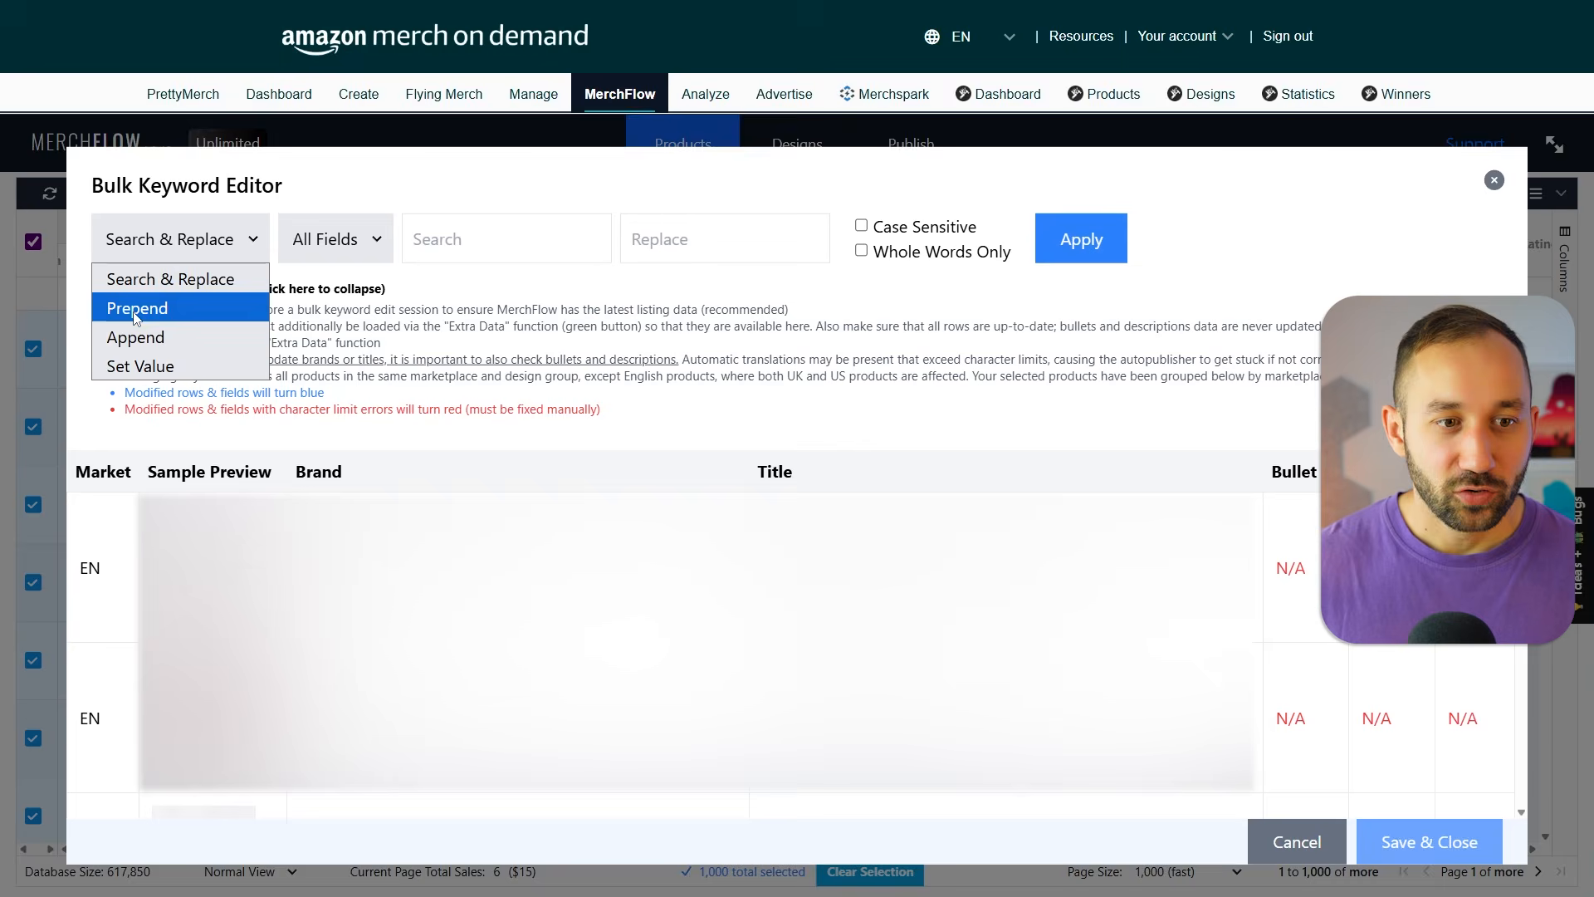
click(315, 235)
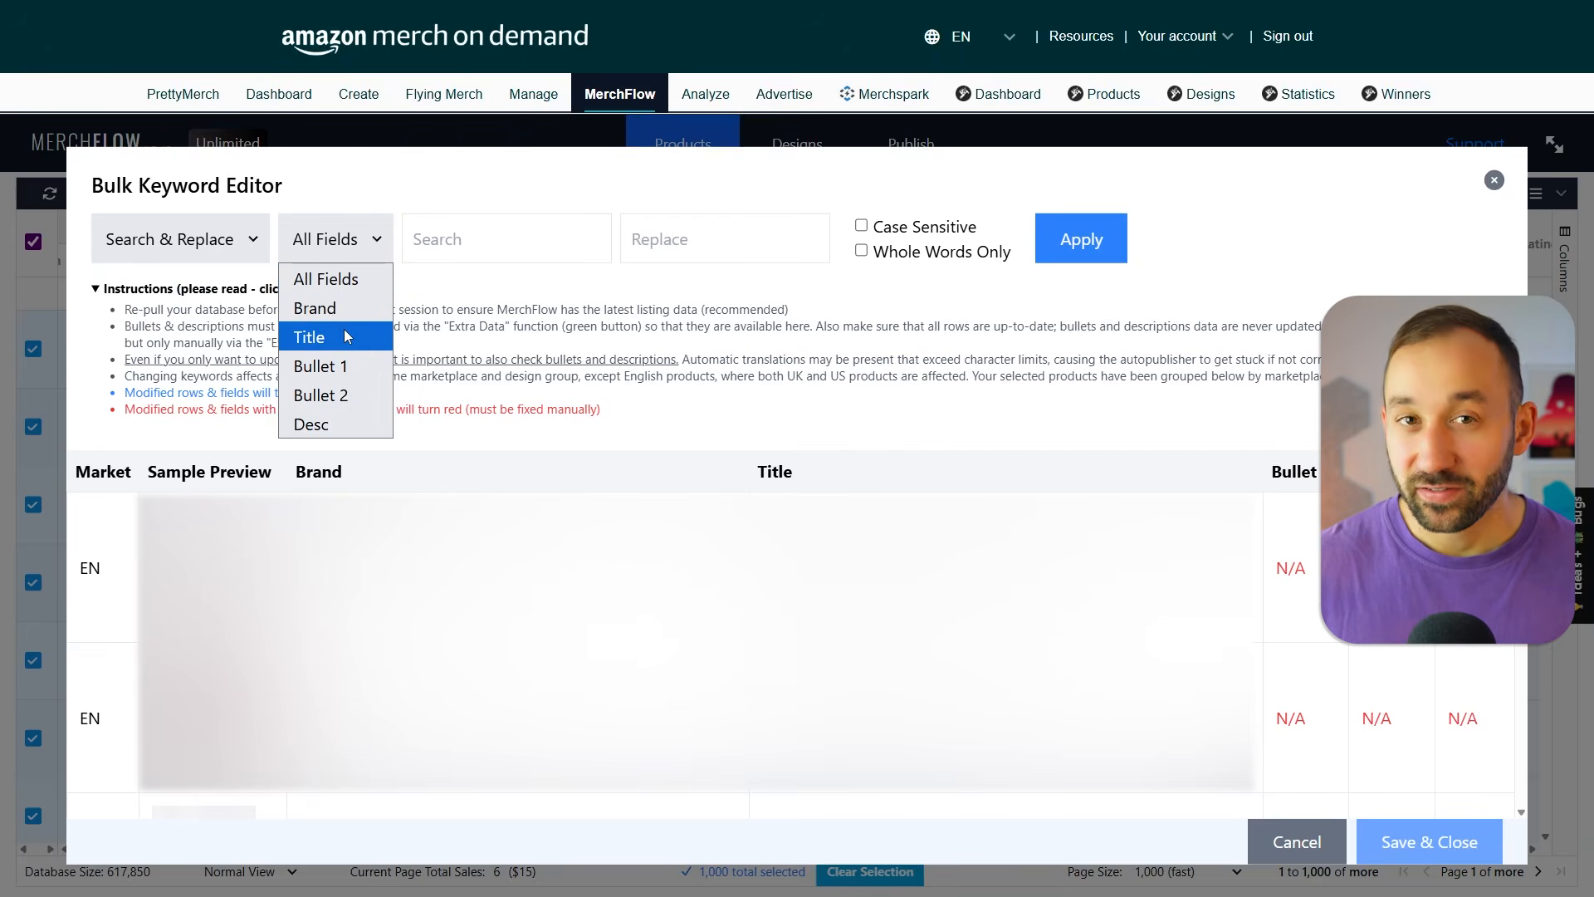
click(399, 222)
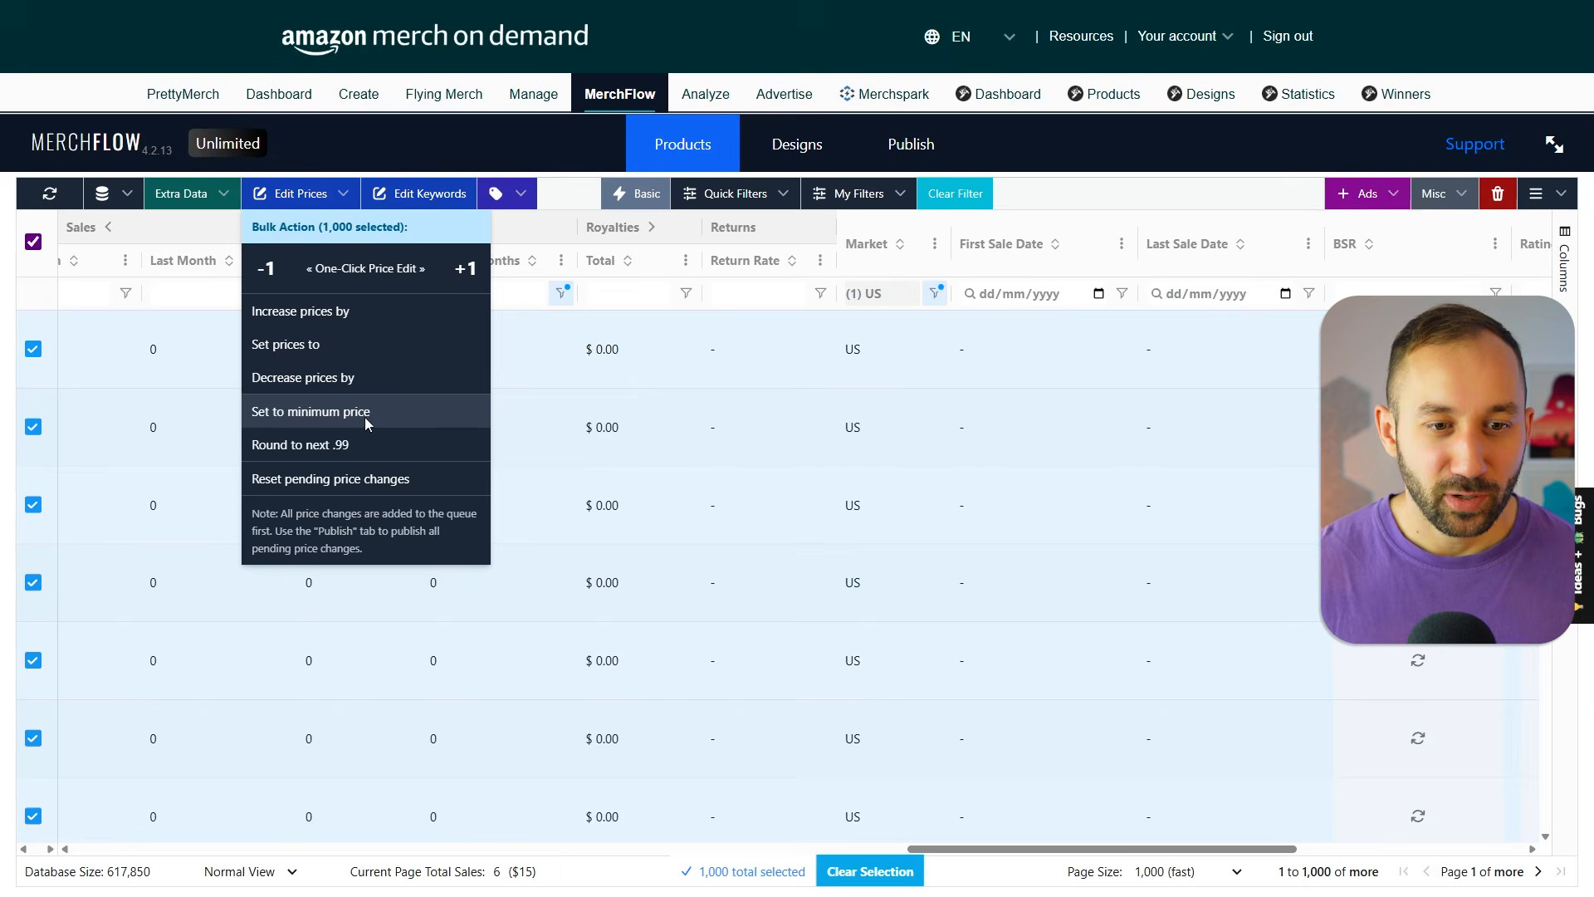
Set the prices of all selected products to the minimum price.
click(366, 413)
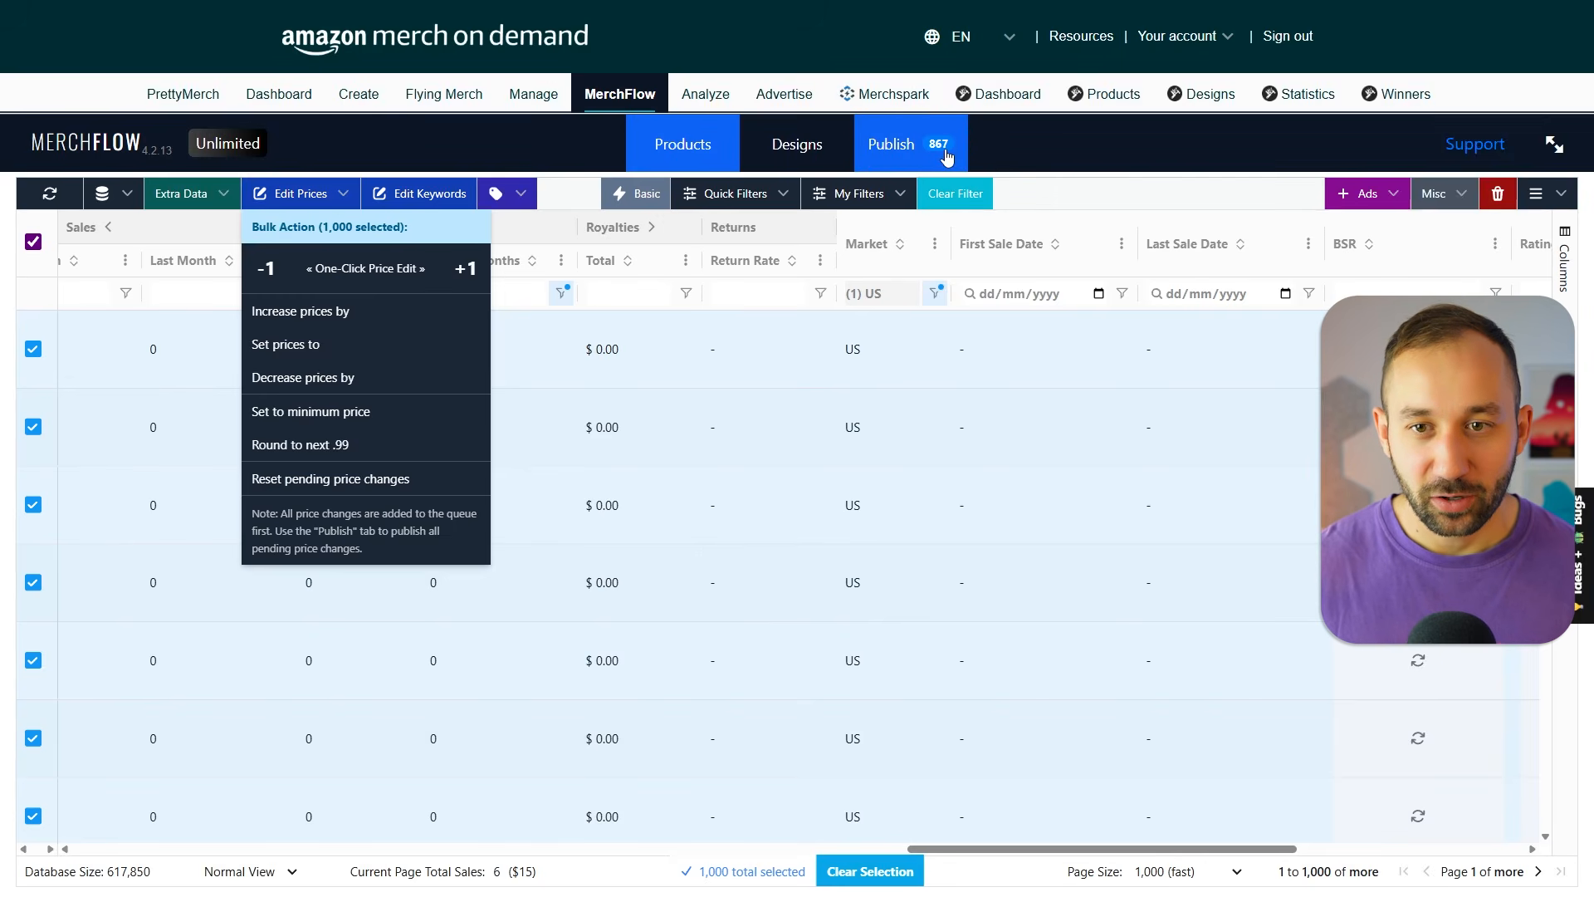
Open the publishing queue of pending changes and start editing the delay between page loads.
click(947, 156)
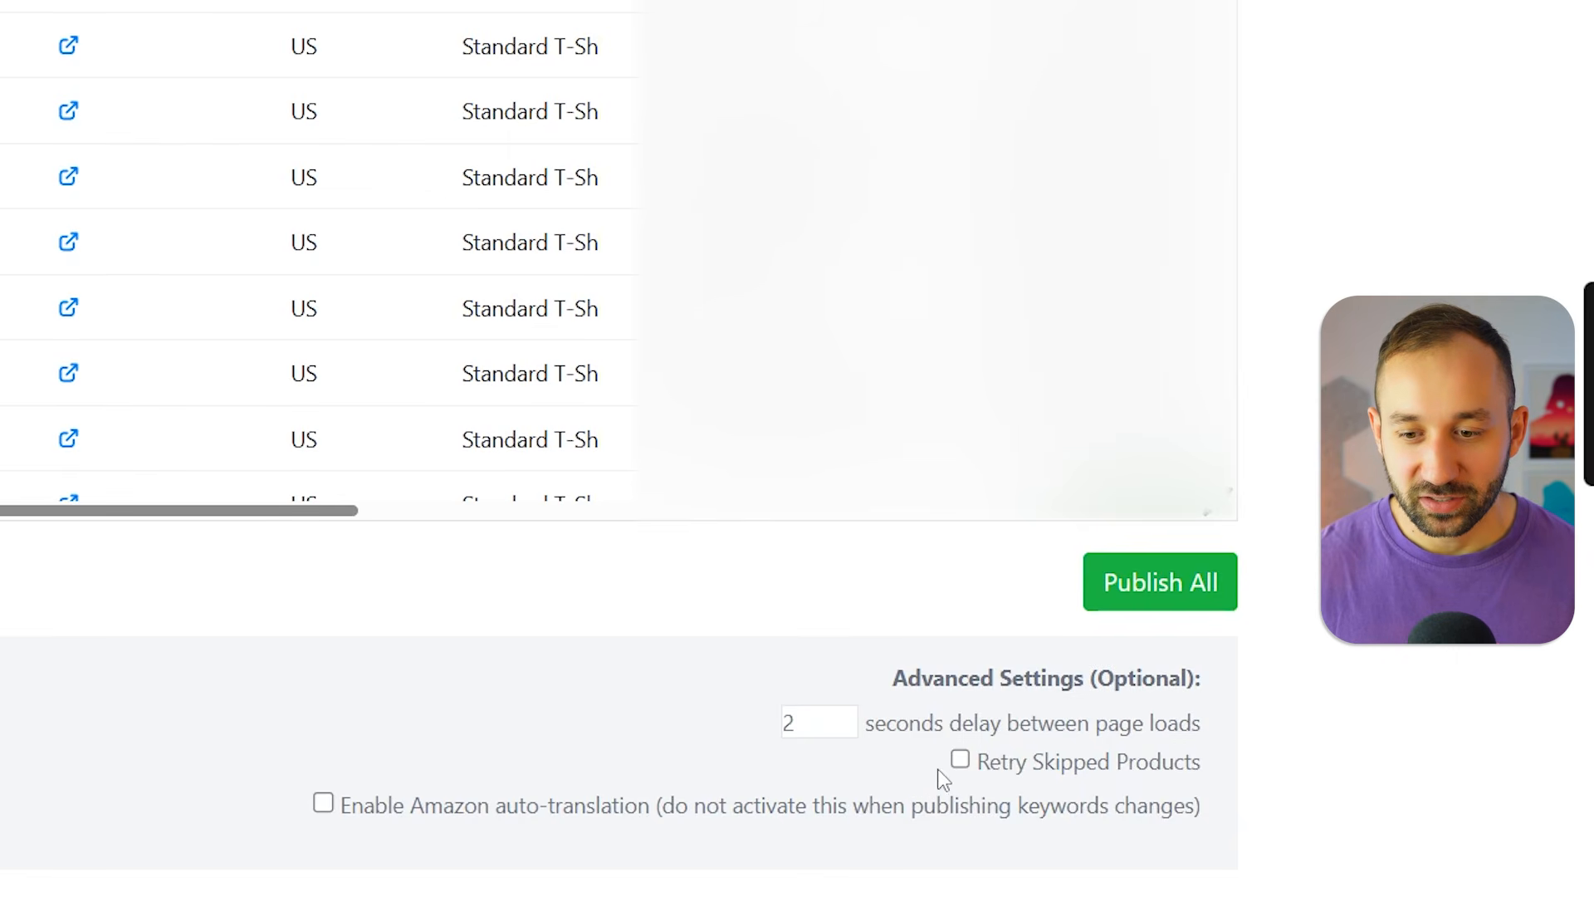
click(845, 714)
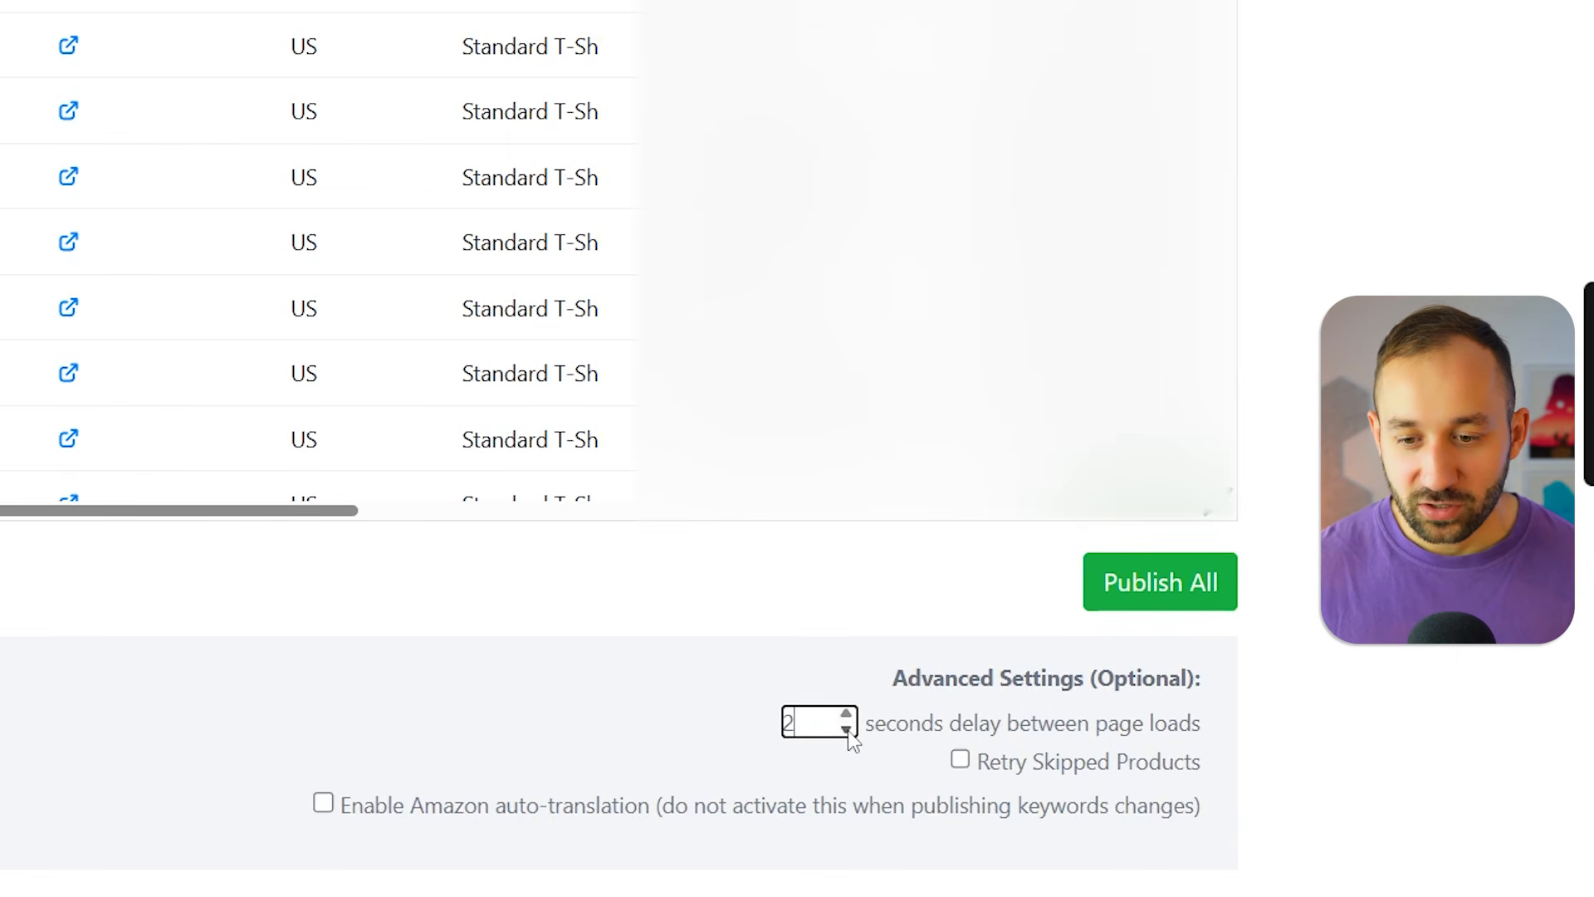
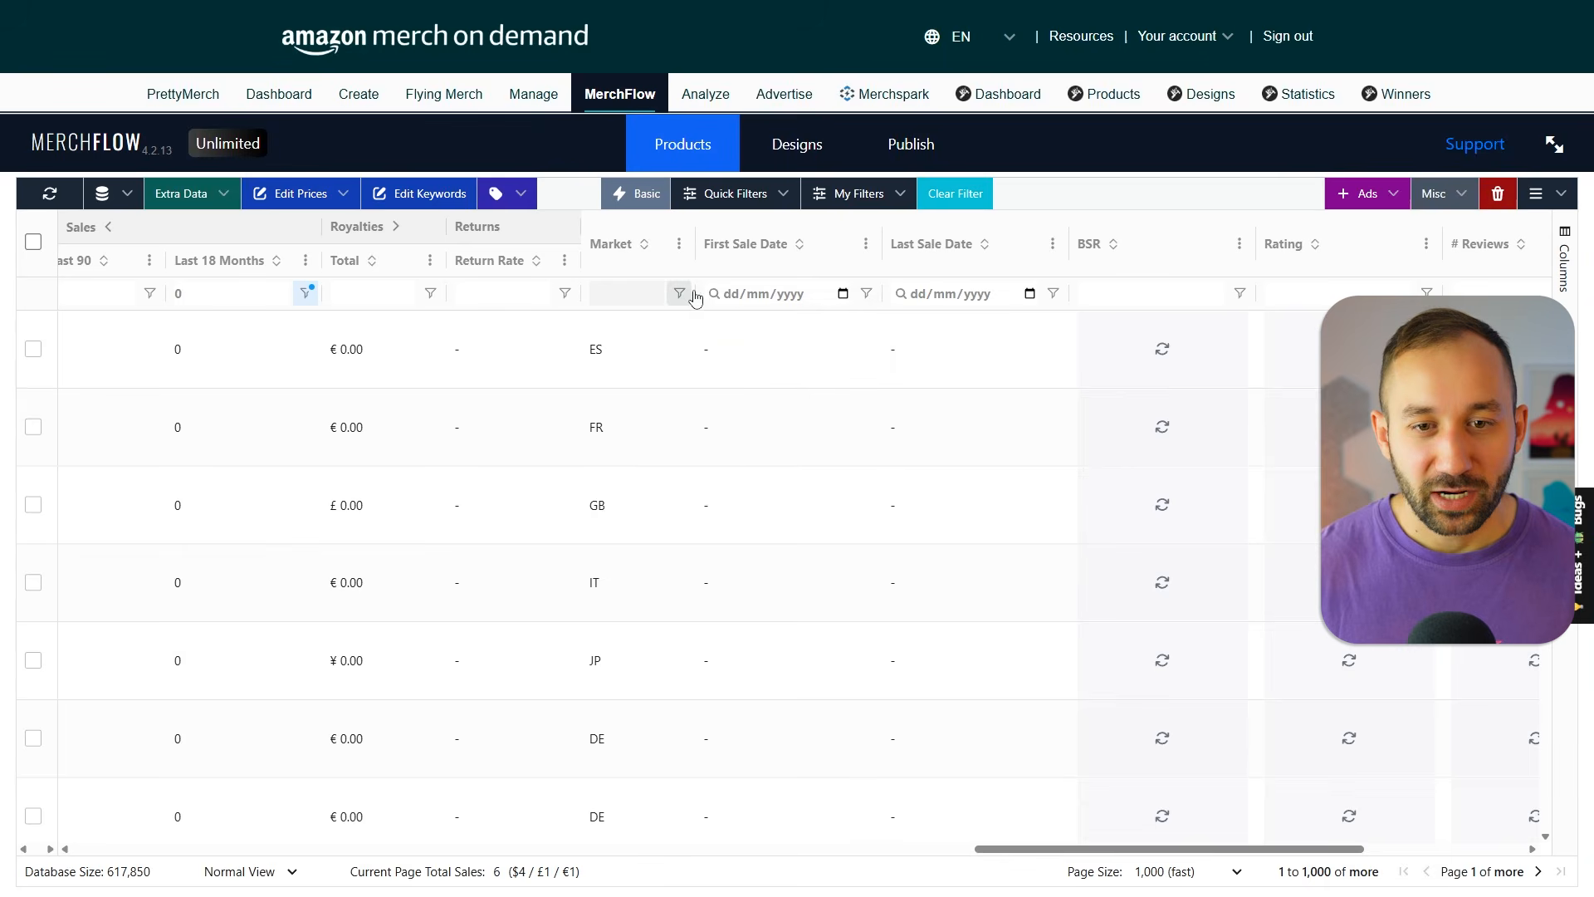
Add Pullover Hoodie and Sweatshirt to the product type filter alongside Standard T-Shirt.
click(1177, 198)
drag(1244, 856, 758, 857)
click(805, 293)
scroll(824, 387, down, 3)
scroll(825, 388, down, 2)
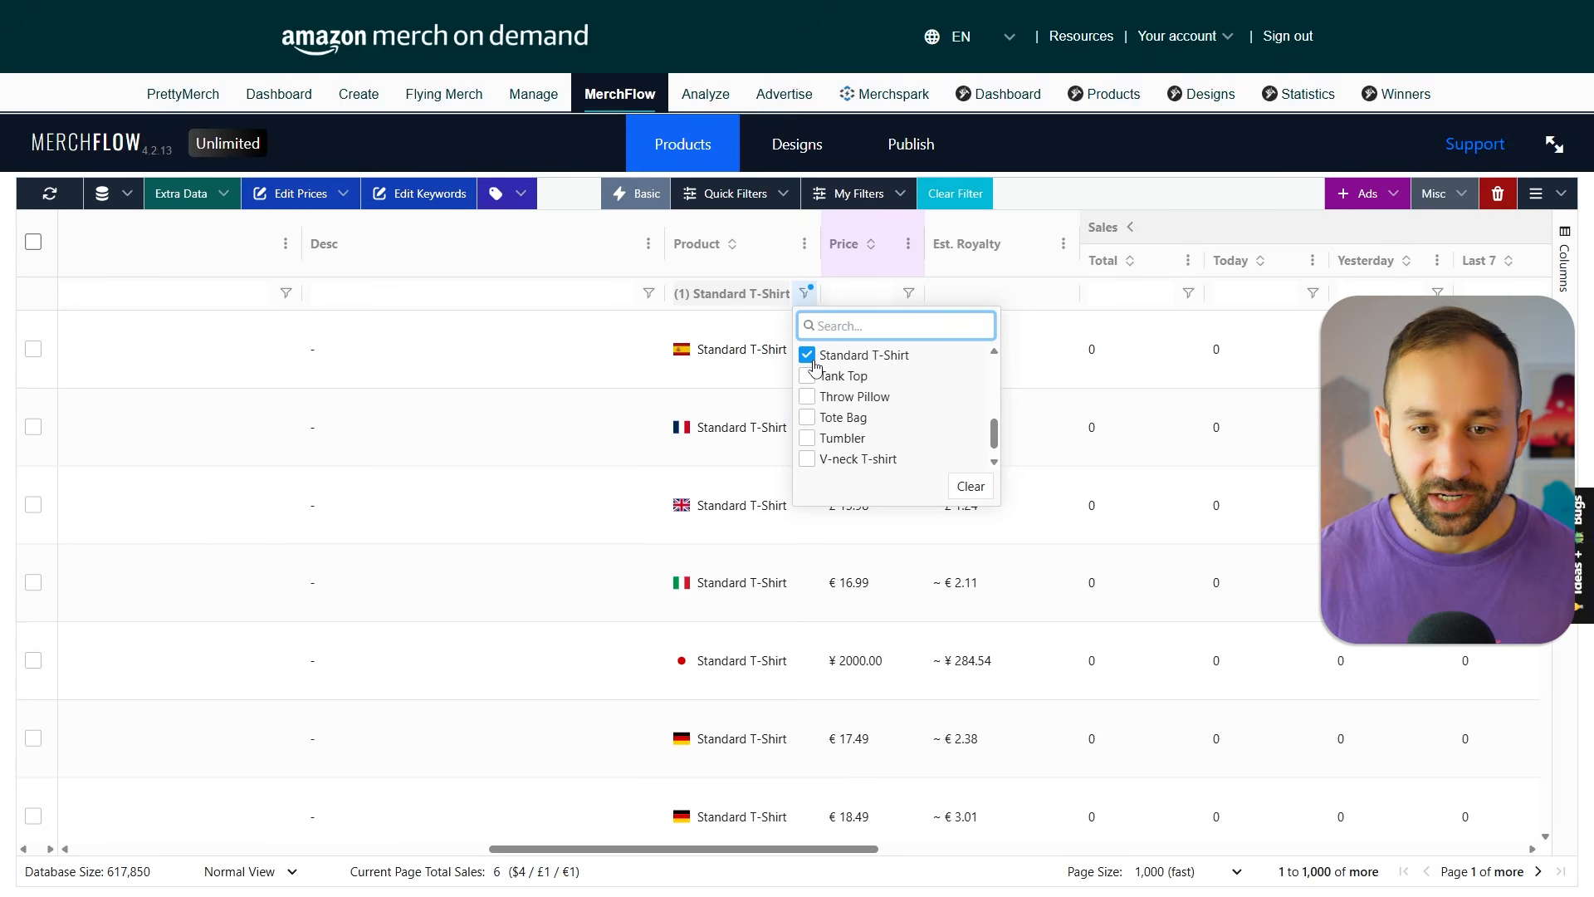
scroll(847, 386, up, 2)
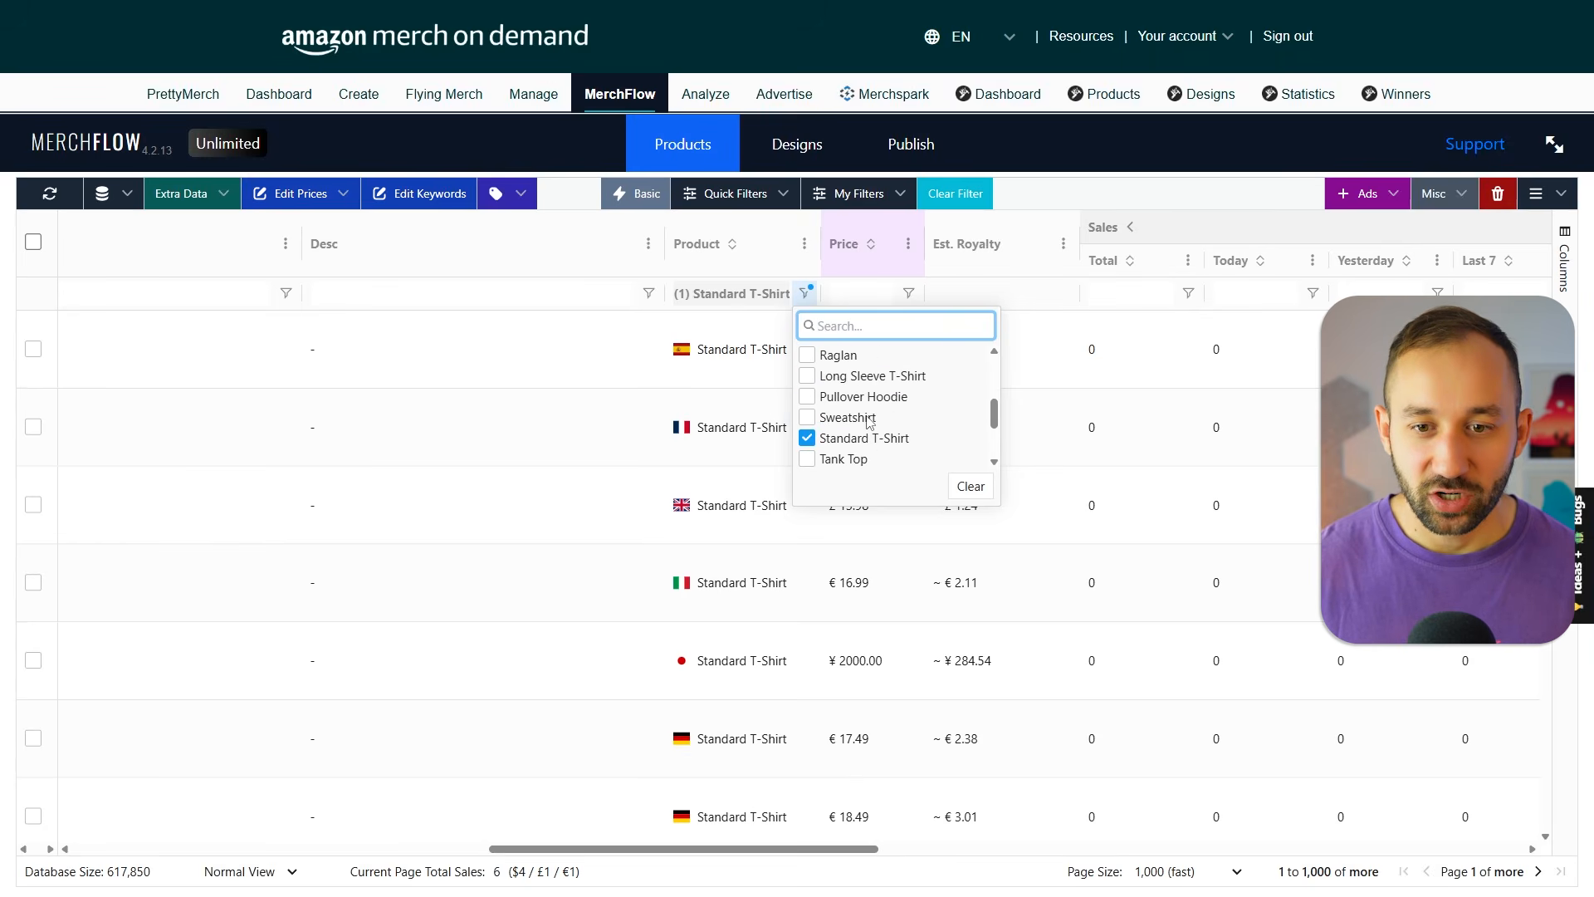
click(807, 397)
click(822, 420)
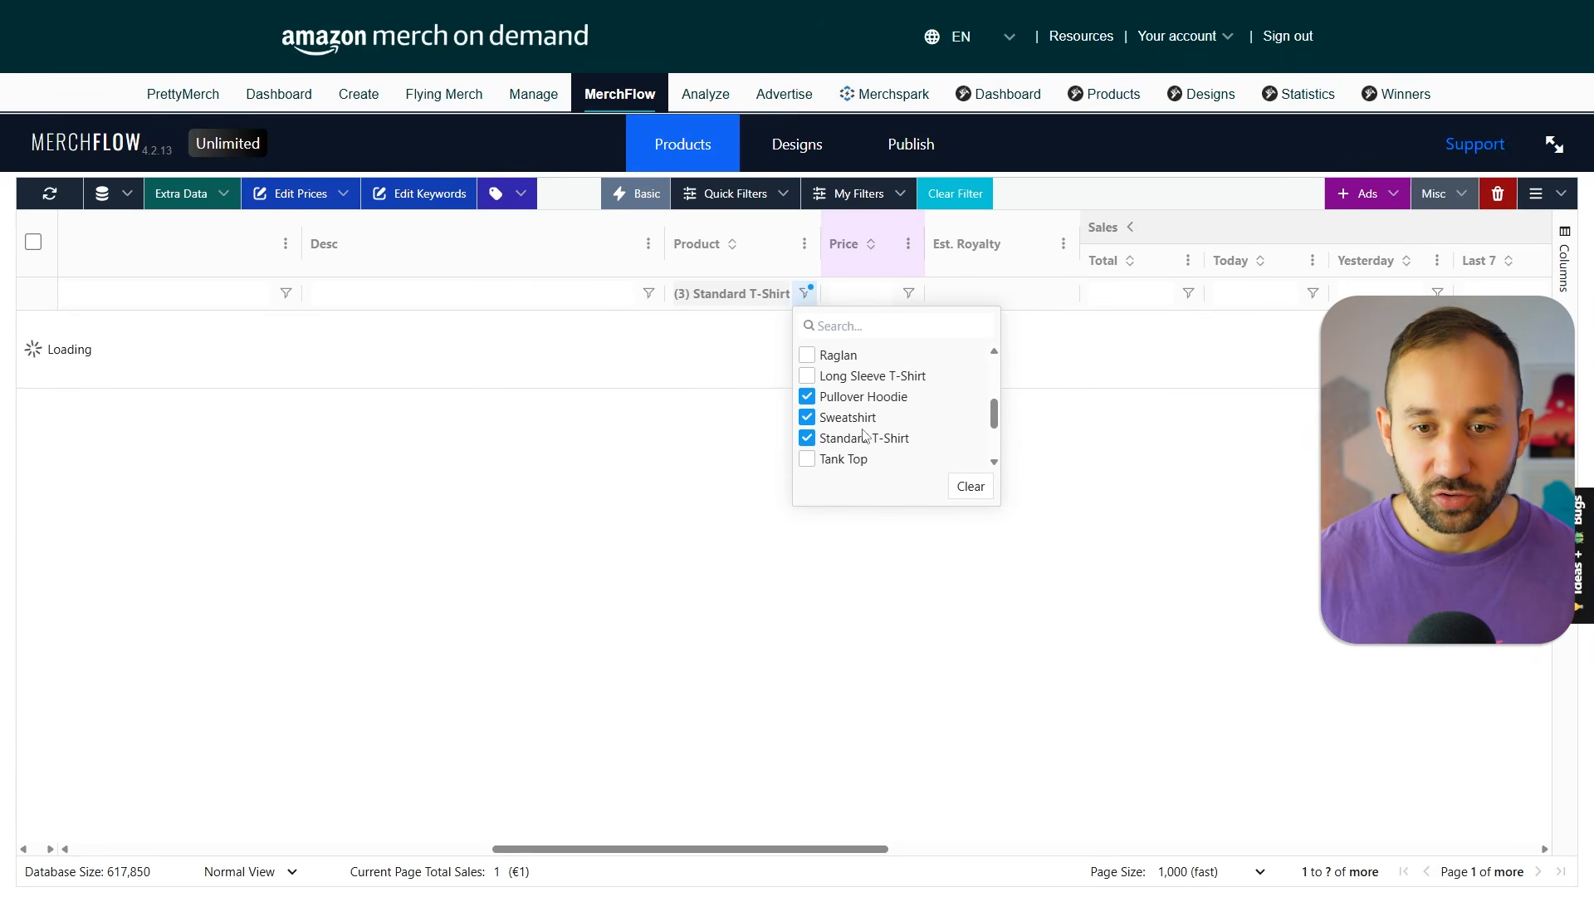
scroll(879, 437, down, 2)
scroll(884, 433, up, 2)
click(1024, 202)
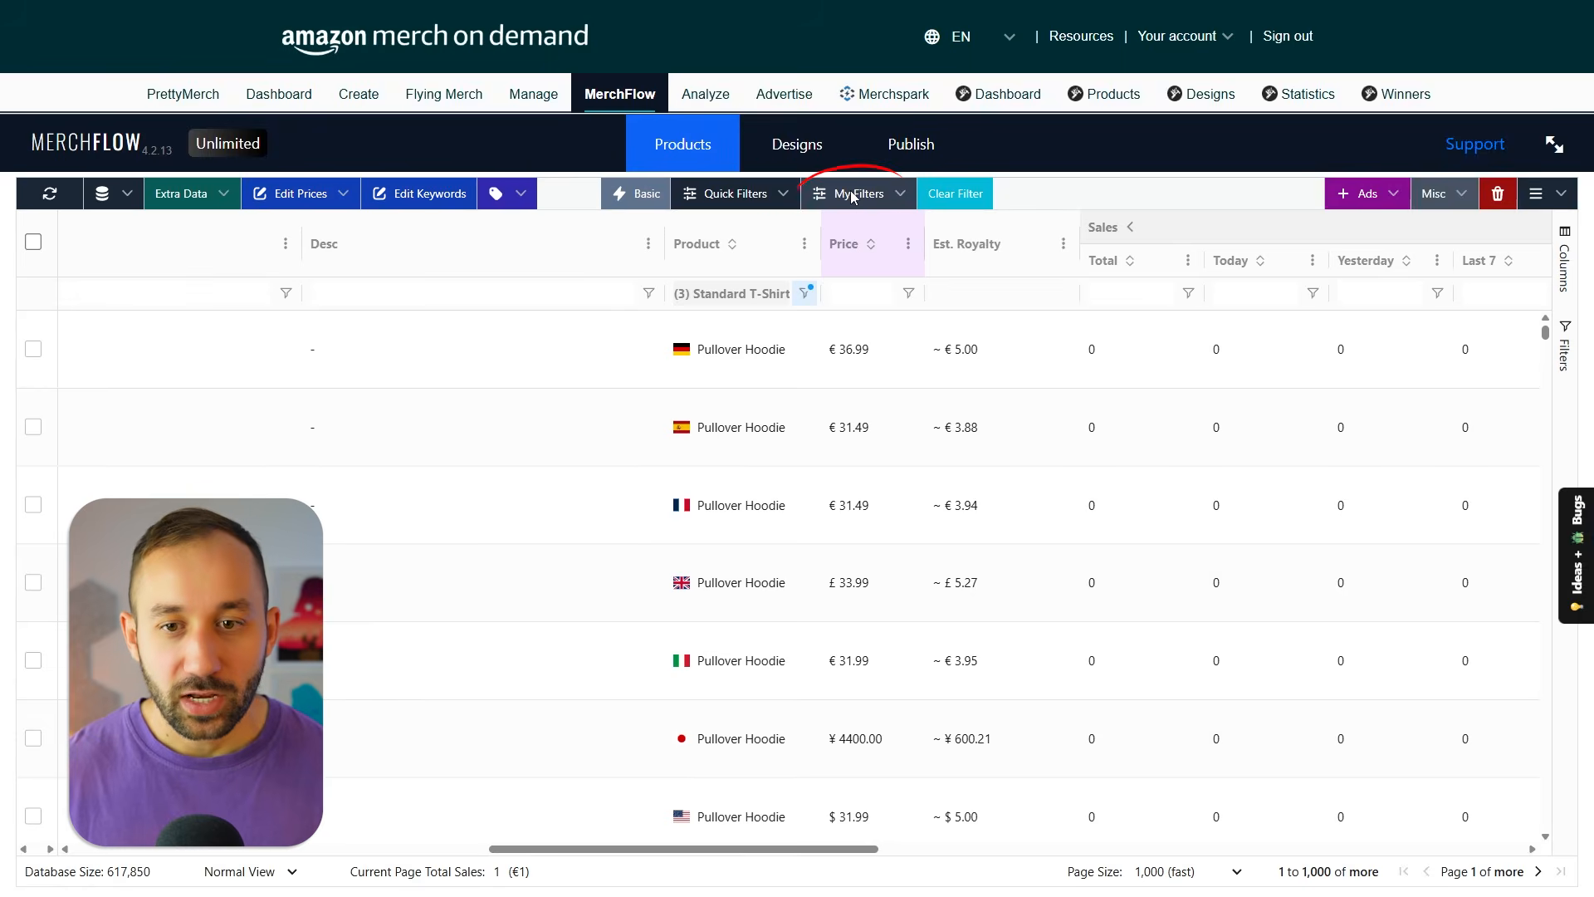
Open the prompt for saving the current filter settings as a custom filter and cancel it.
click(854, 194)
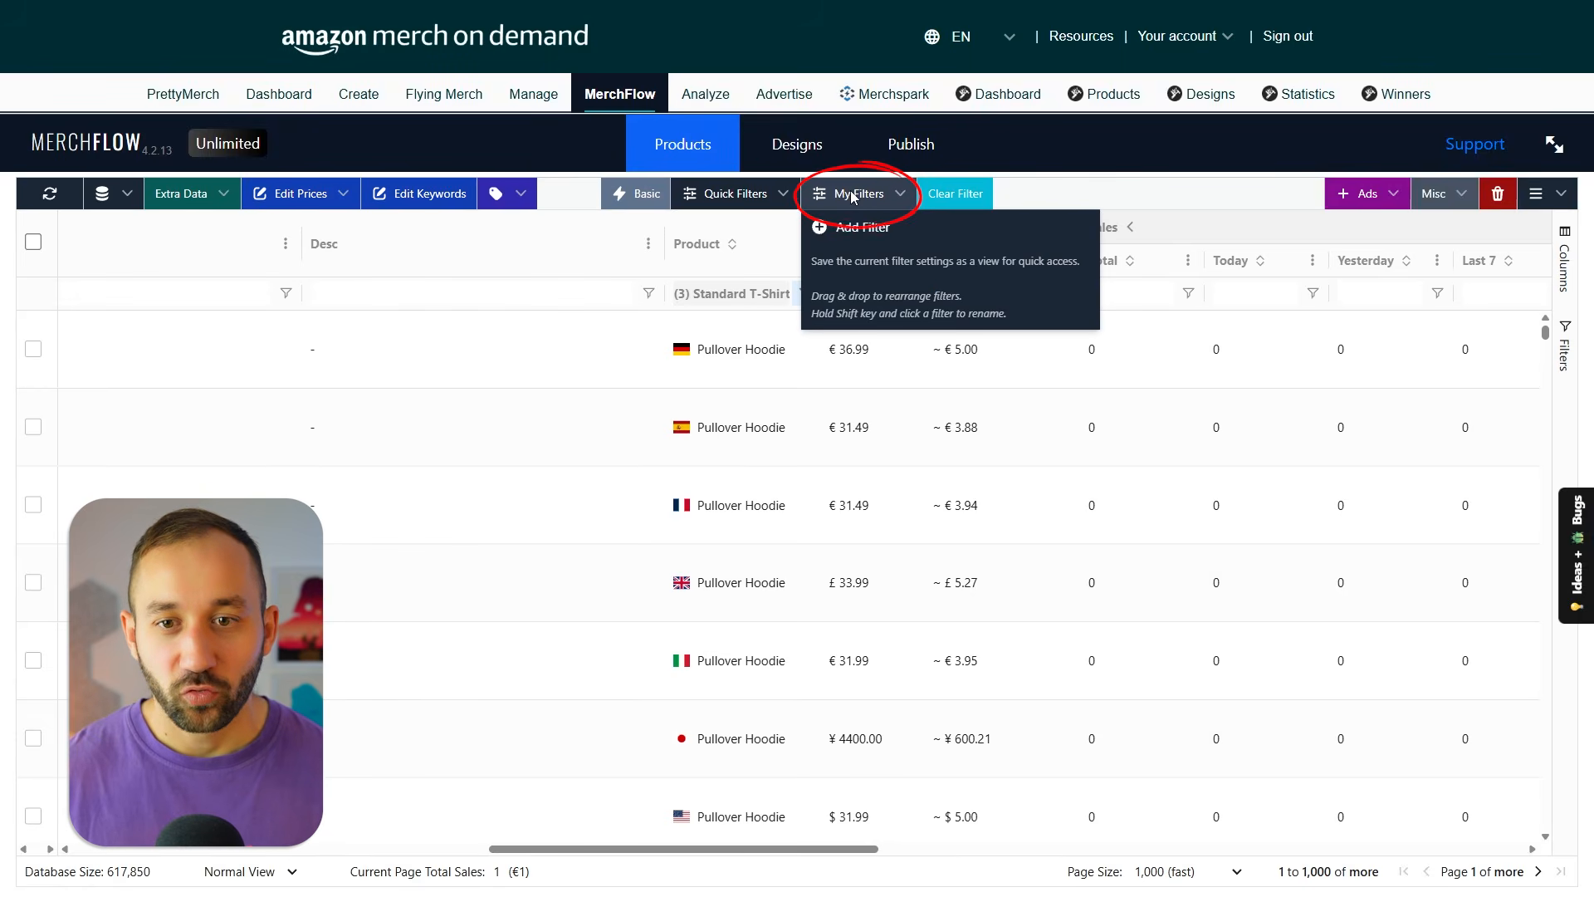
click(853, 197)
click(855, 201)
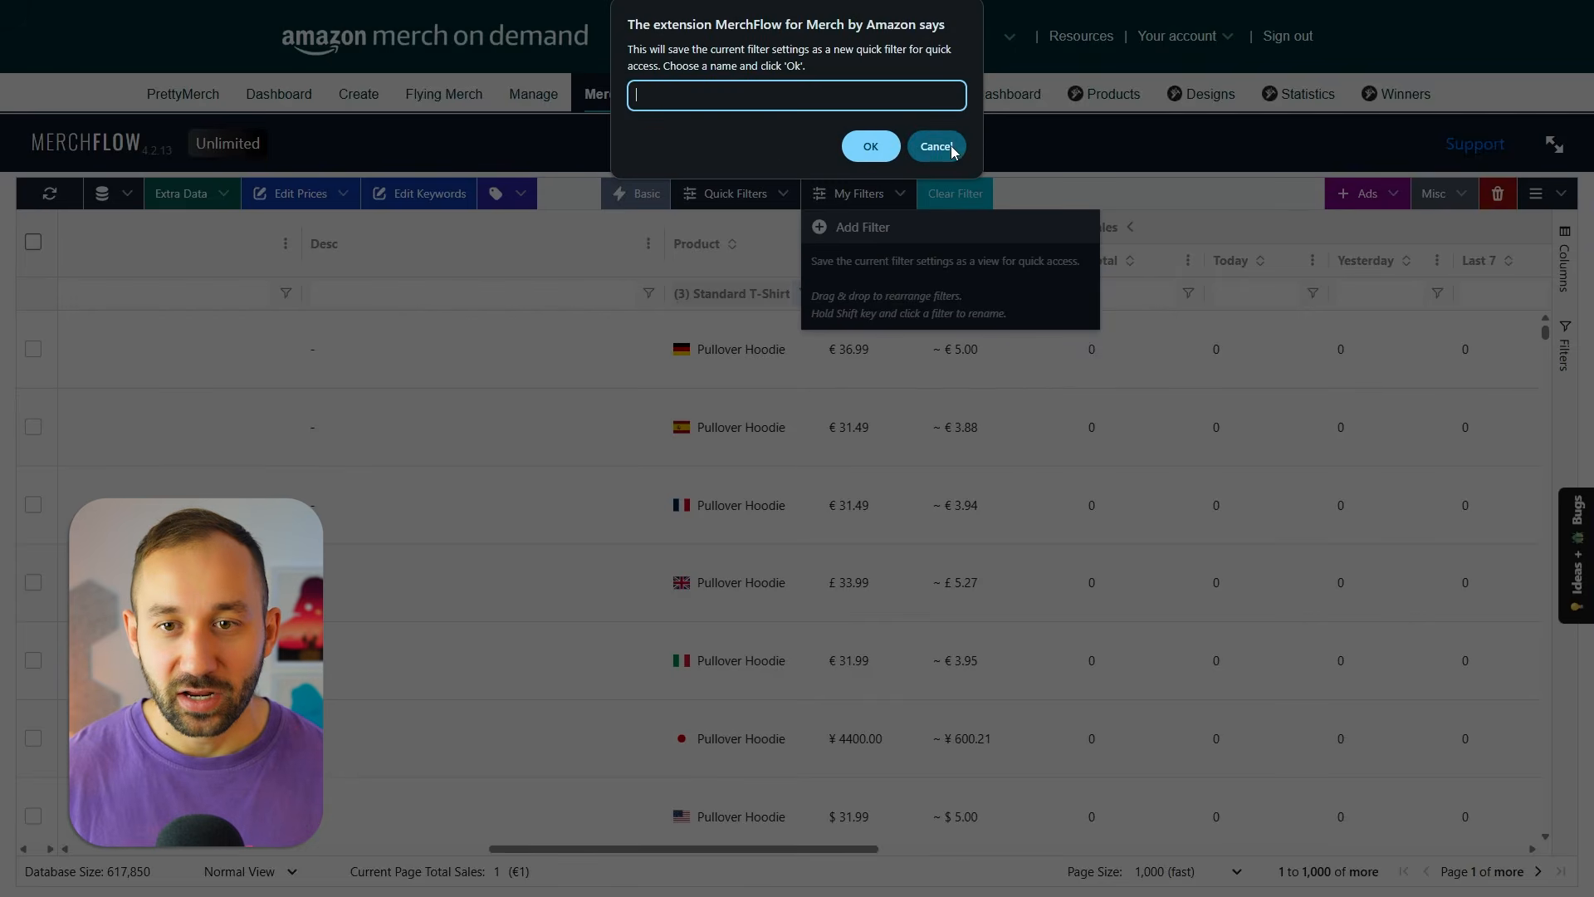
click(936, 147)
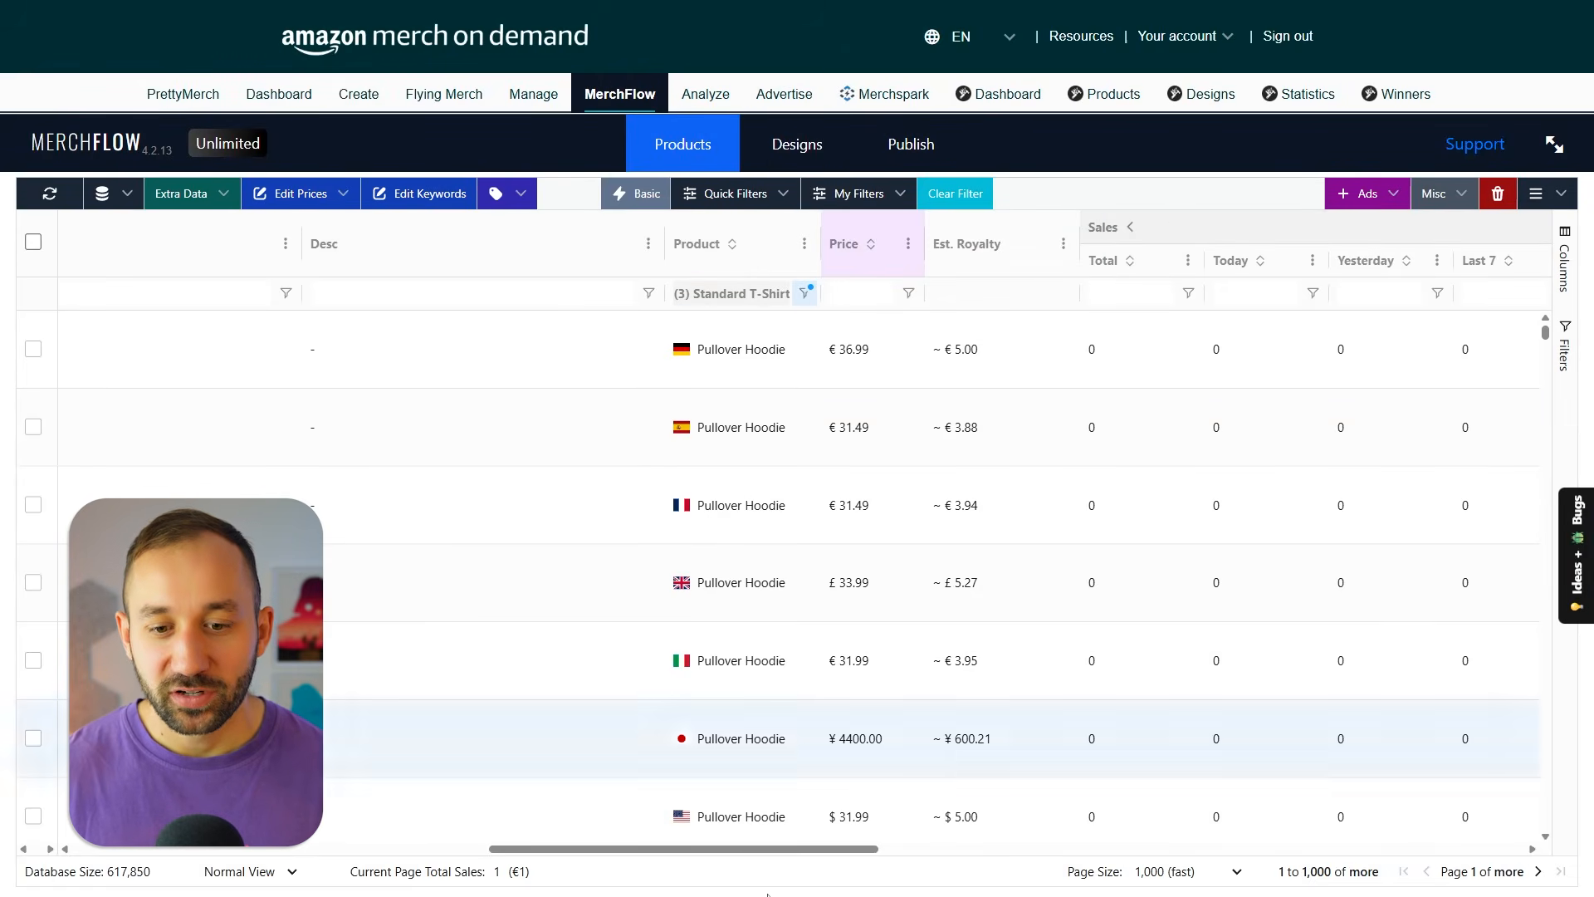
Filter the products to 0 total sales and a creation date between 01/02/2024 and 01/01/2025.
drag(747, 848, 926, 849)
click(438, 293)
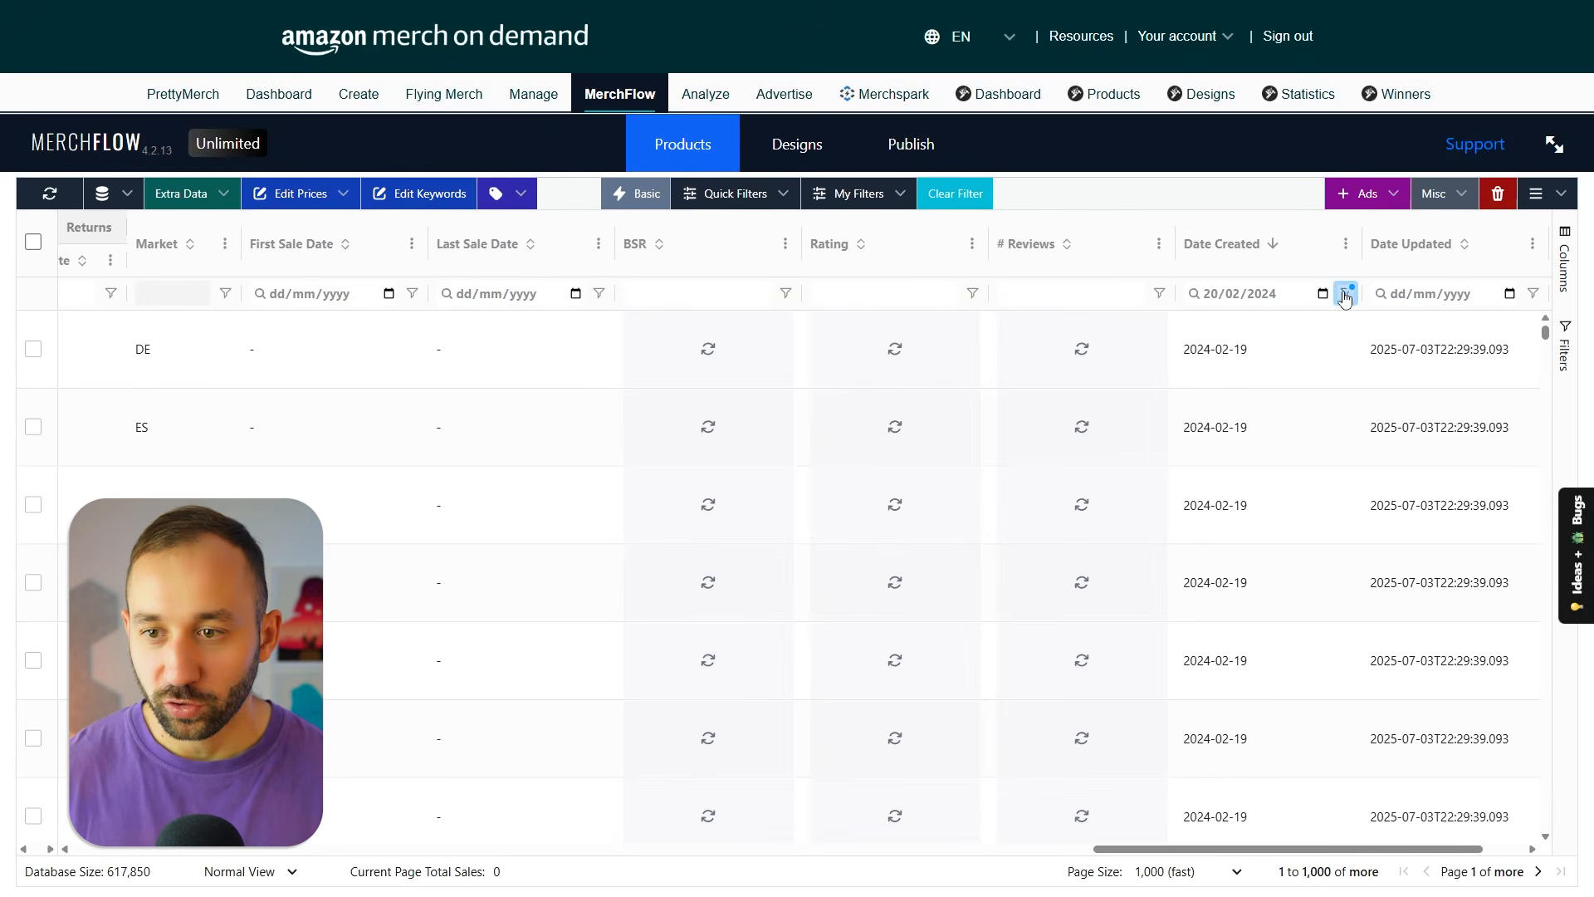
click(1345, 294)
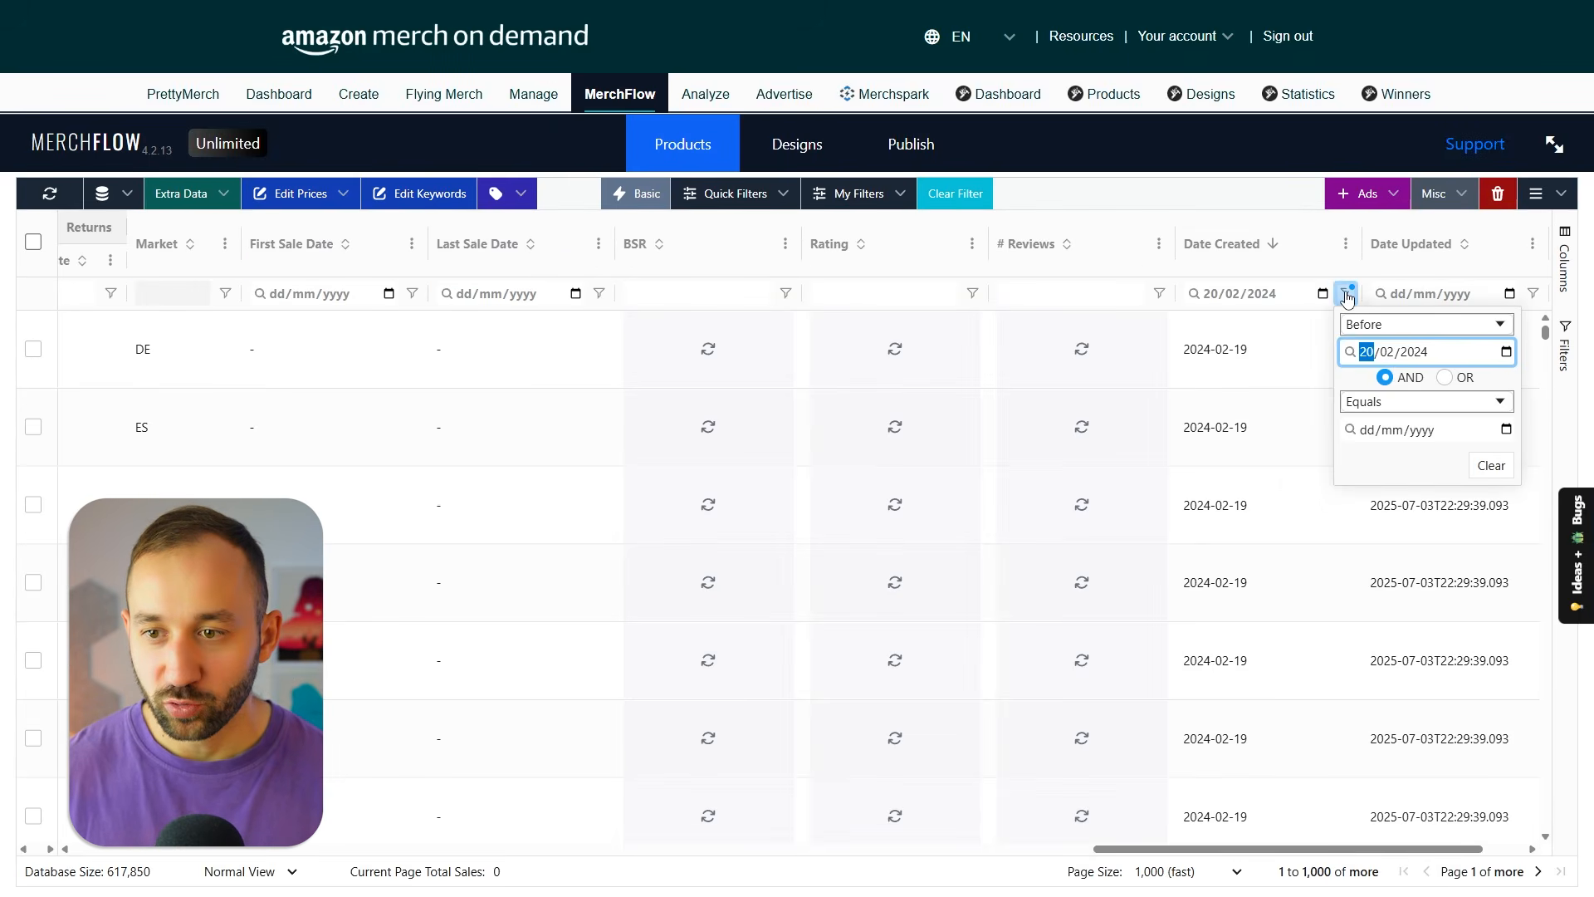
click(1398, 325)
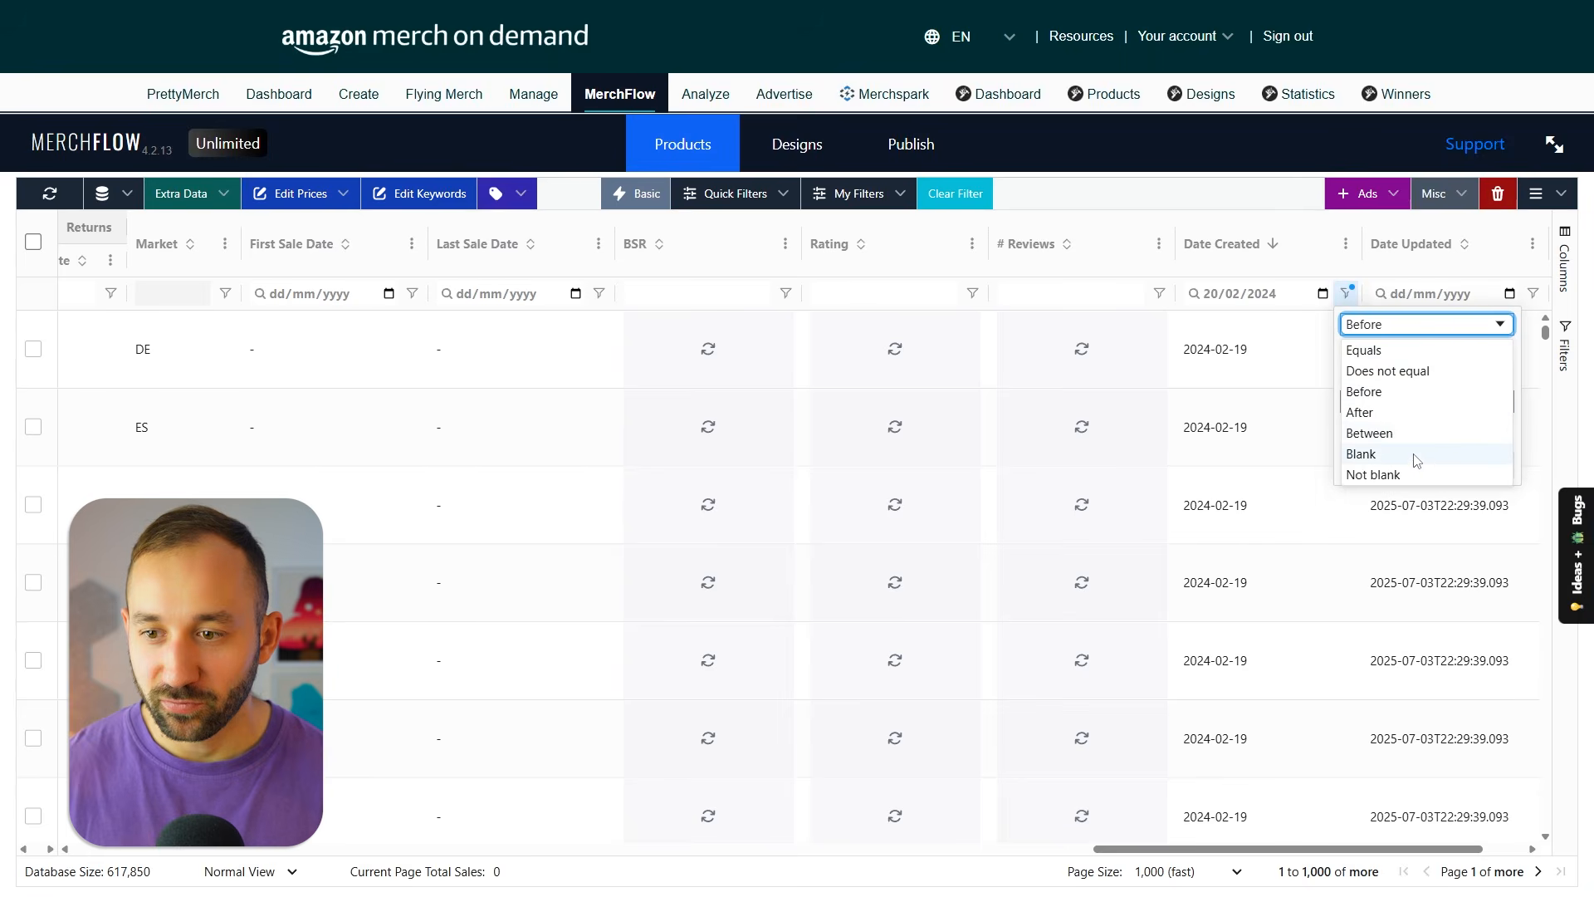
click(1399, 435)
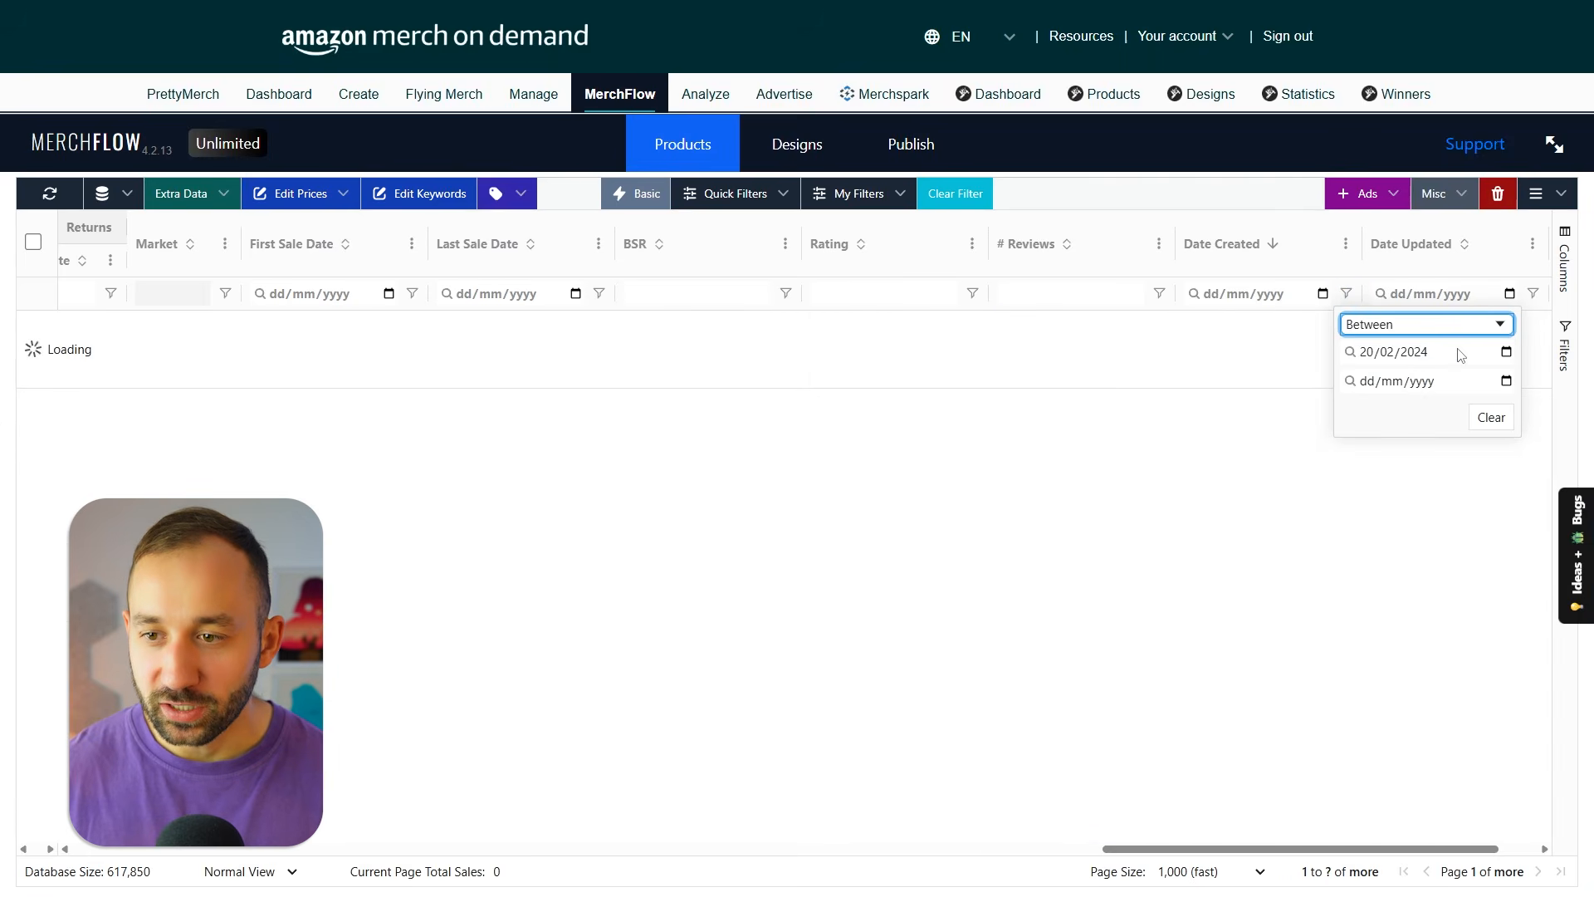
click(1495, 355)
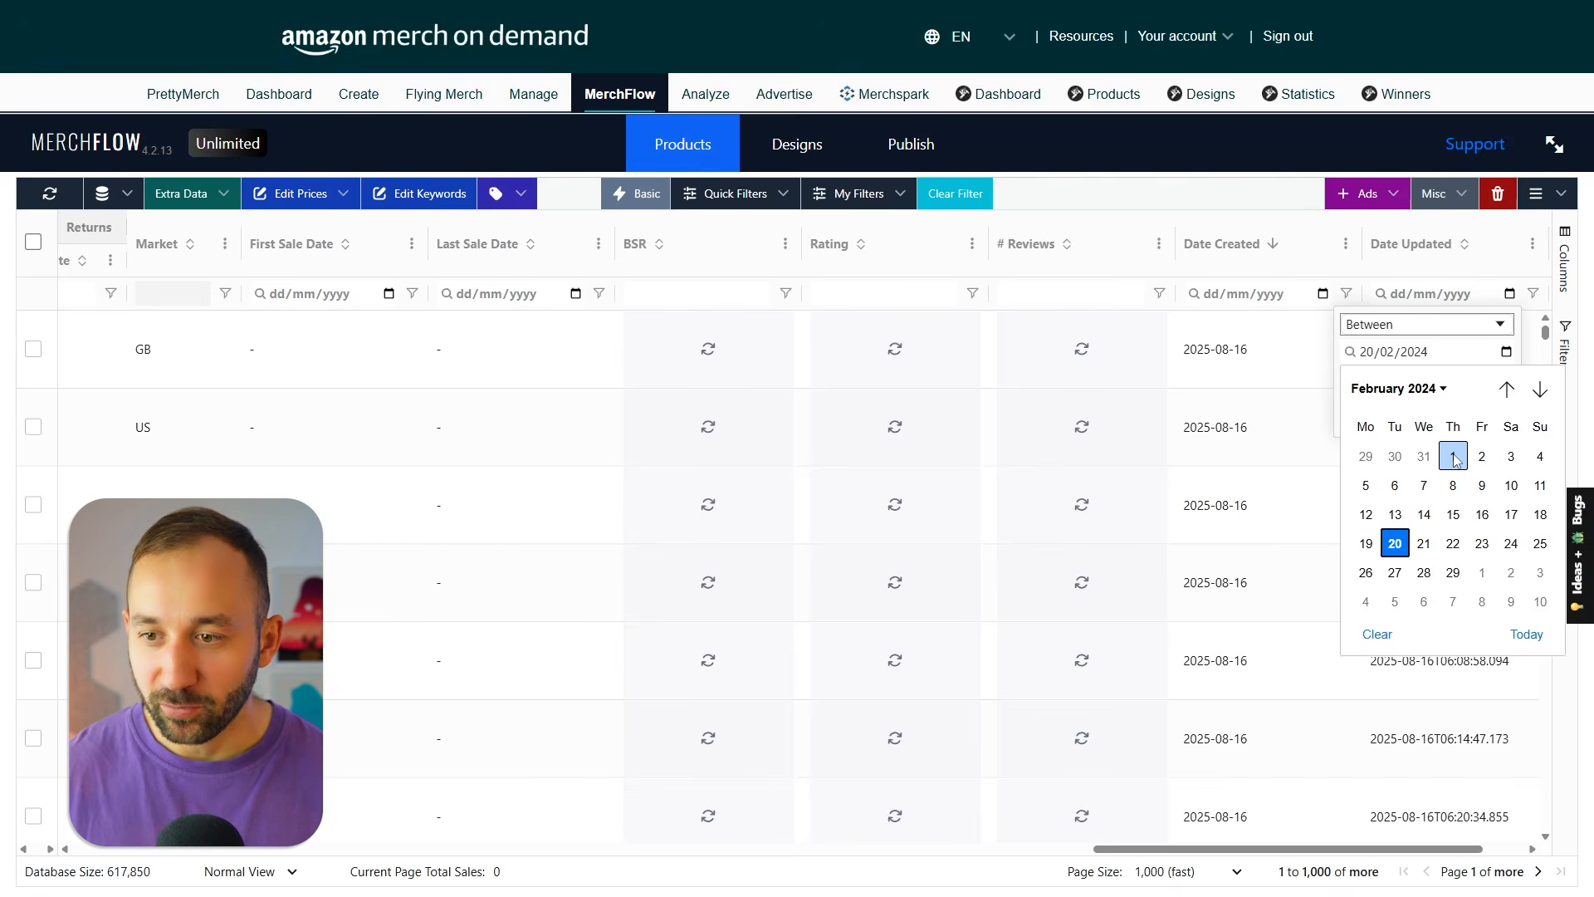
click(1453, 455)
click(1496, 386)
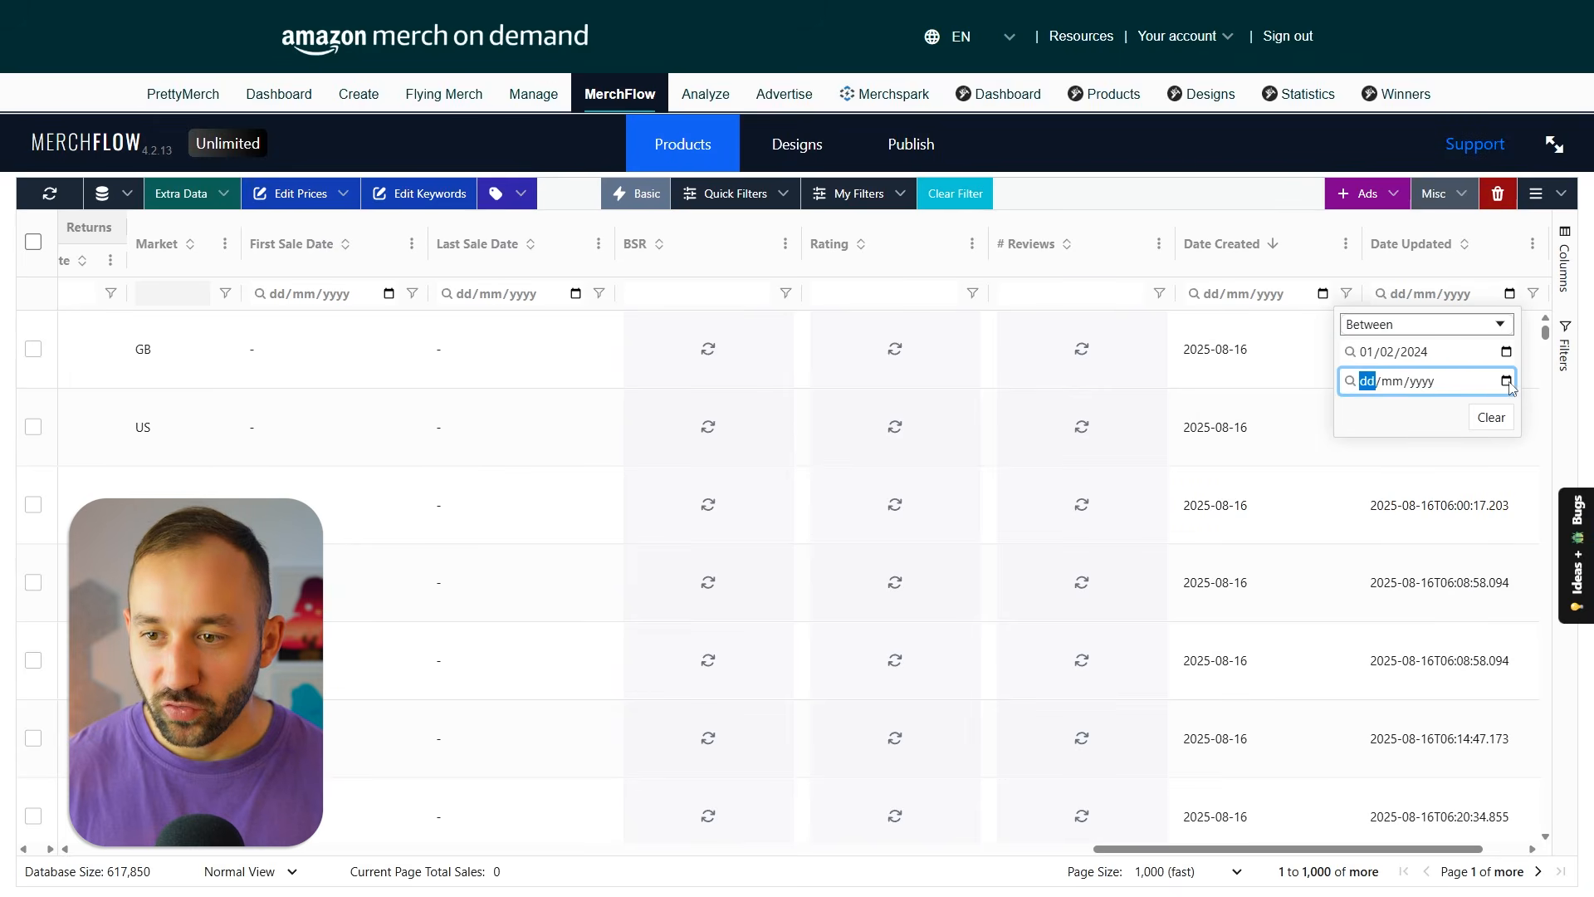
click(1425, 486)
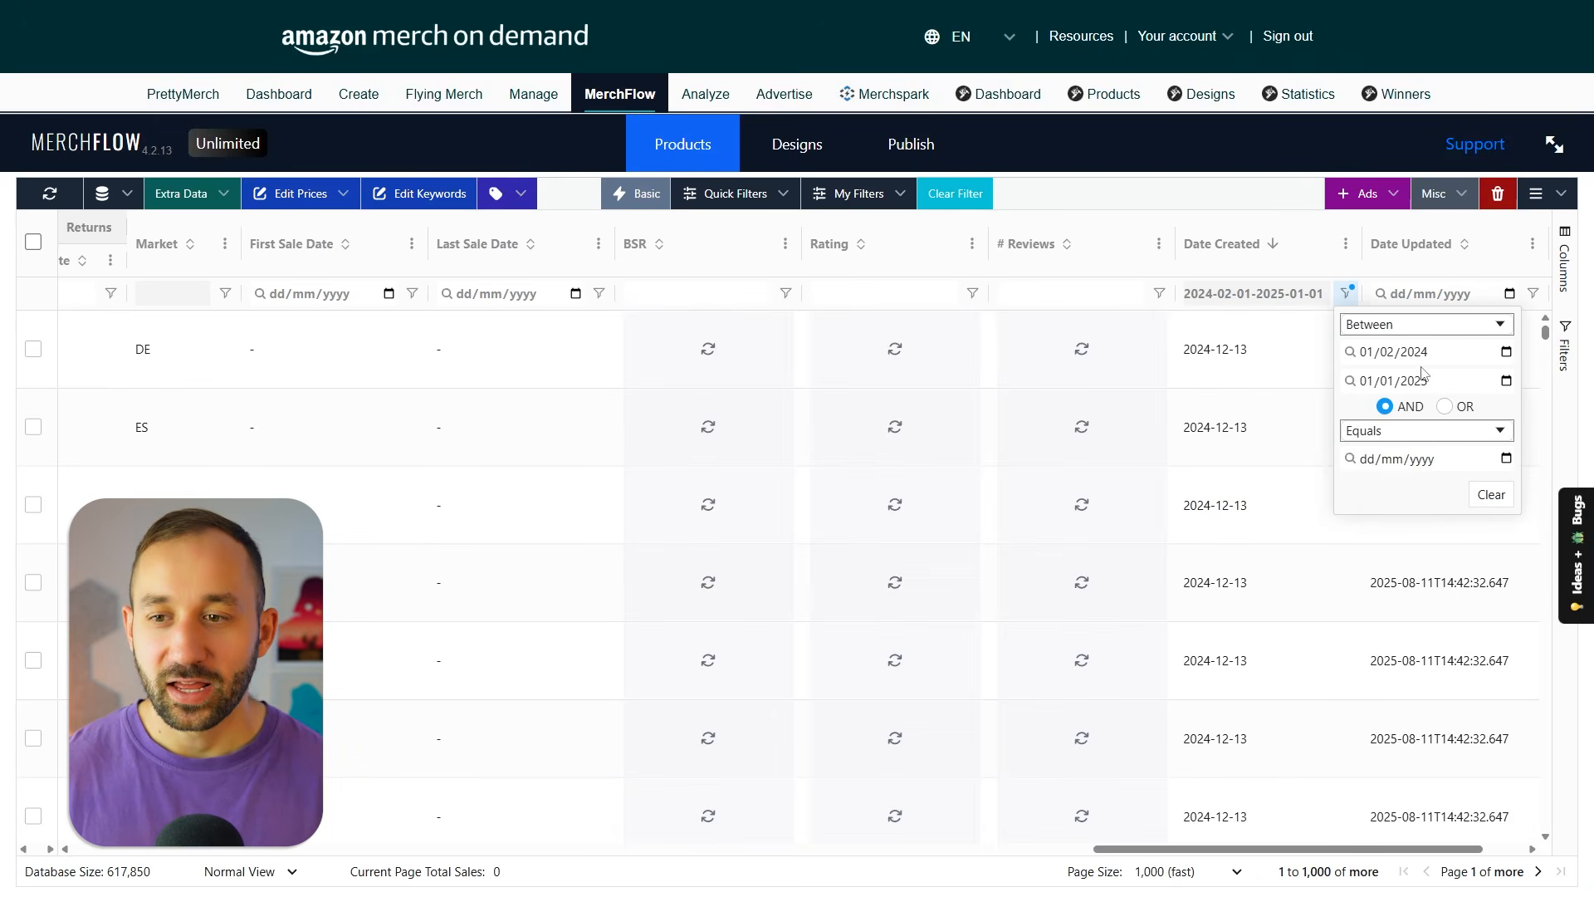
click(1157, 189)
Browse the custom and quick filters, including the extra sales and upload presets, and apply New uploads of the last 90 days with no sales.
click(859, 195)
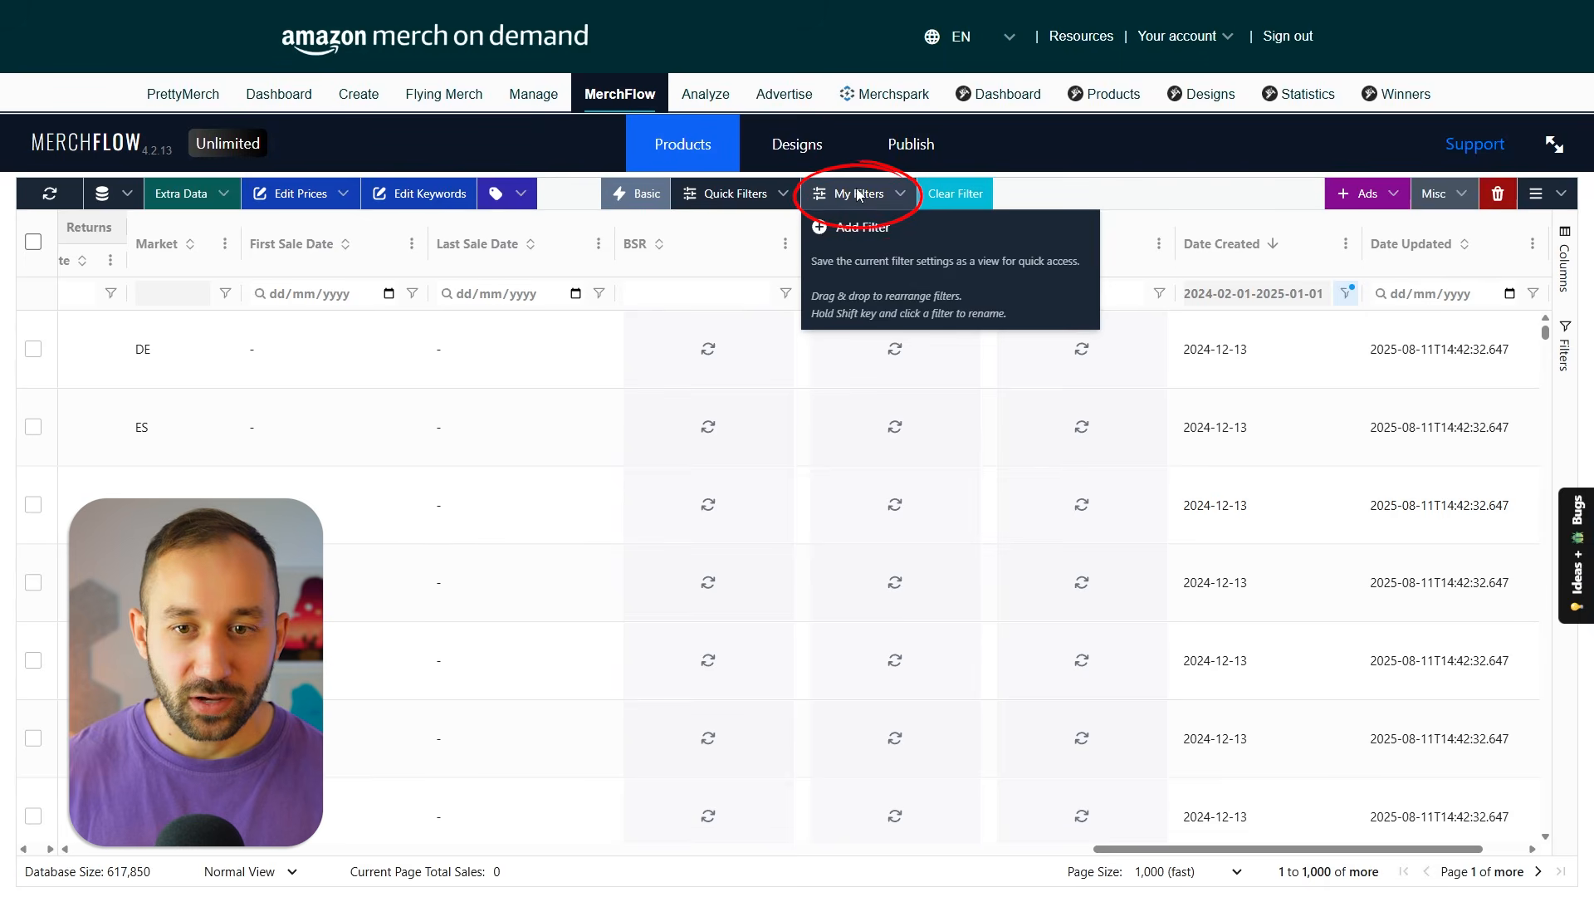
click(1070, 194)
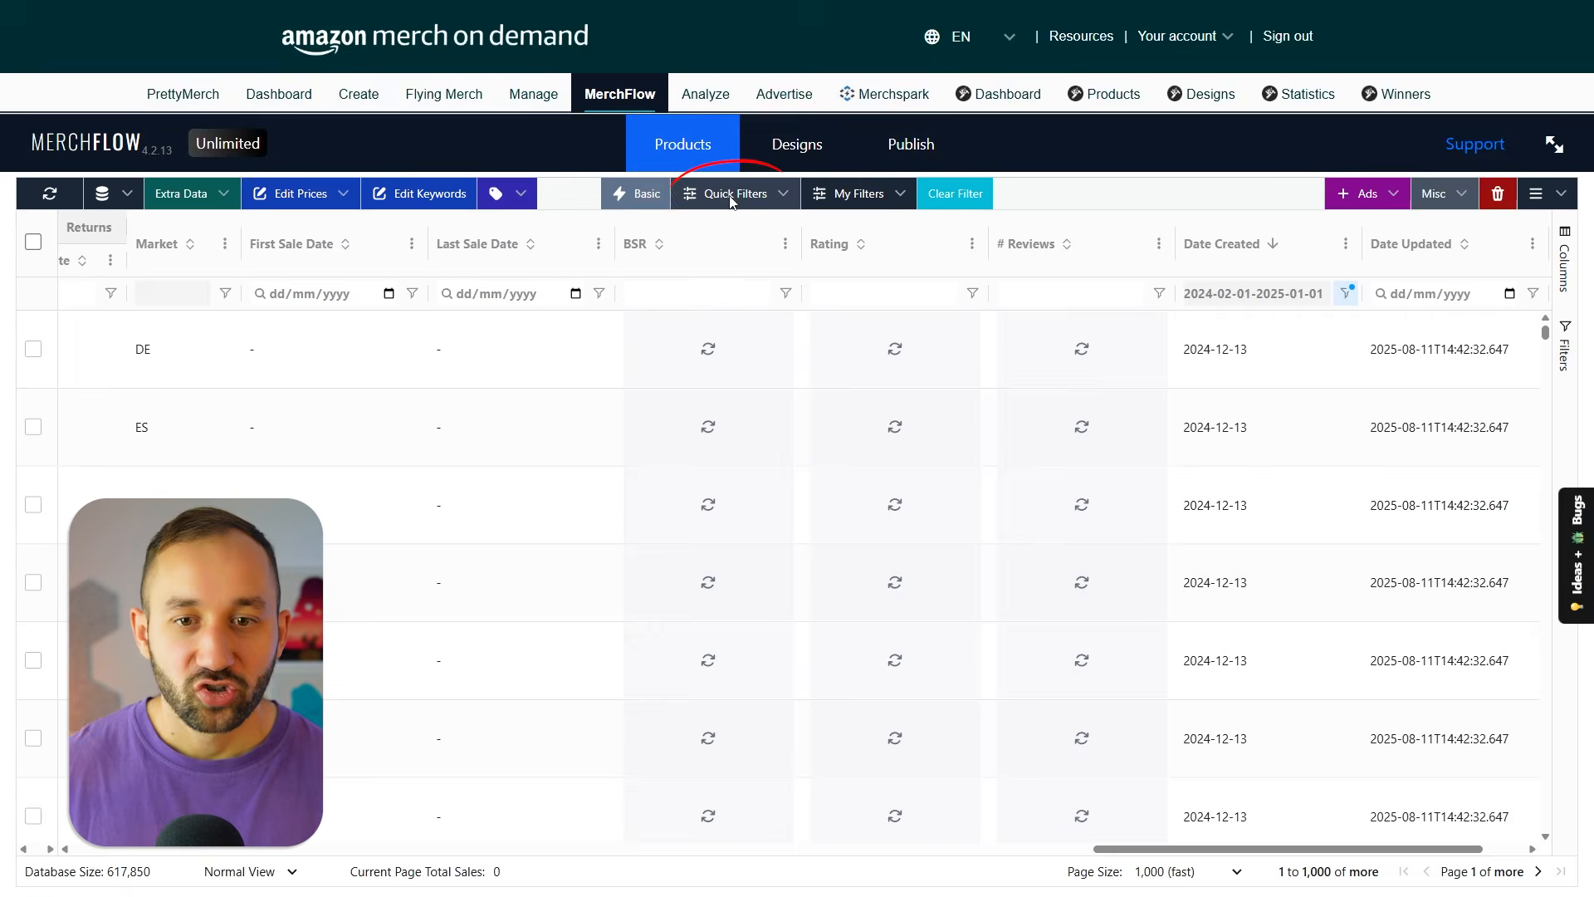
click(730, 196)
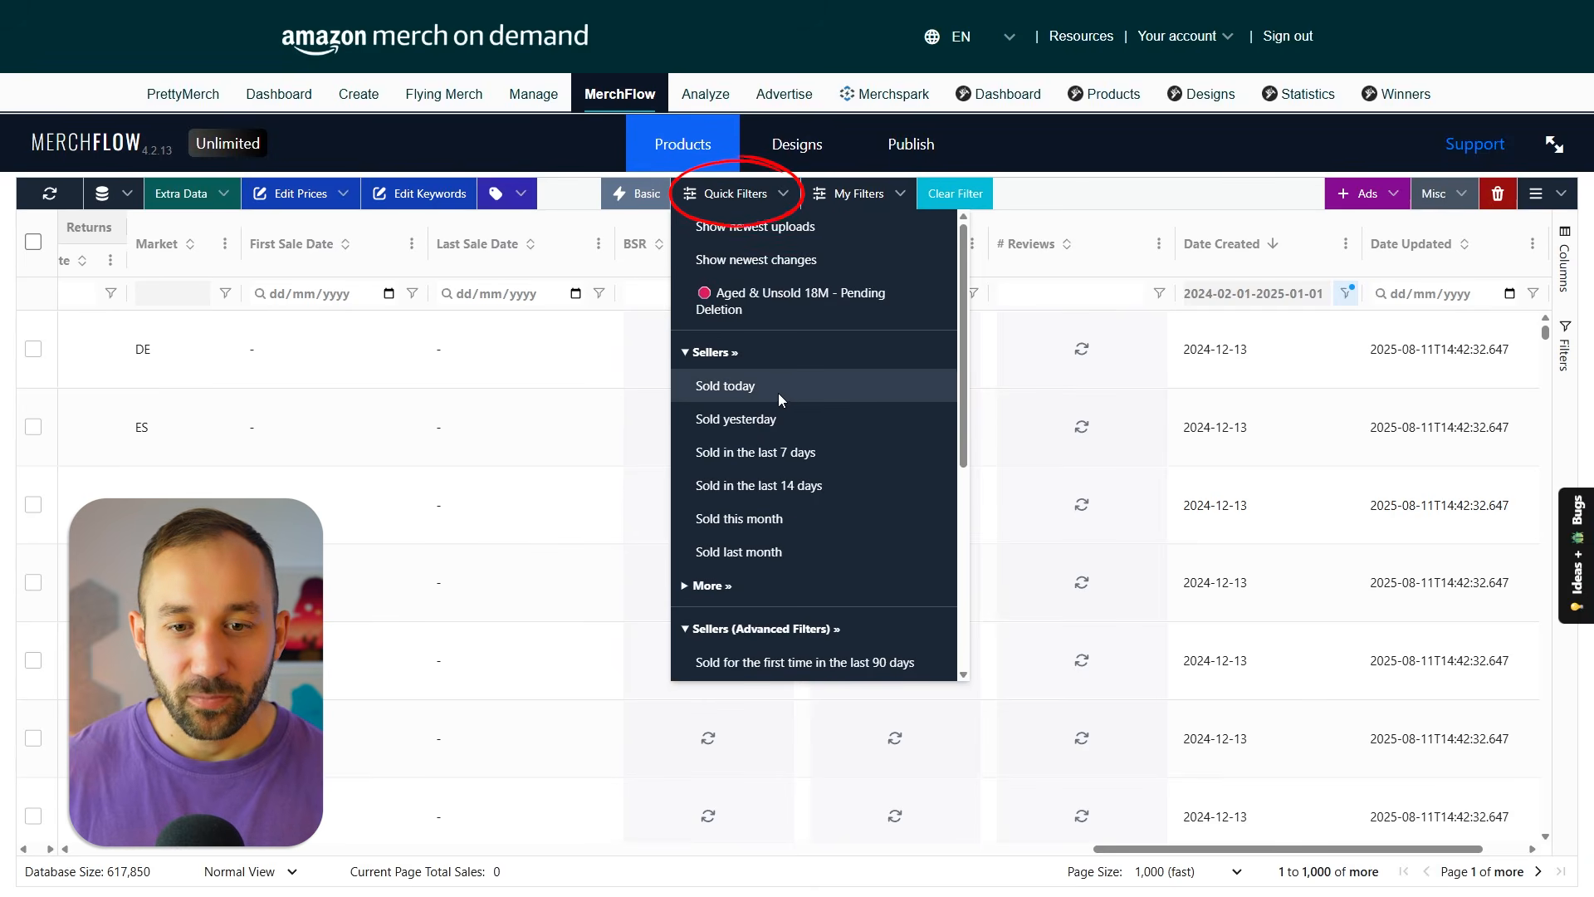
scroll(776, 377, down, 1)
scroll(761, 317, down, 1)
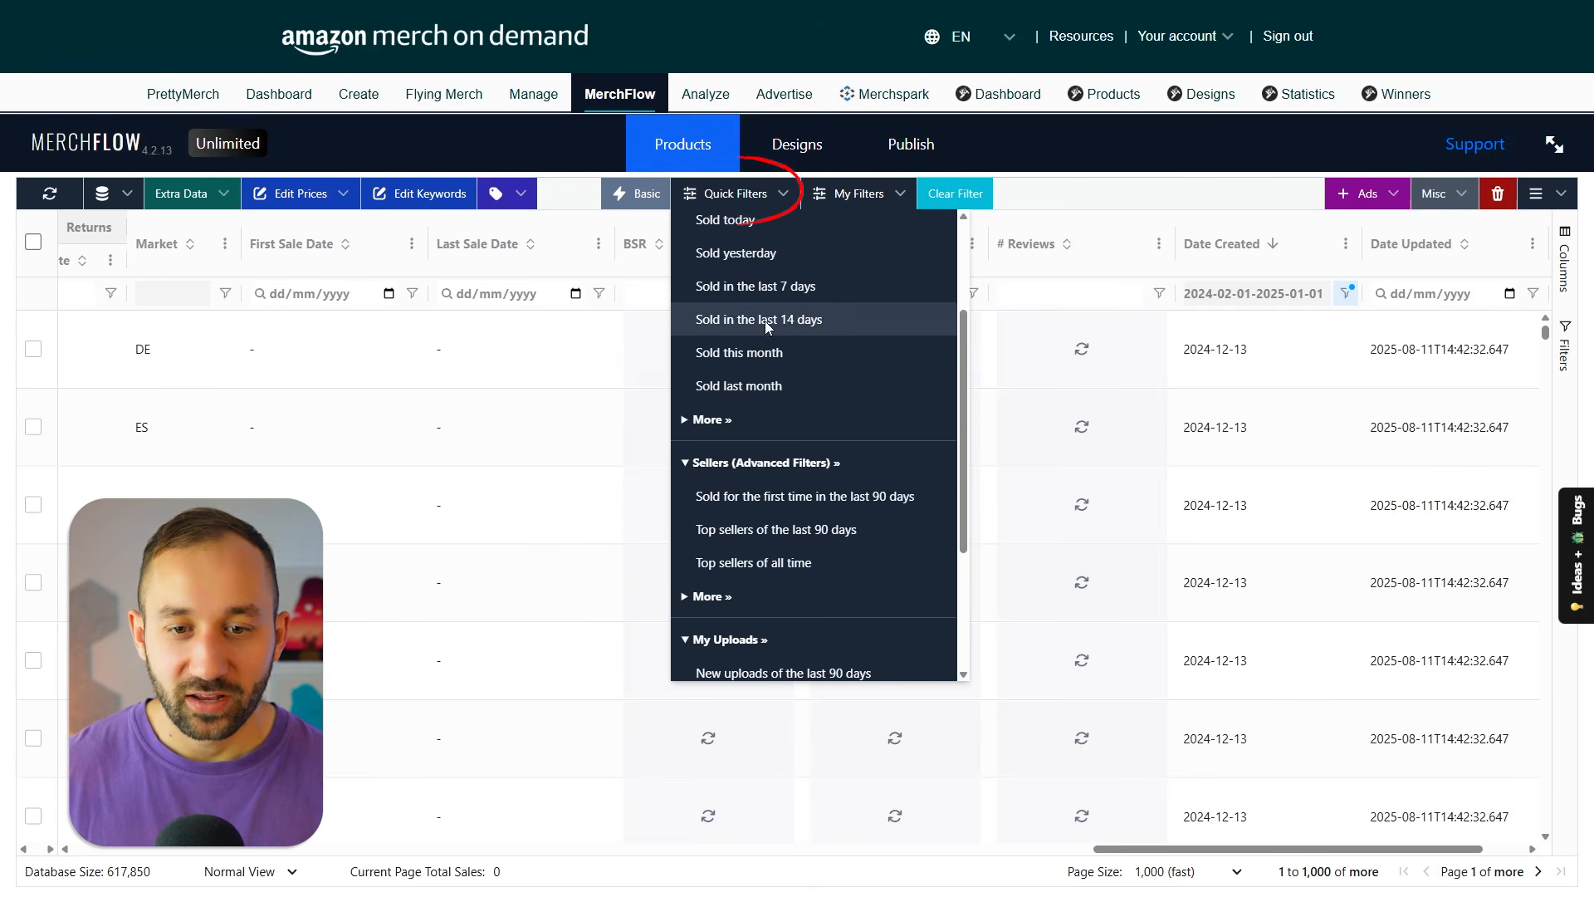
click(707, 420)
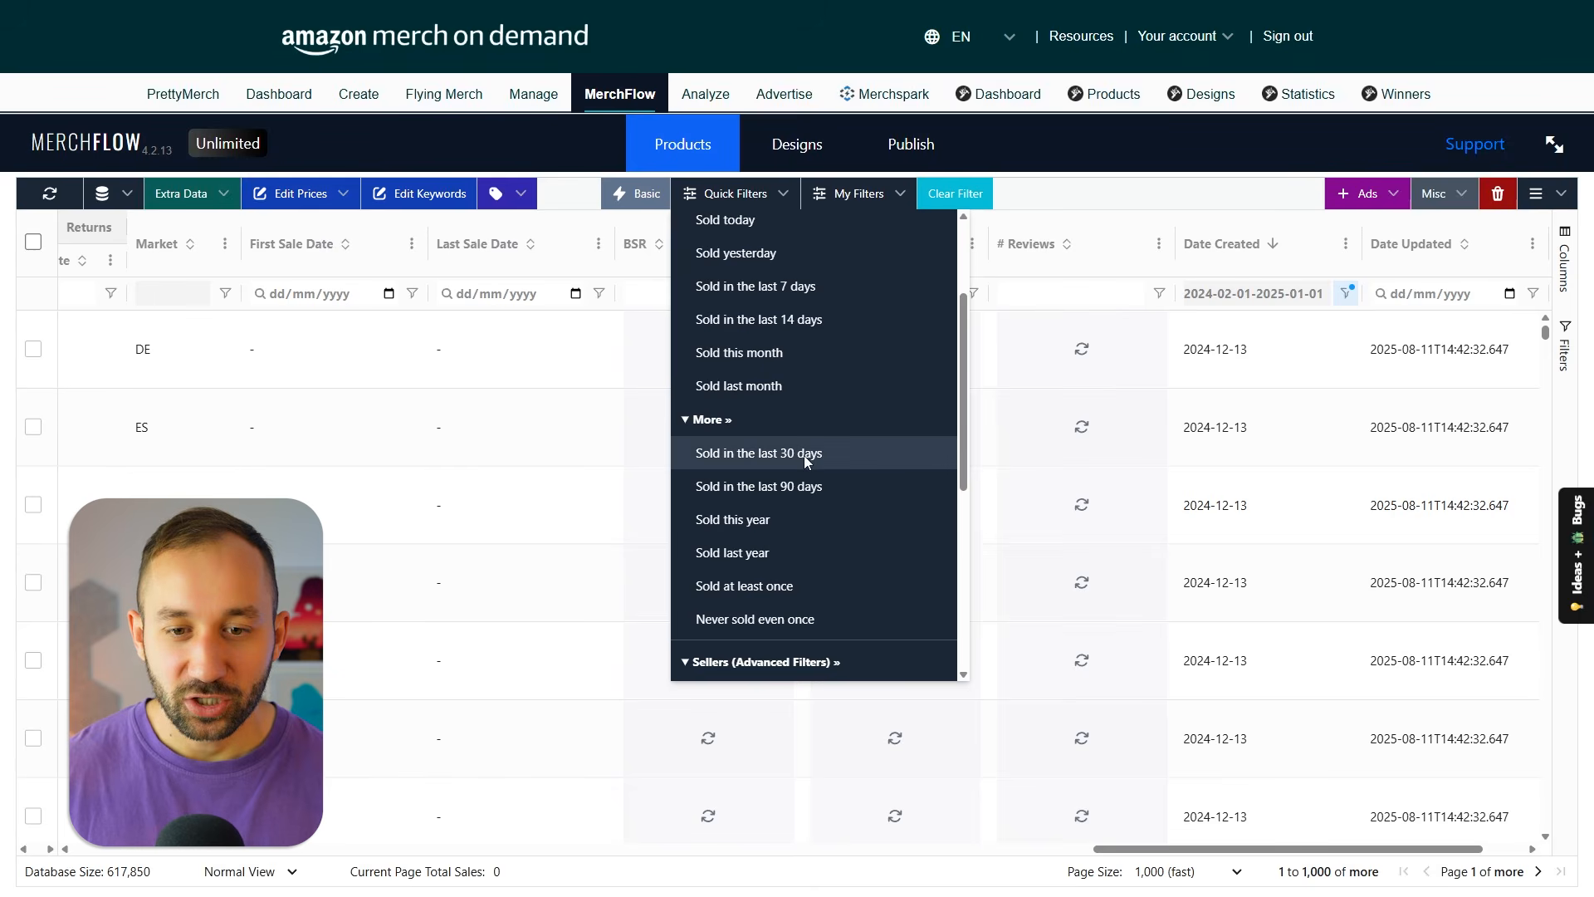
scroll(804, 454, up, 1)
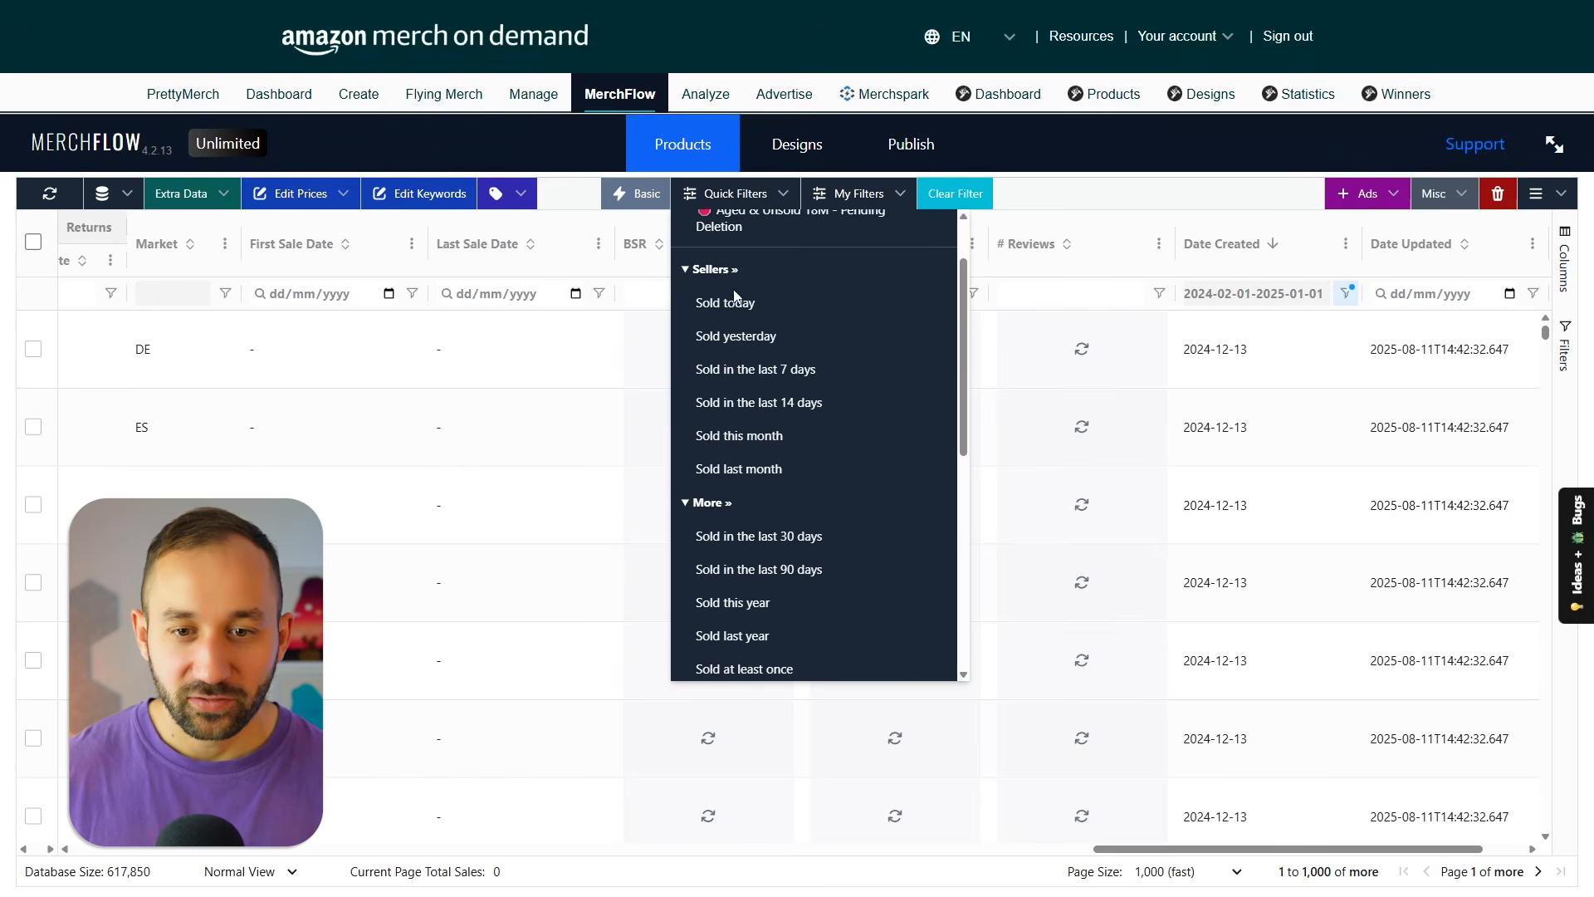
scroll(849, 415, down, 3)
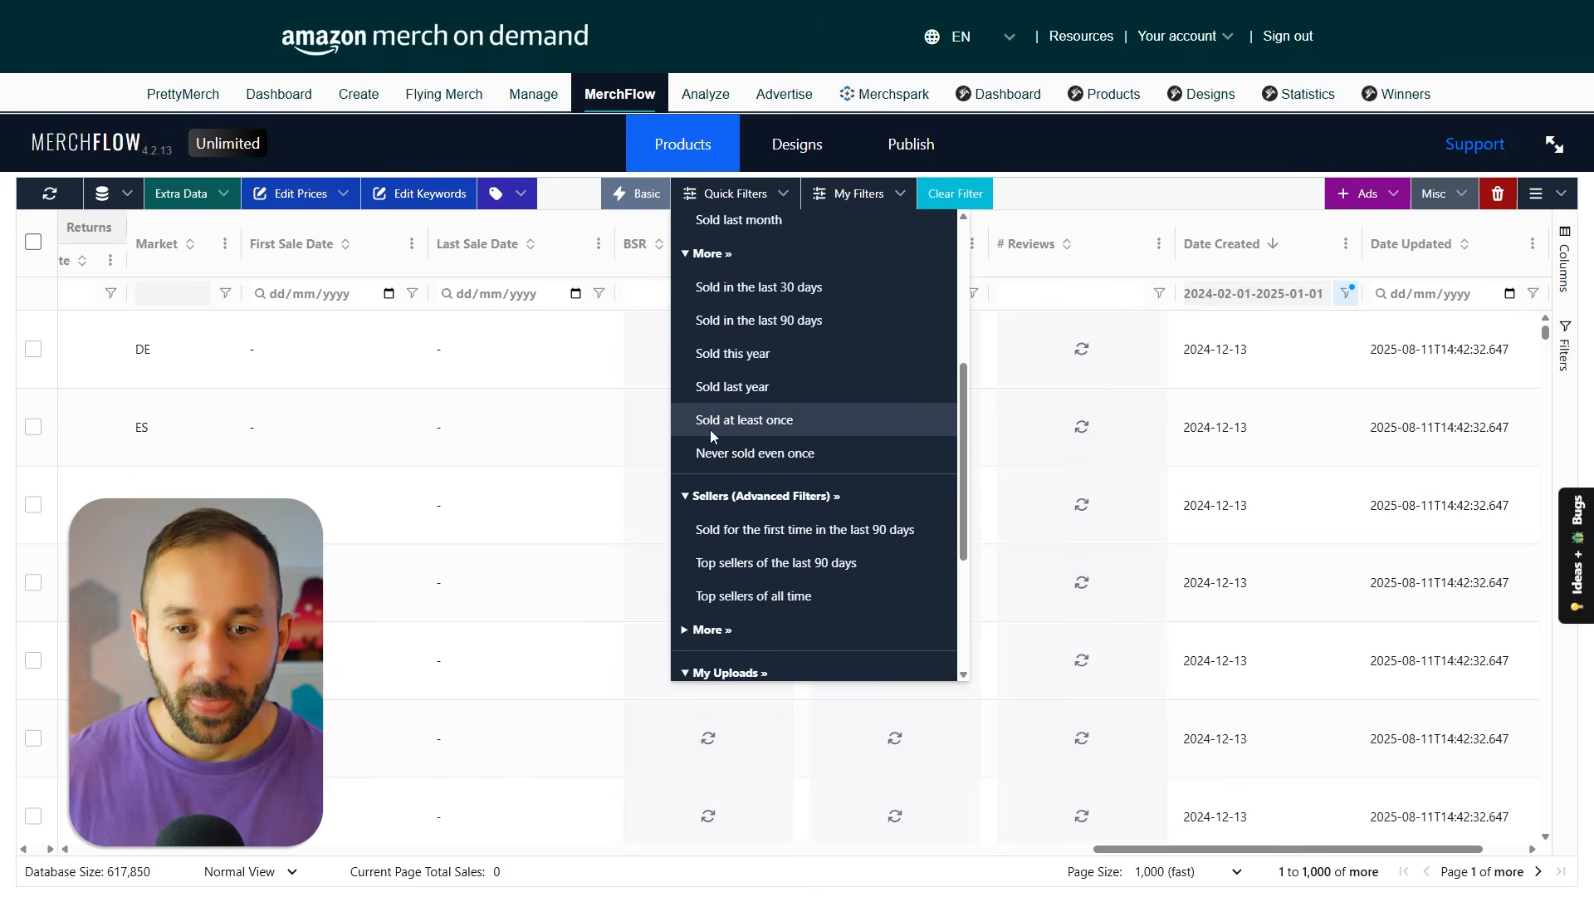
scroll(830, 462, down, 2)
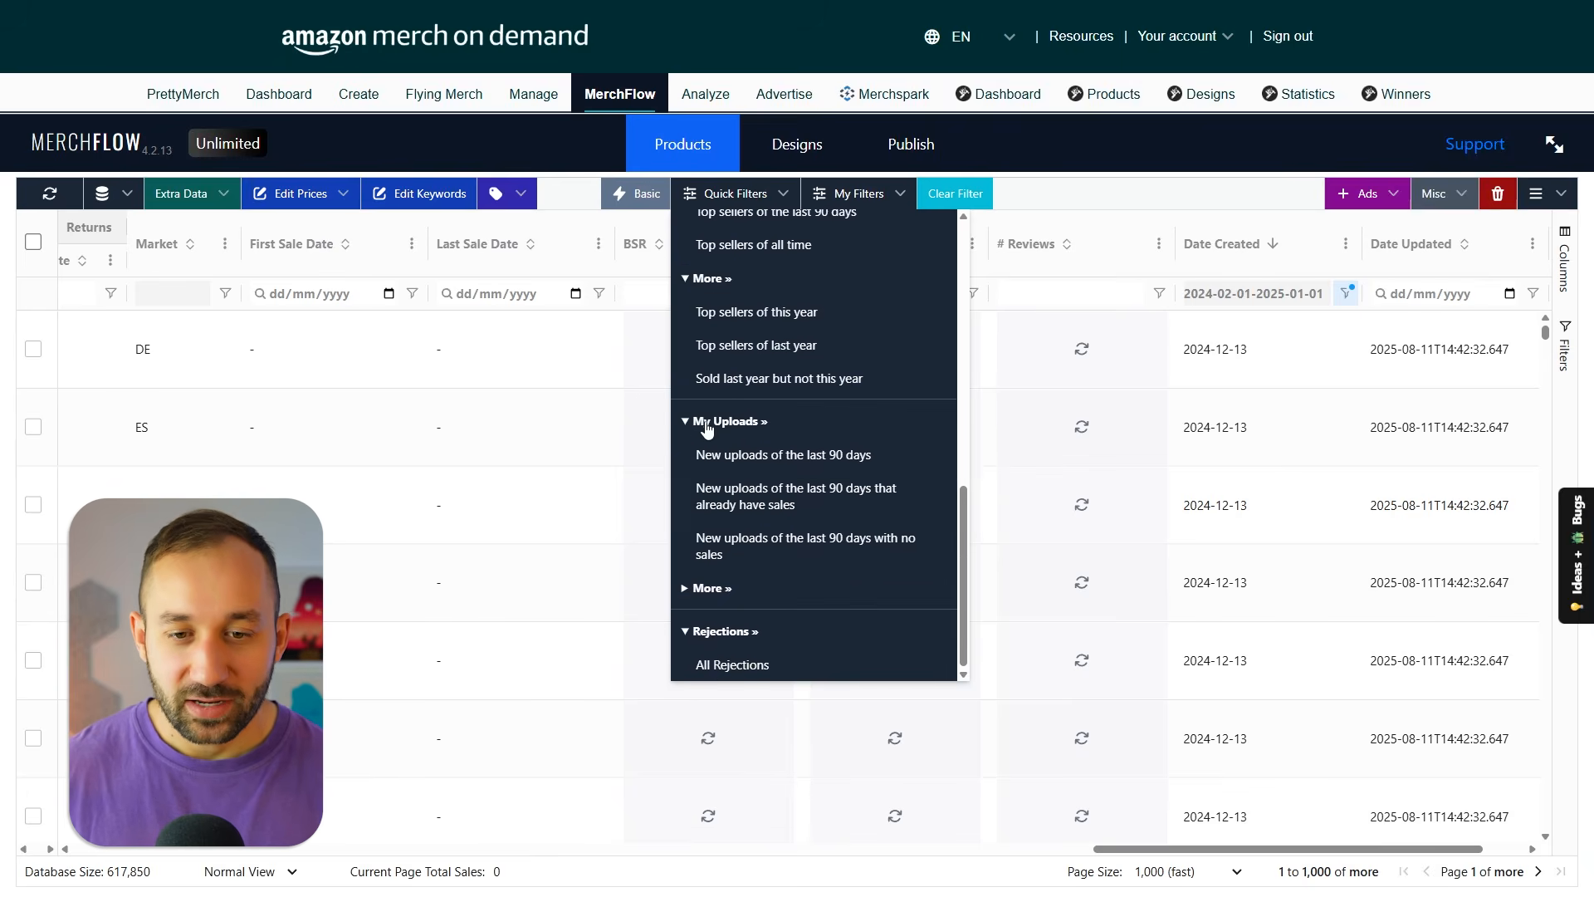
click(719, 590)
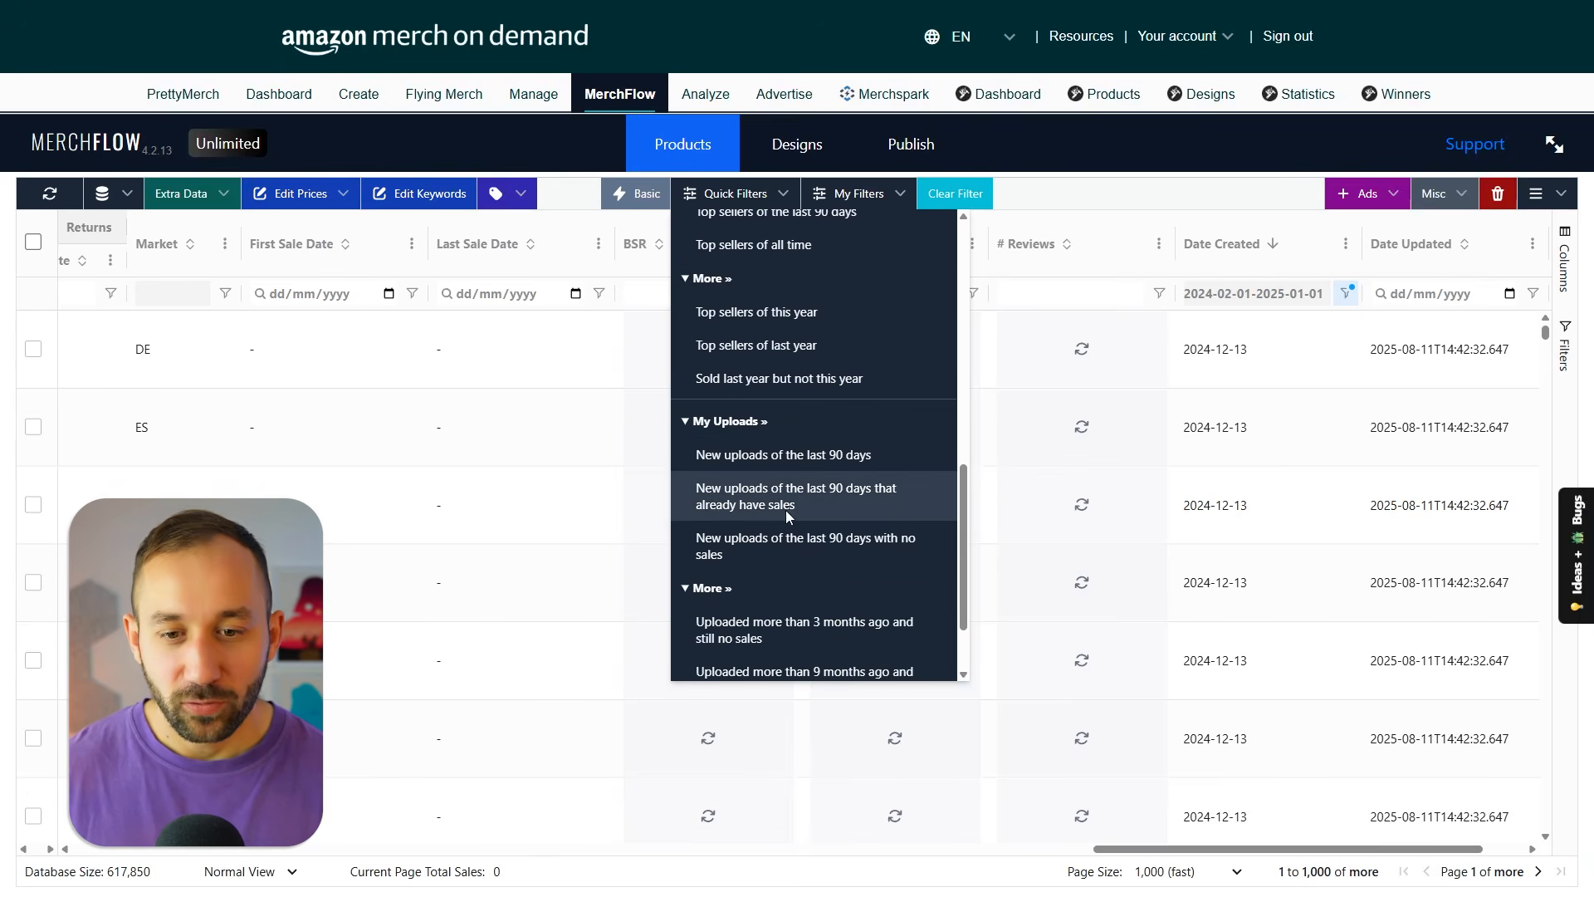
scroll(785, 510, down, 1)
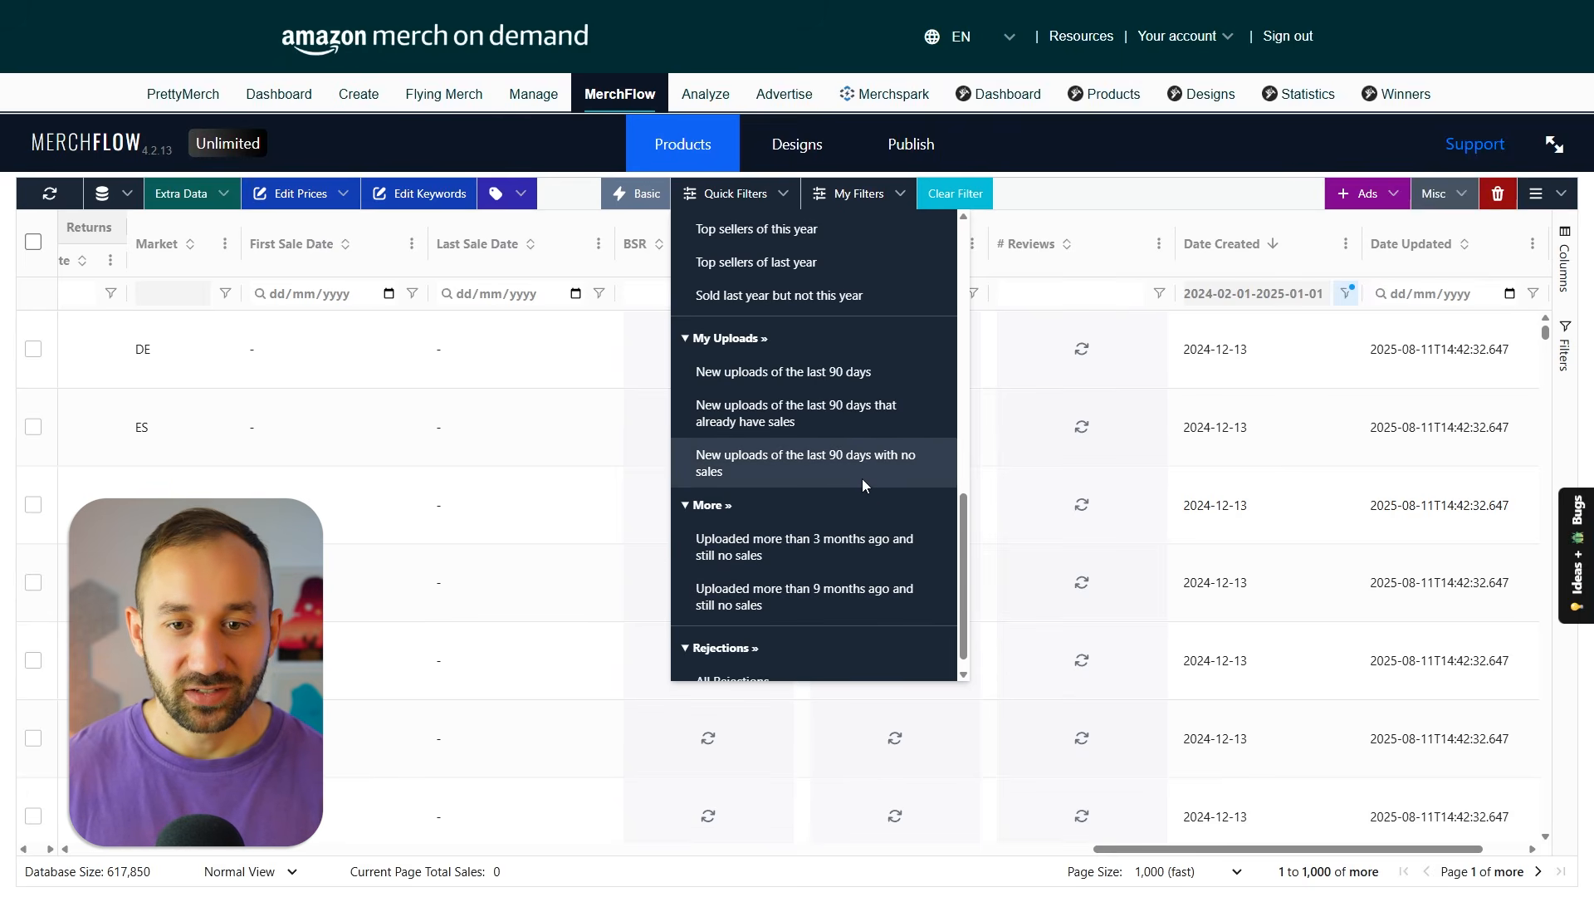
click(819, 466)
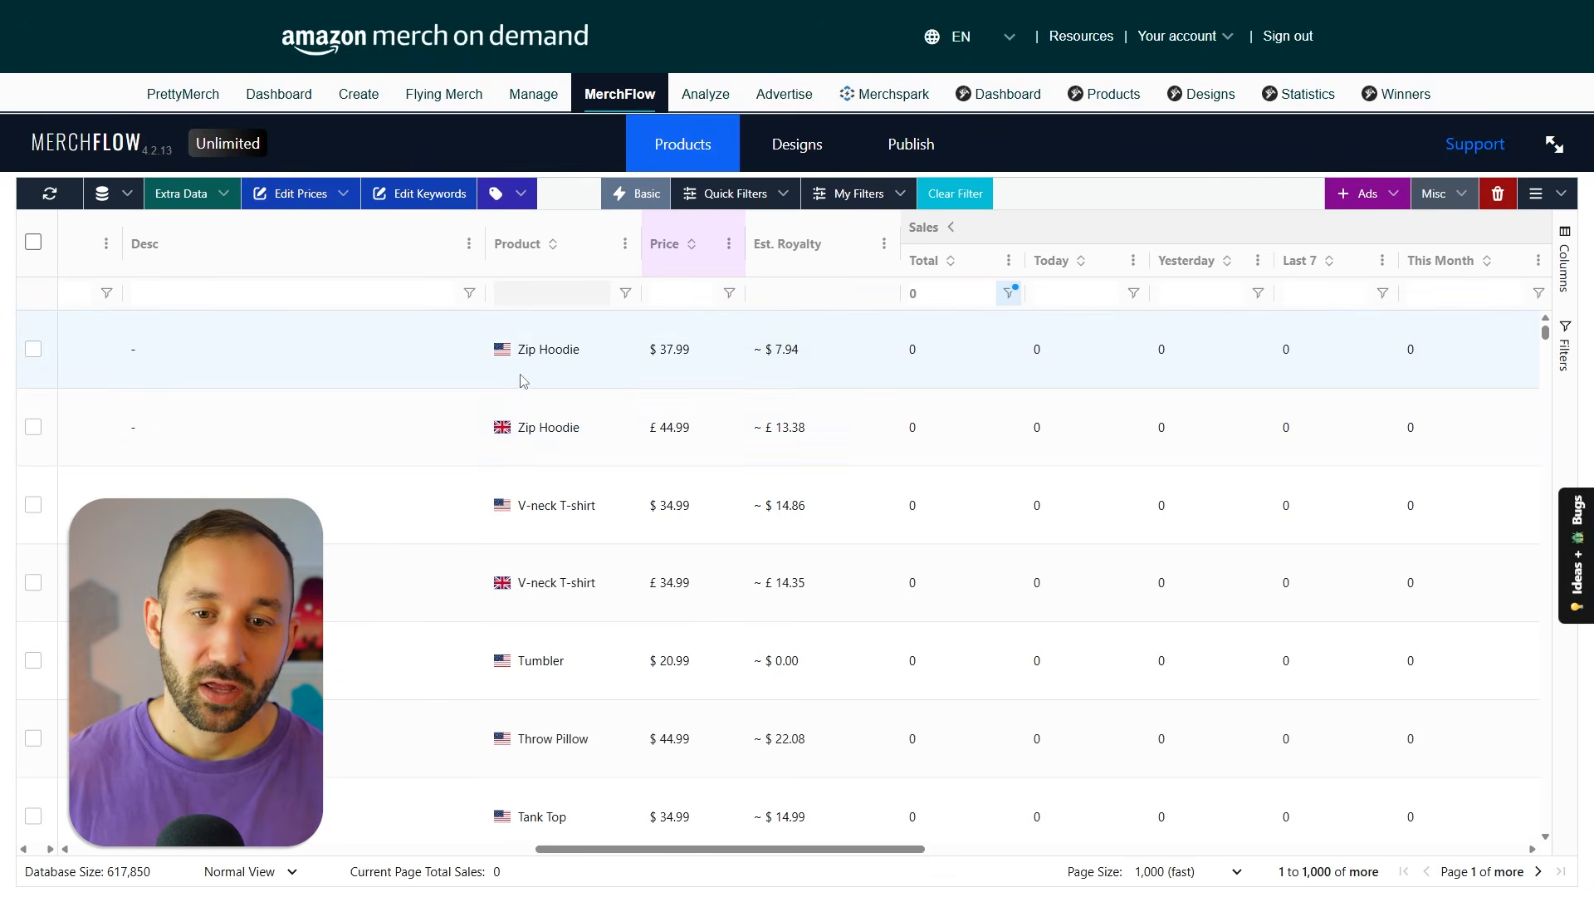
Examine the bulk tag actions and the miscellaneous actions such as row selection, ID copying and CSV export.
click(520, 196)
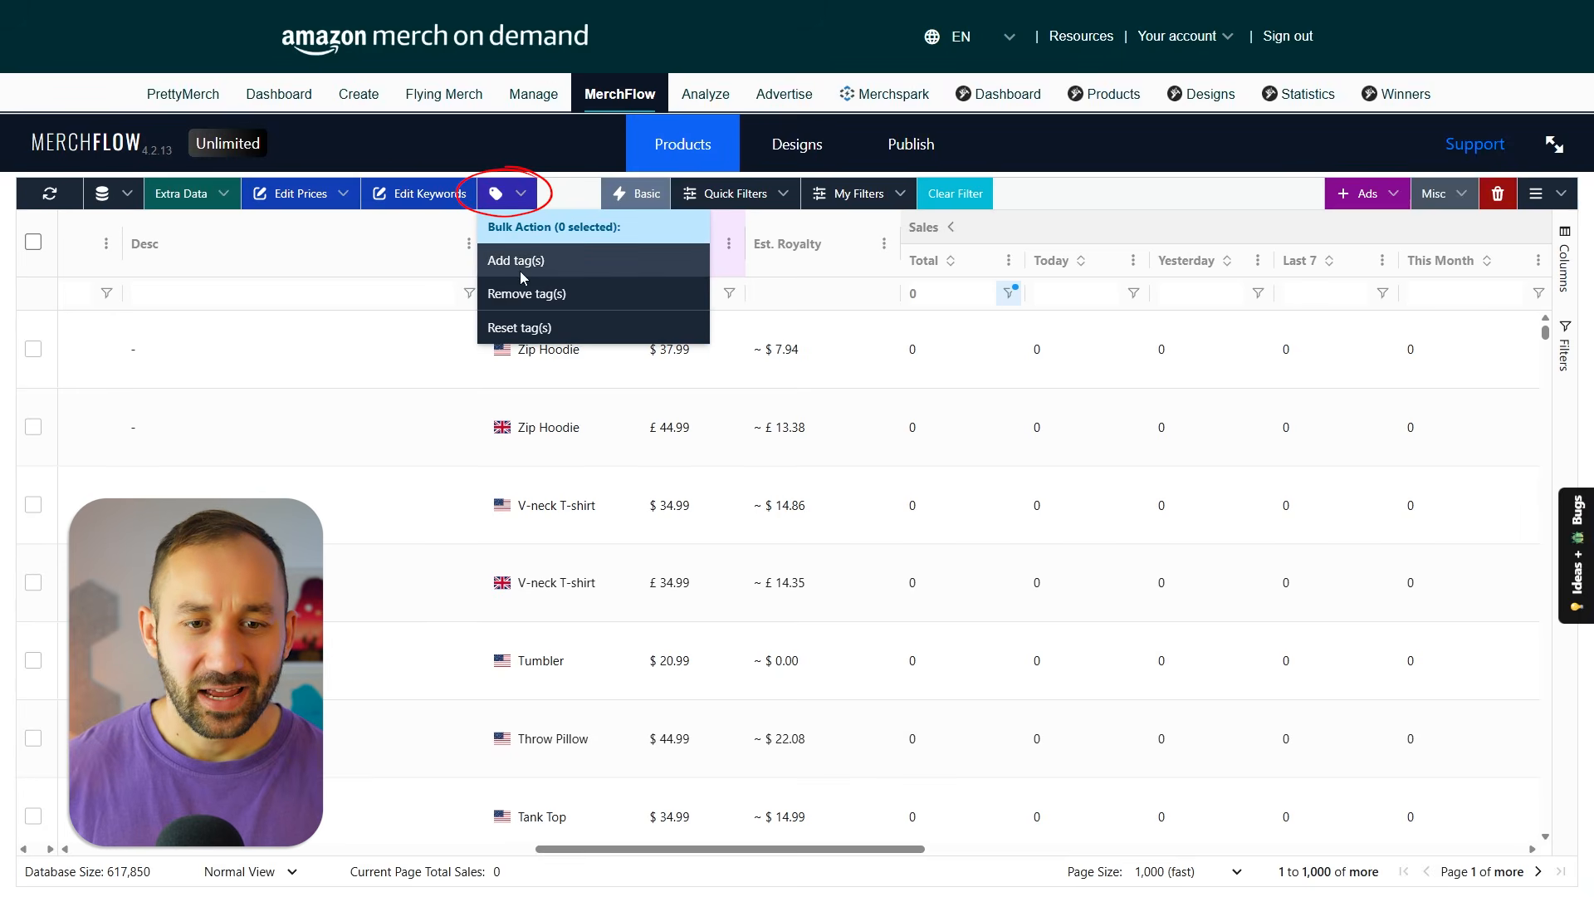
click(566, 193)
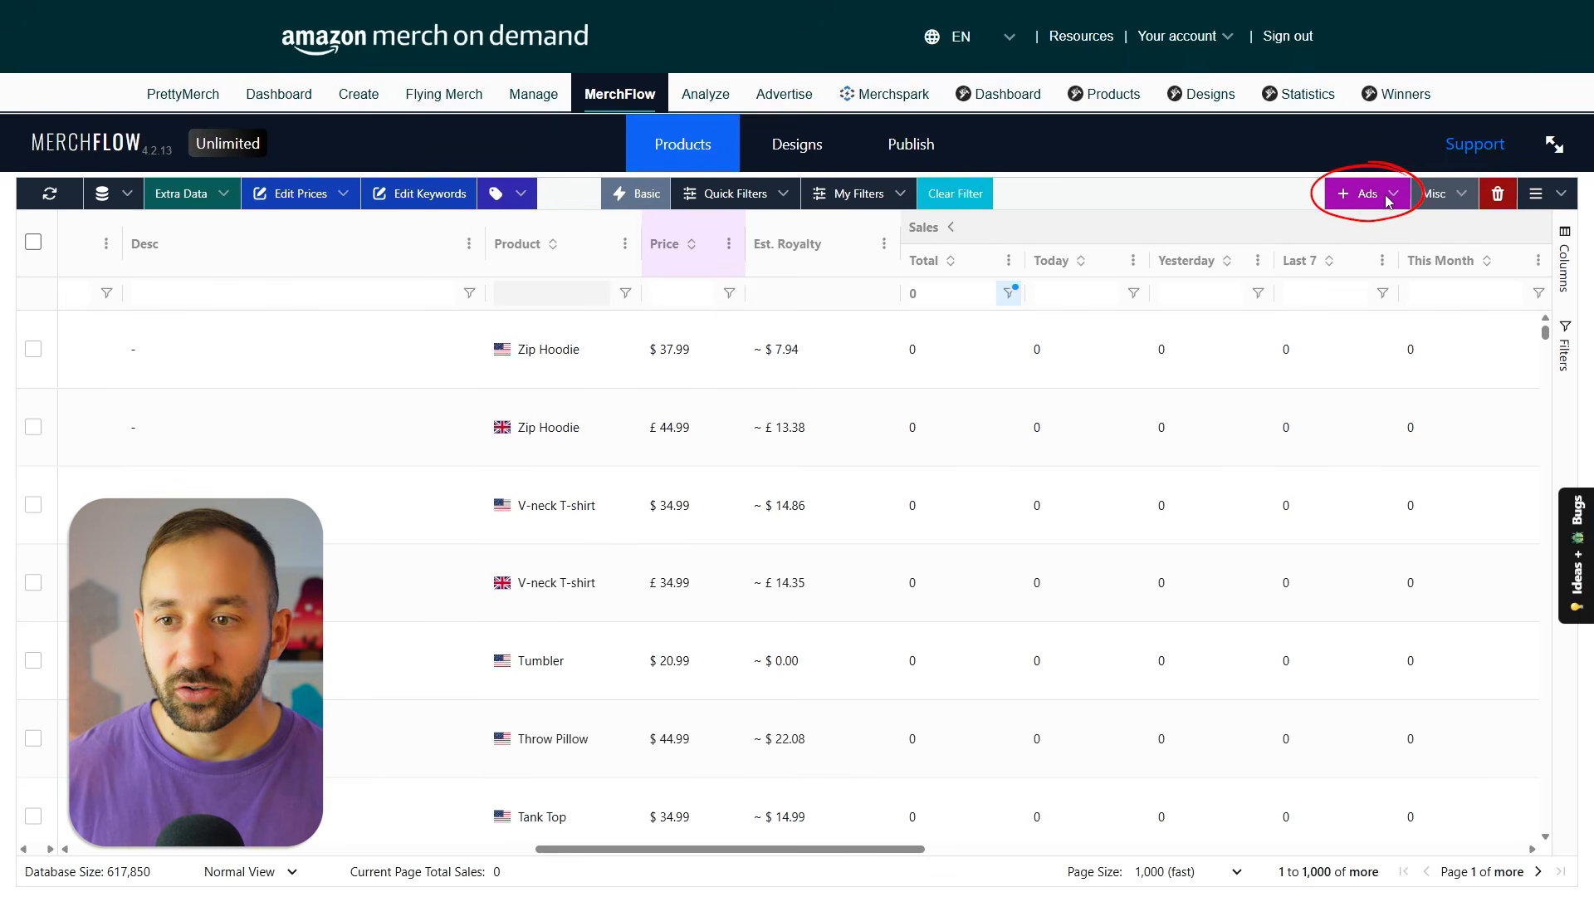
click(1388, 200)
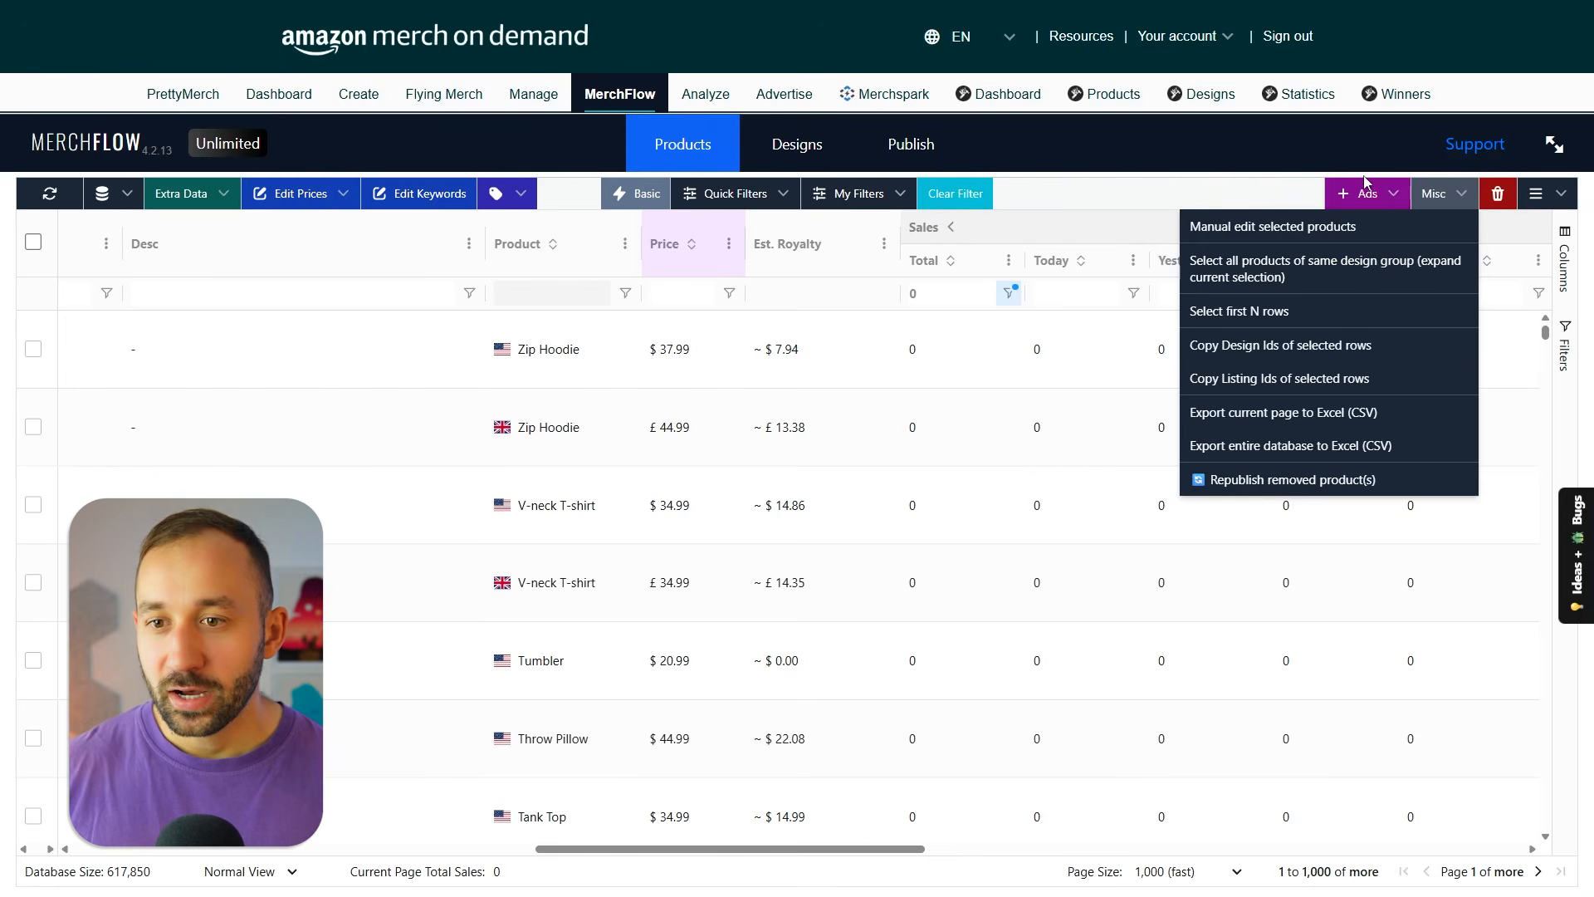
click(1435, 196)
click(1437, 198)
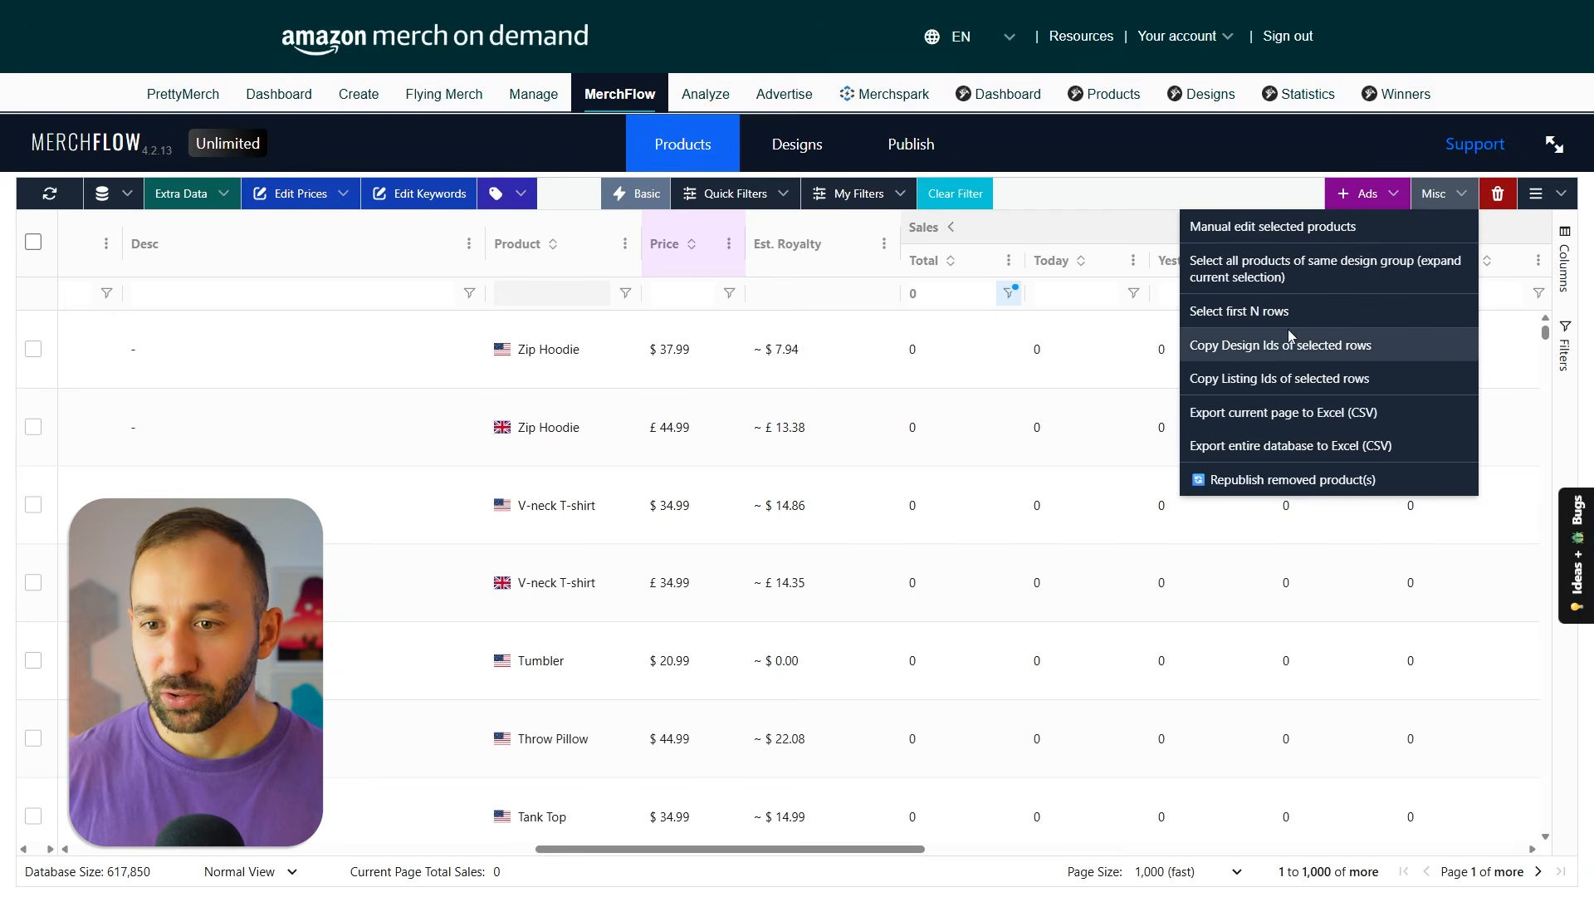
click(1147, 206)
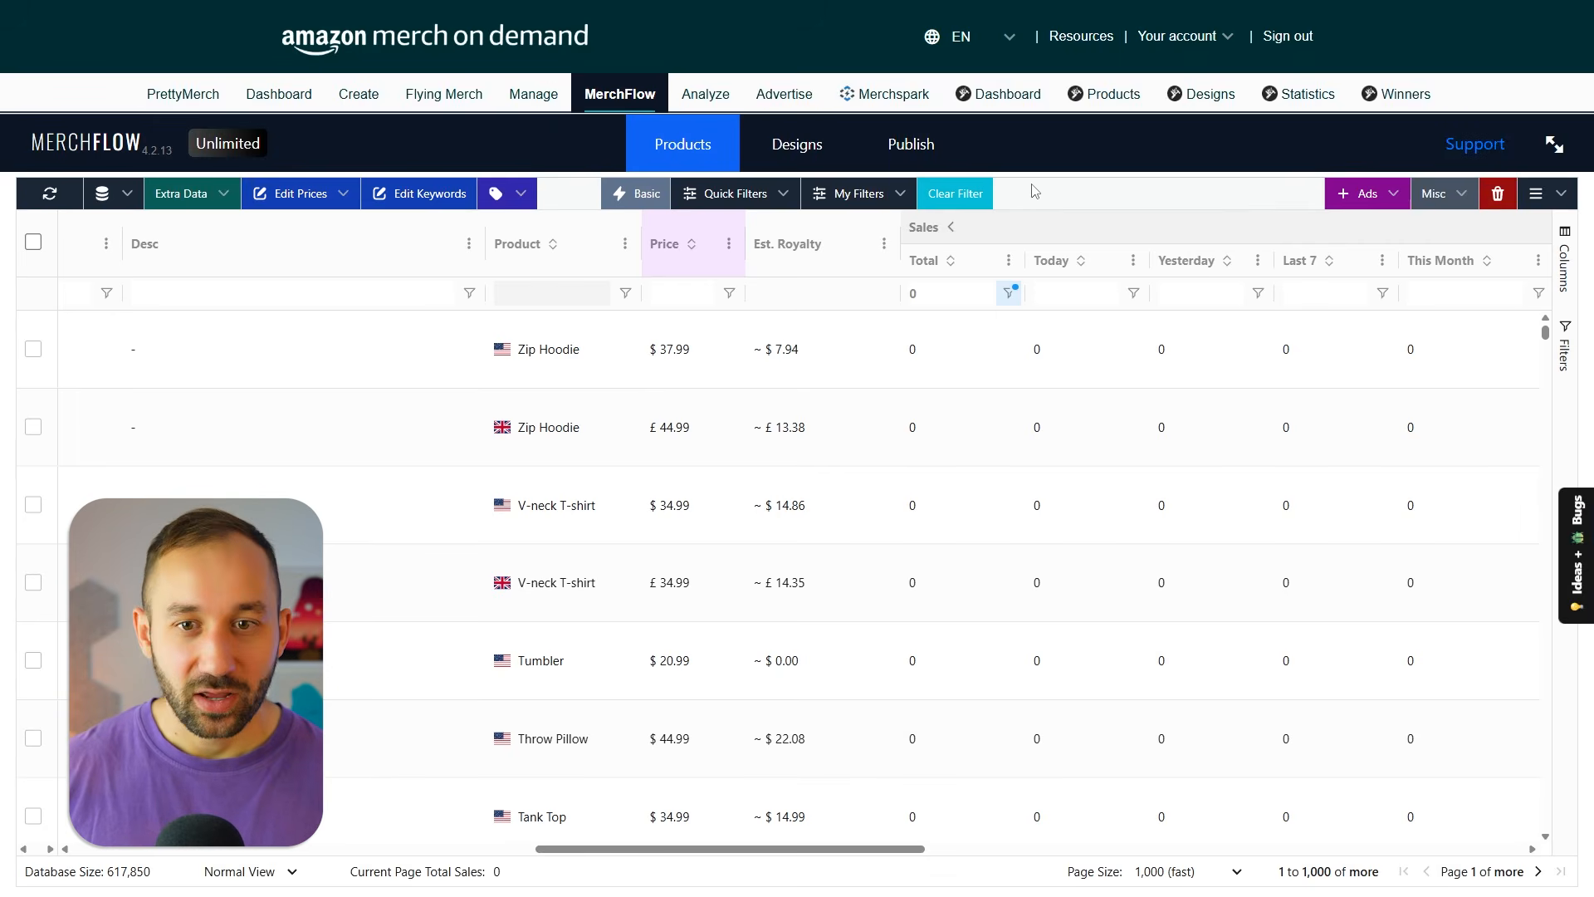
Select all products on the current page, start deleting them in bulk and cancel at the confirmation prompt.
click(33, 242)
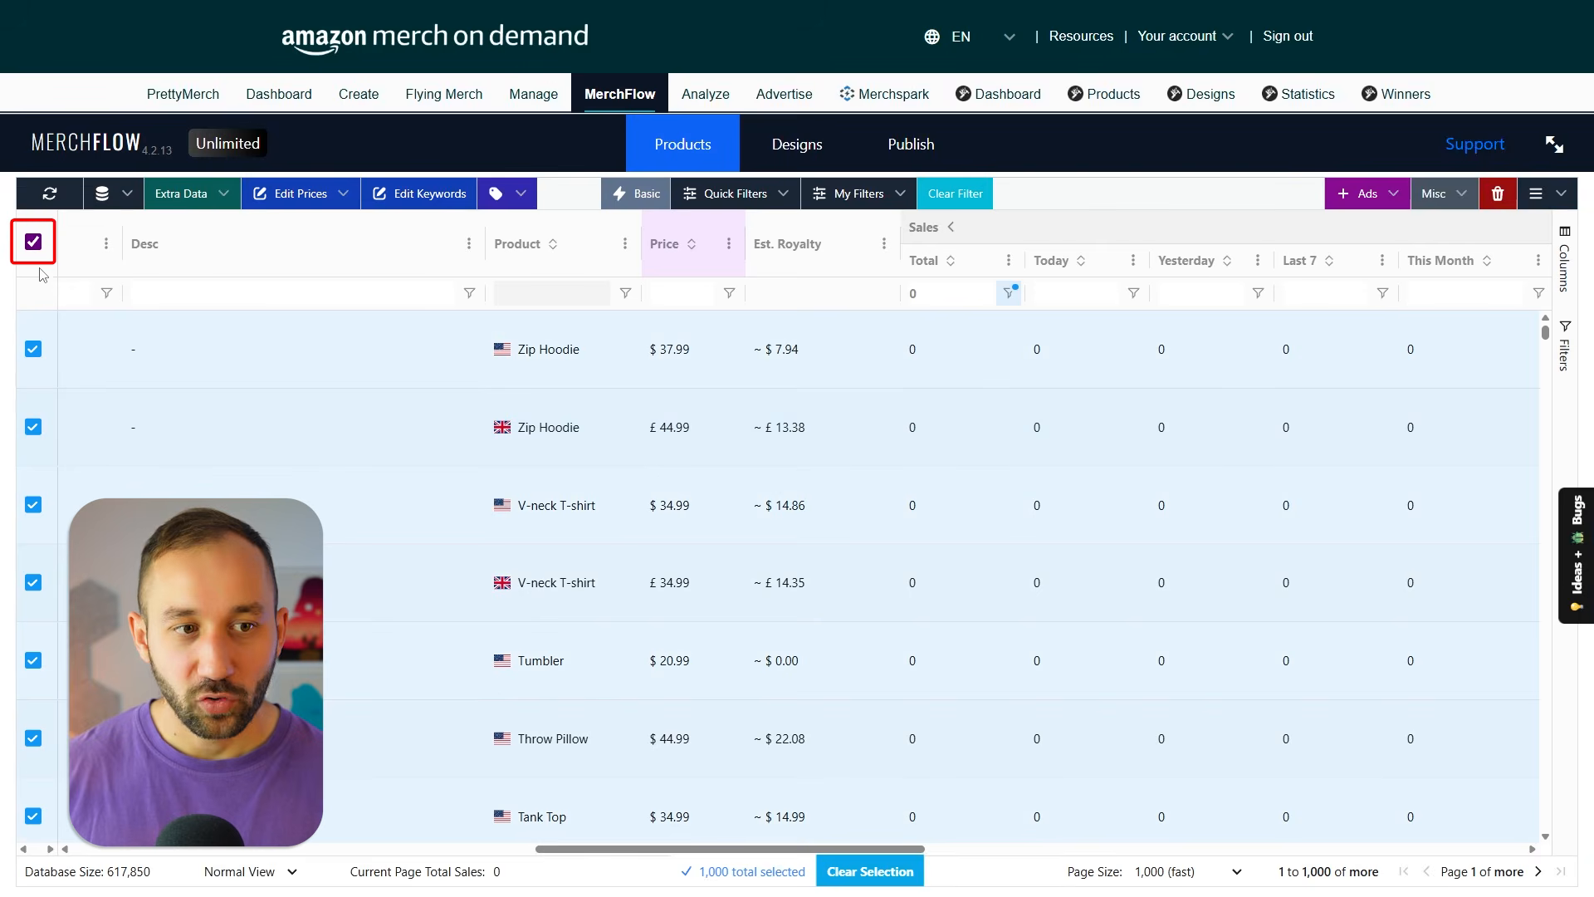
click(1499, 194)
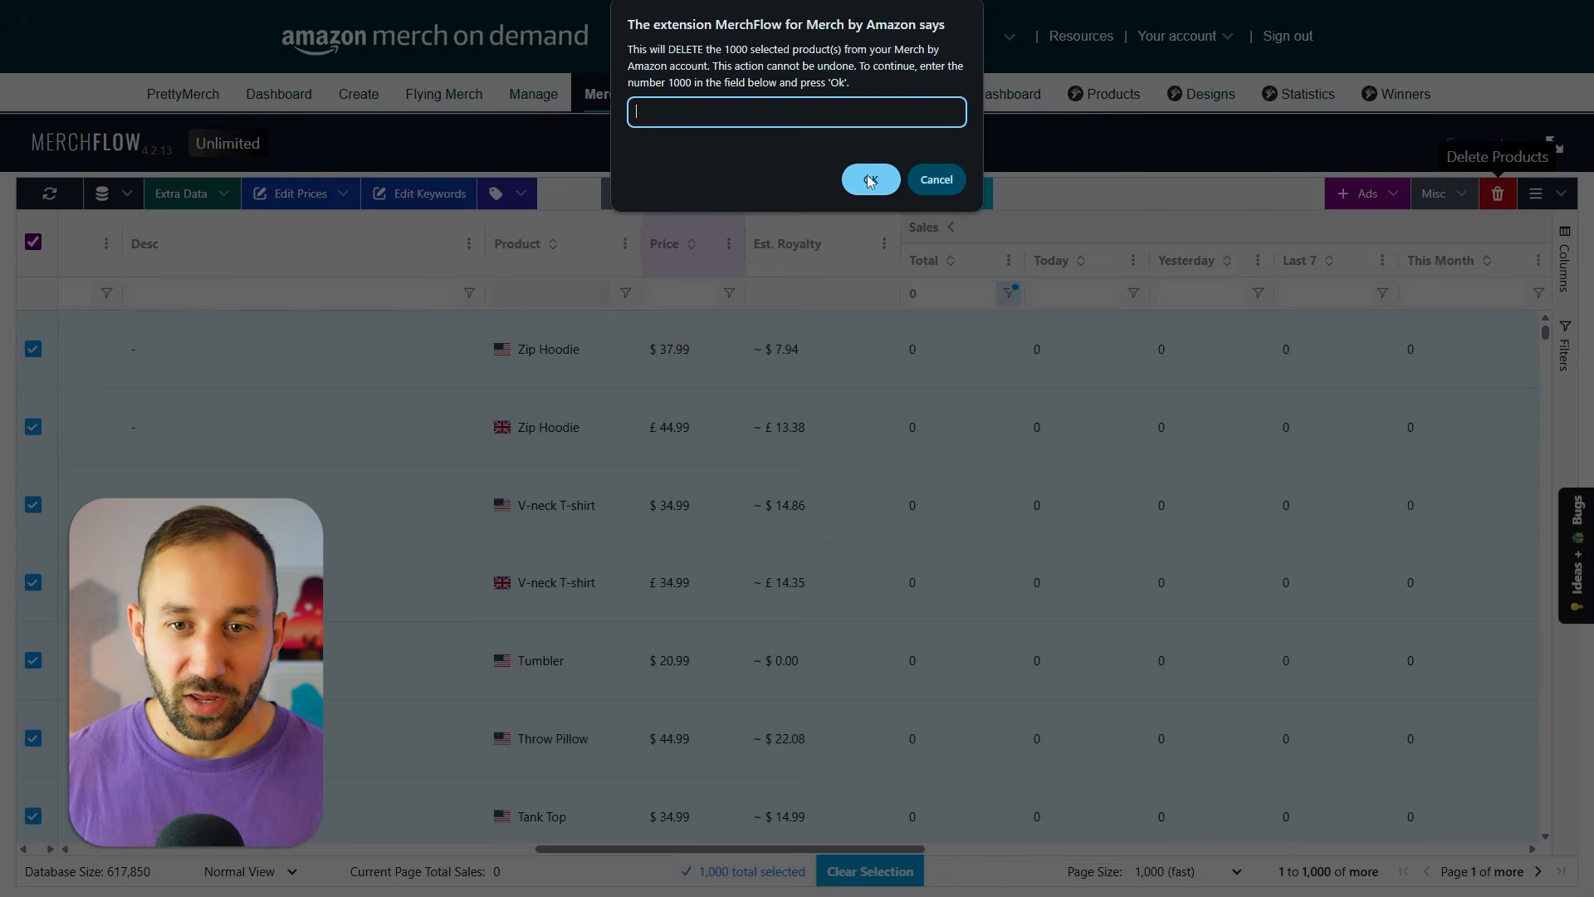
click(937, 180)
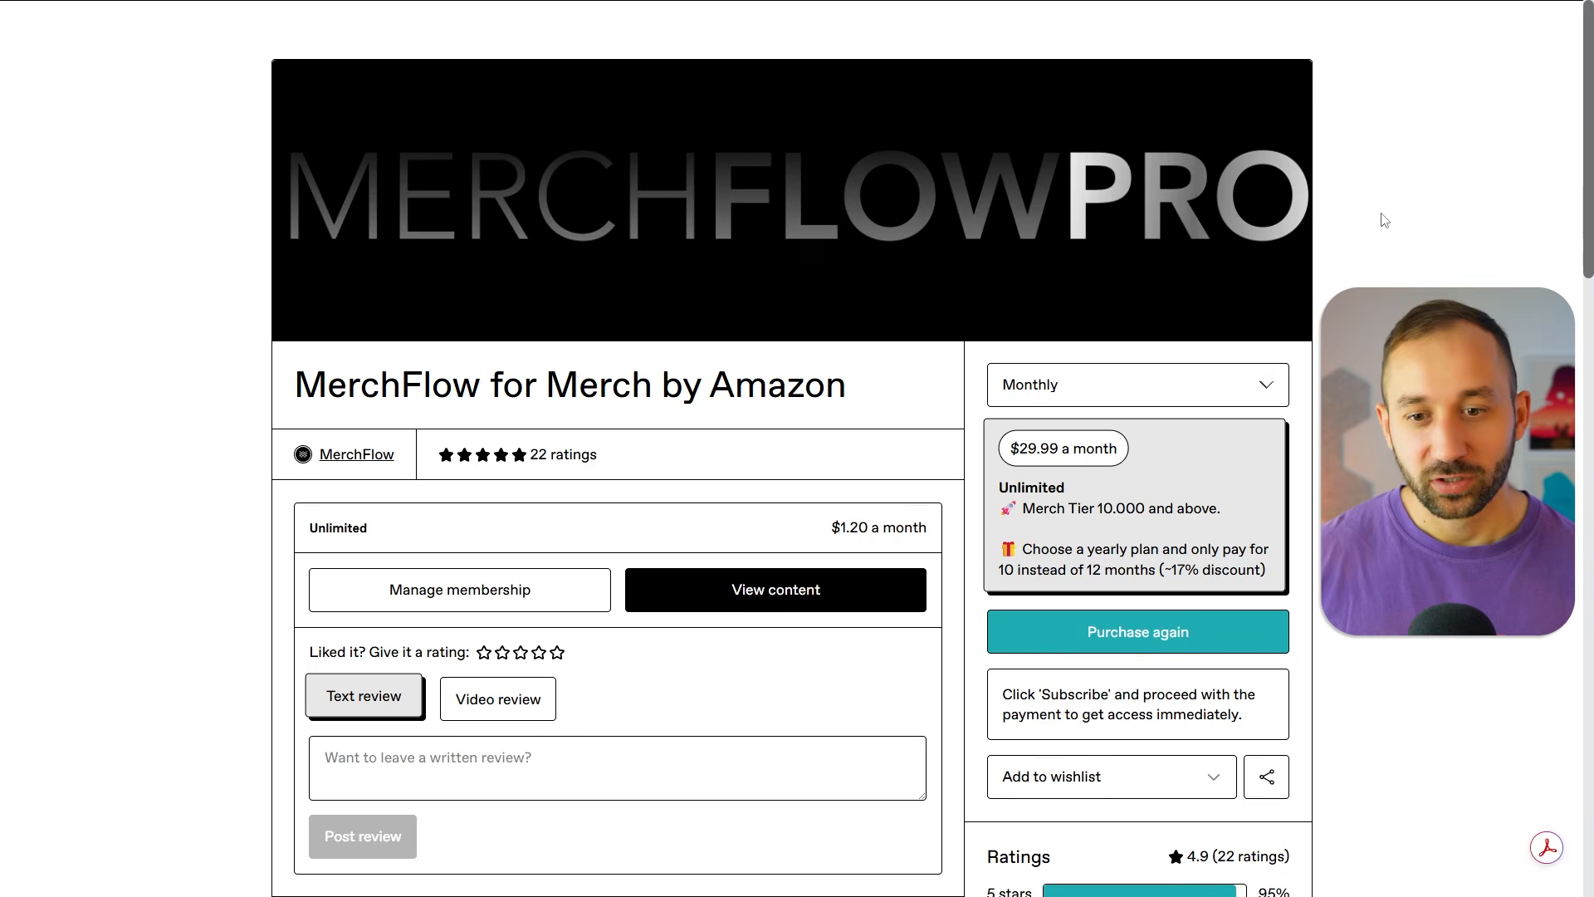
Look over the plan pricing, features and ratings on the MerchFlow for Merch by Amazon purchase page.
scroll(1385, 220, down, 1)
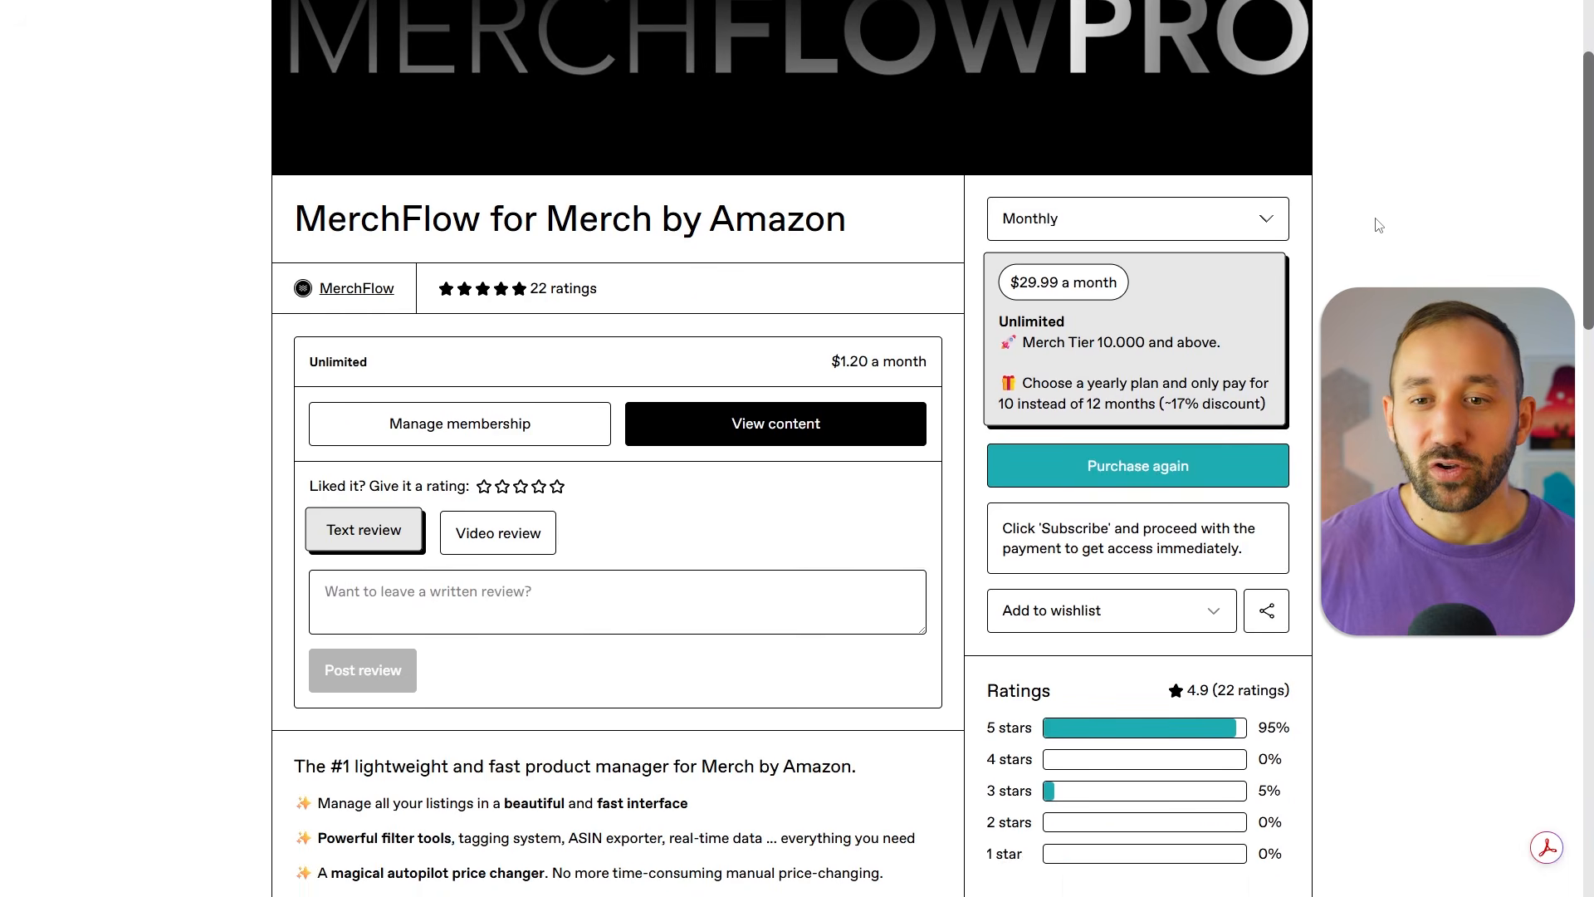
scroll(1378, 227, up, 1)
scroll(1374, 224, up, 1)
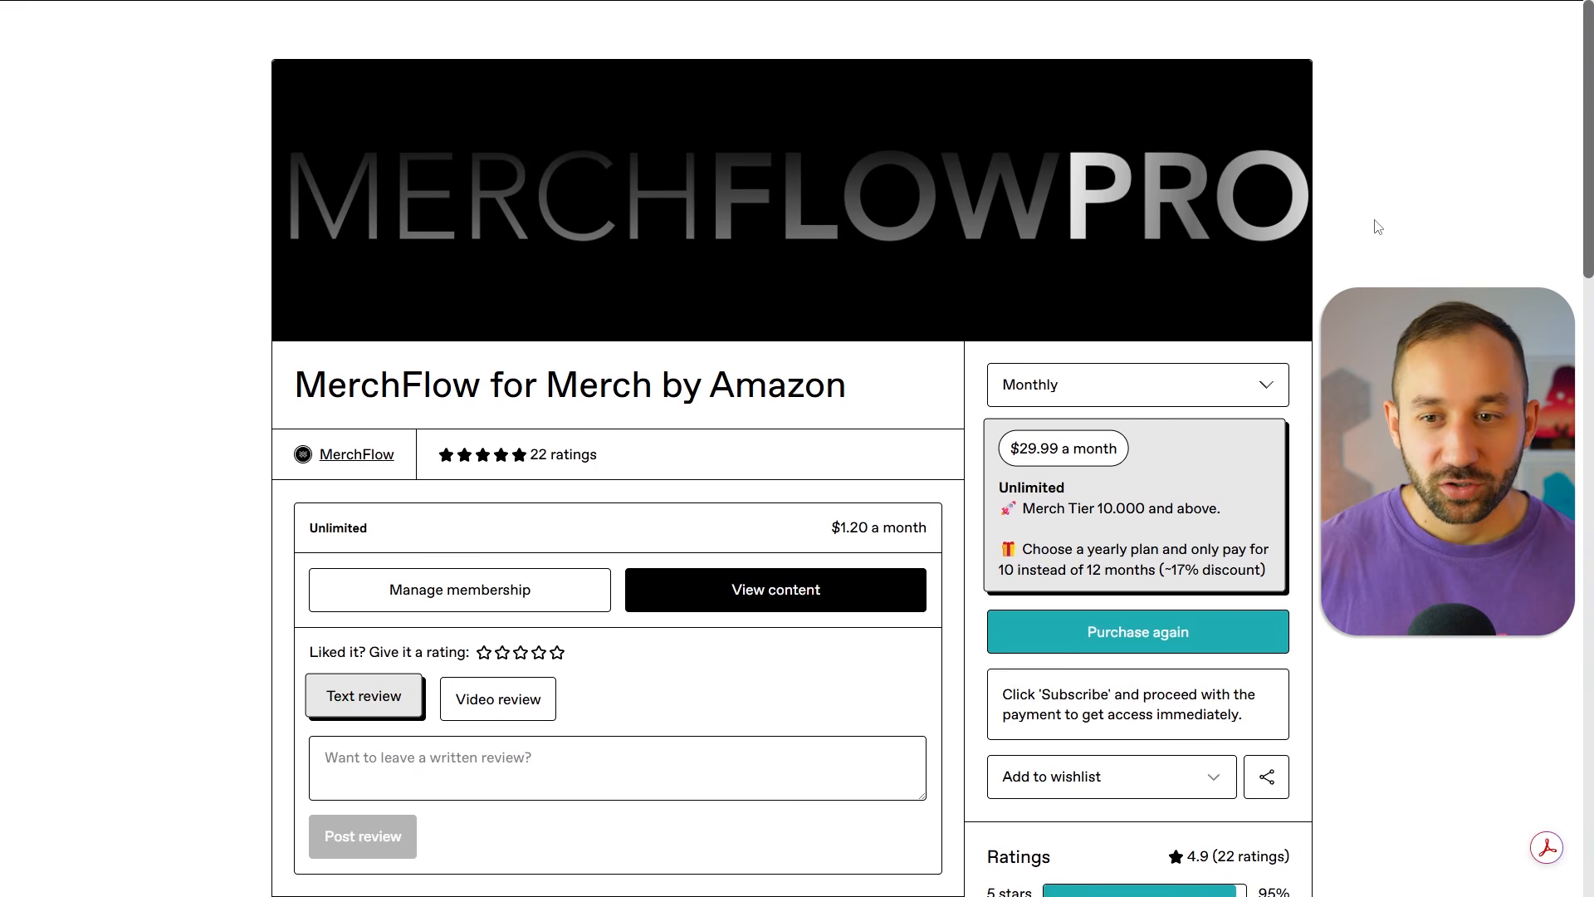
Read the comparison of the Free and Unlimited plans on the product page, including the access, cancellation and active-user notes beneath it.
scroll(1373, 224, down, 1)
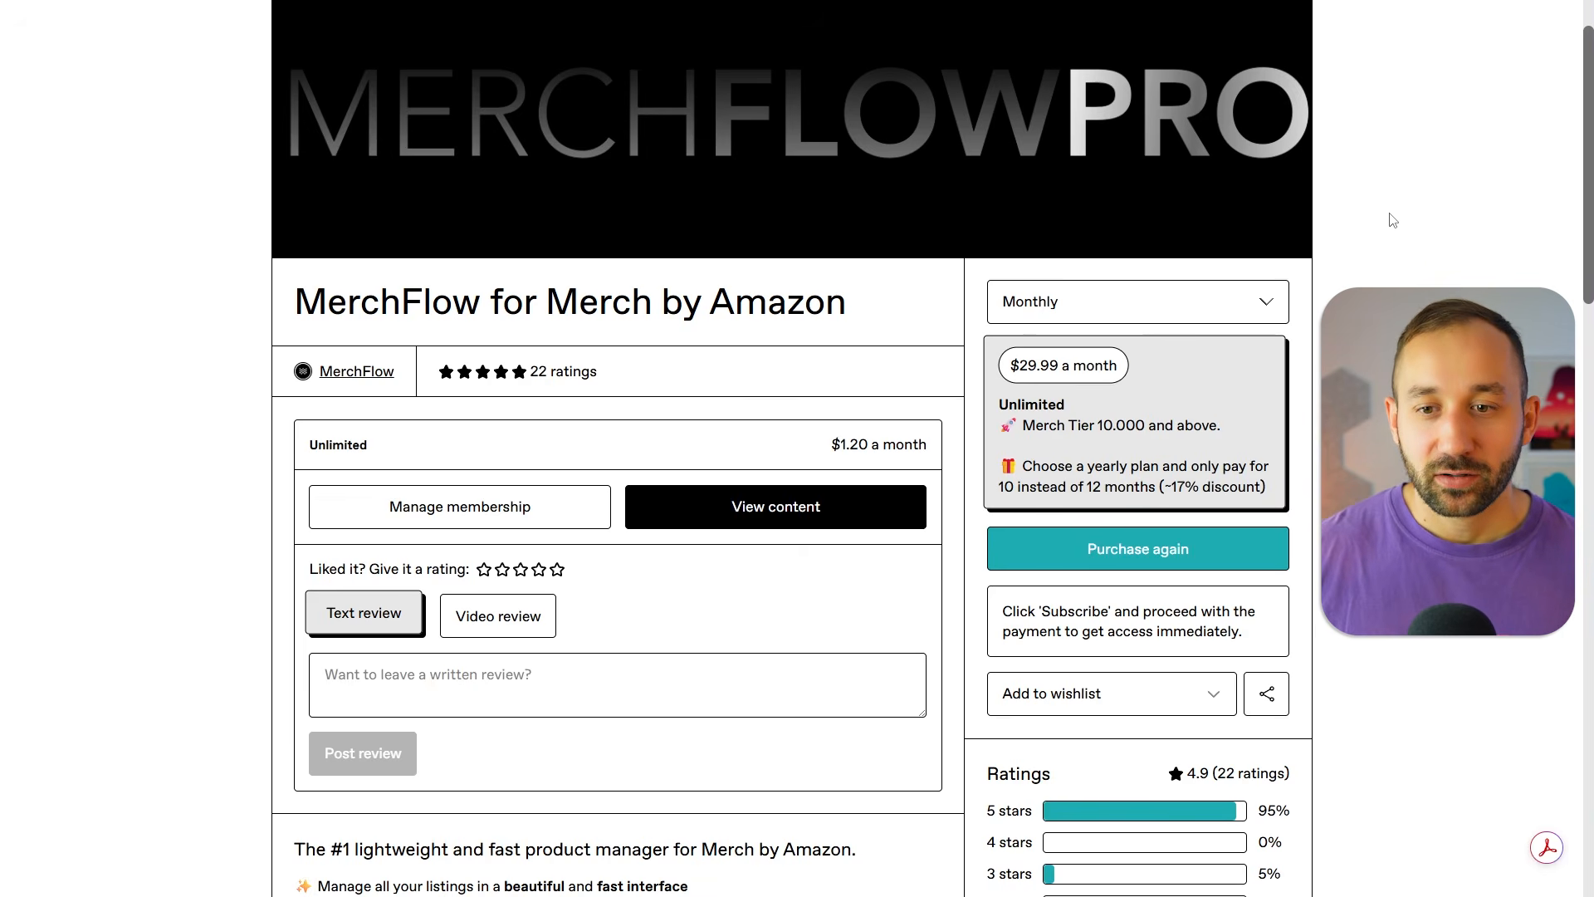
scroll(1342, 287, down, 7)
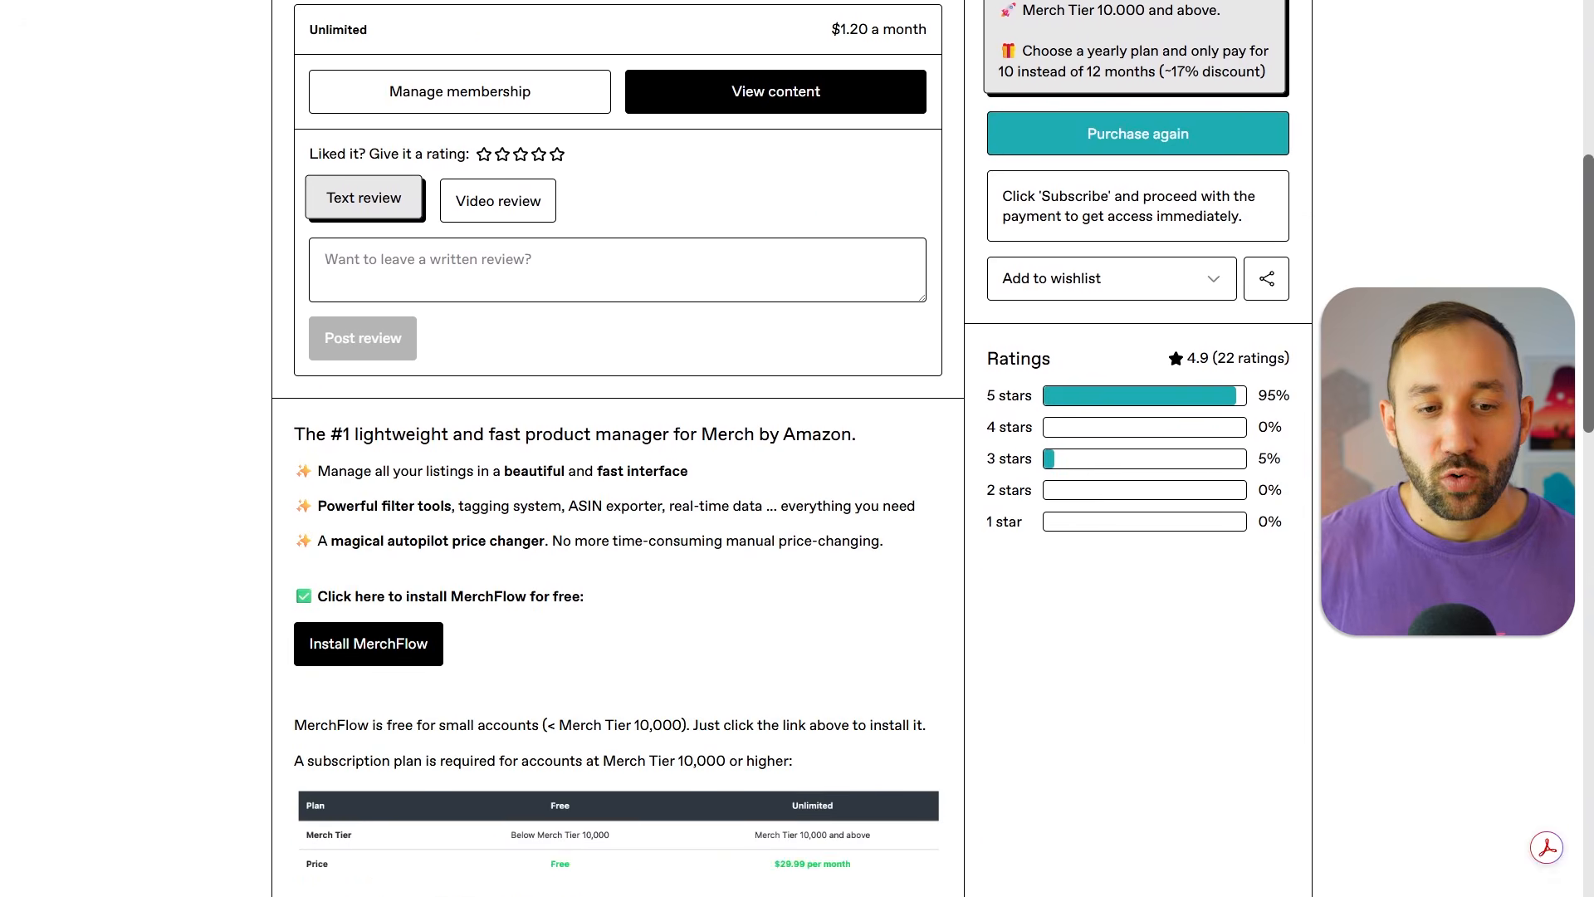
scroll(1237, 402, down, 2)
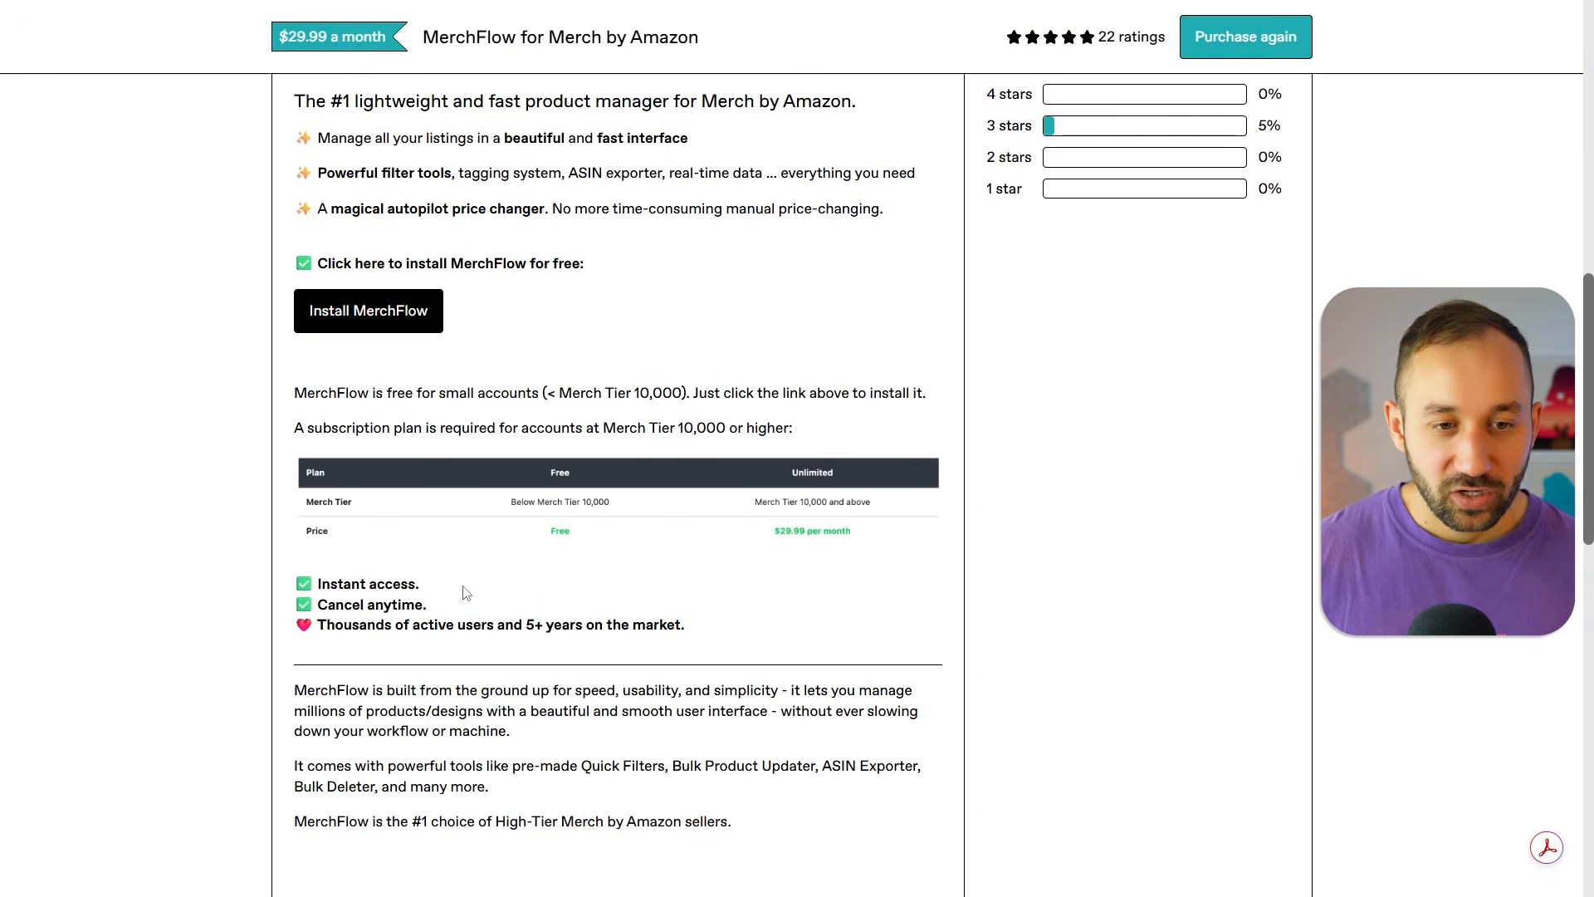
key(ctrl+plus)
key(ctrl+plus)
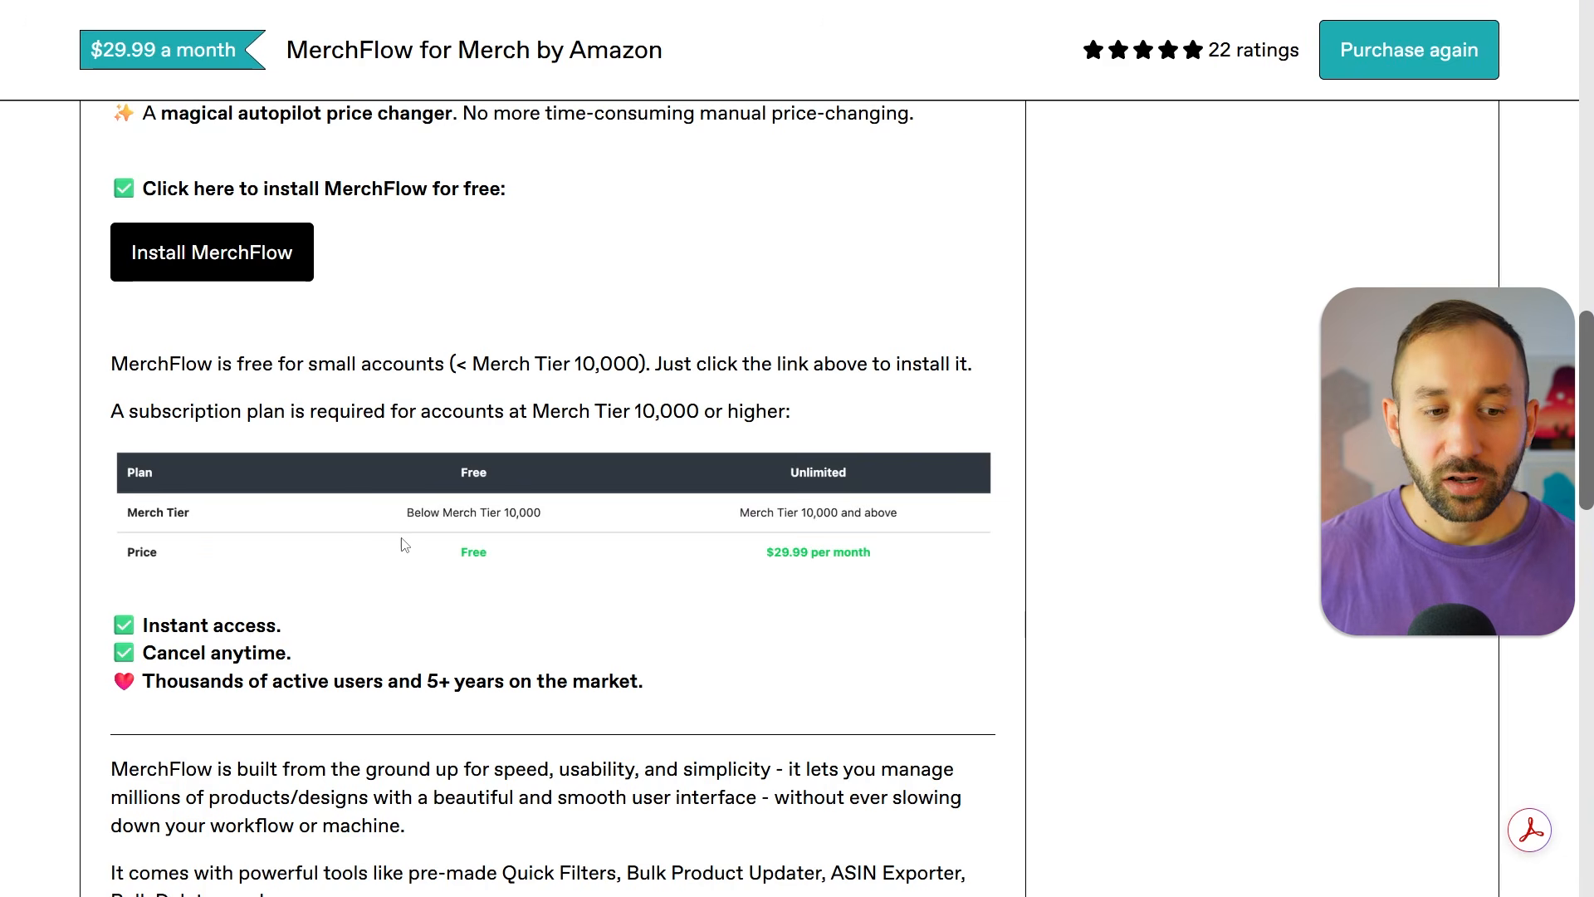
drag(141, 625, 341, 624)
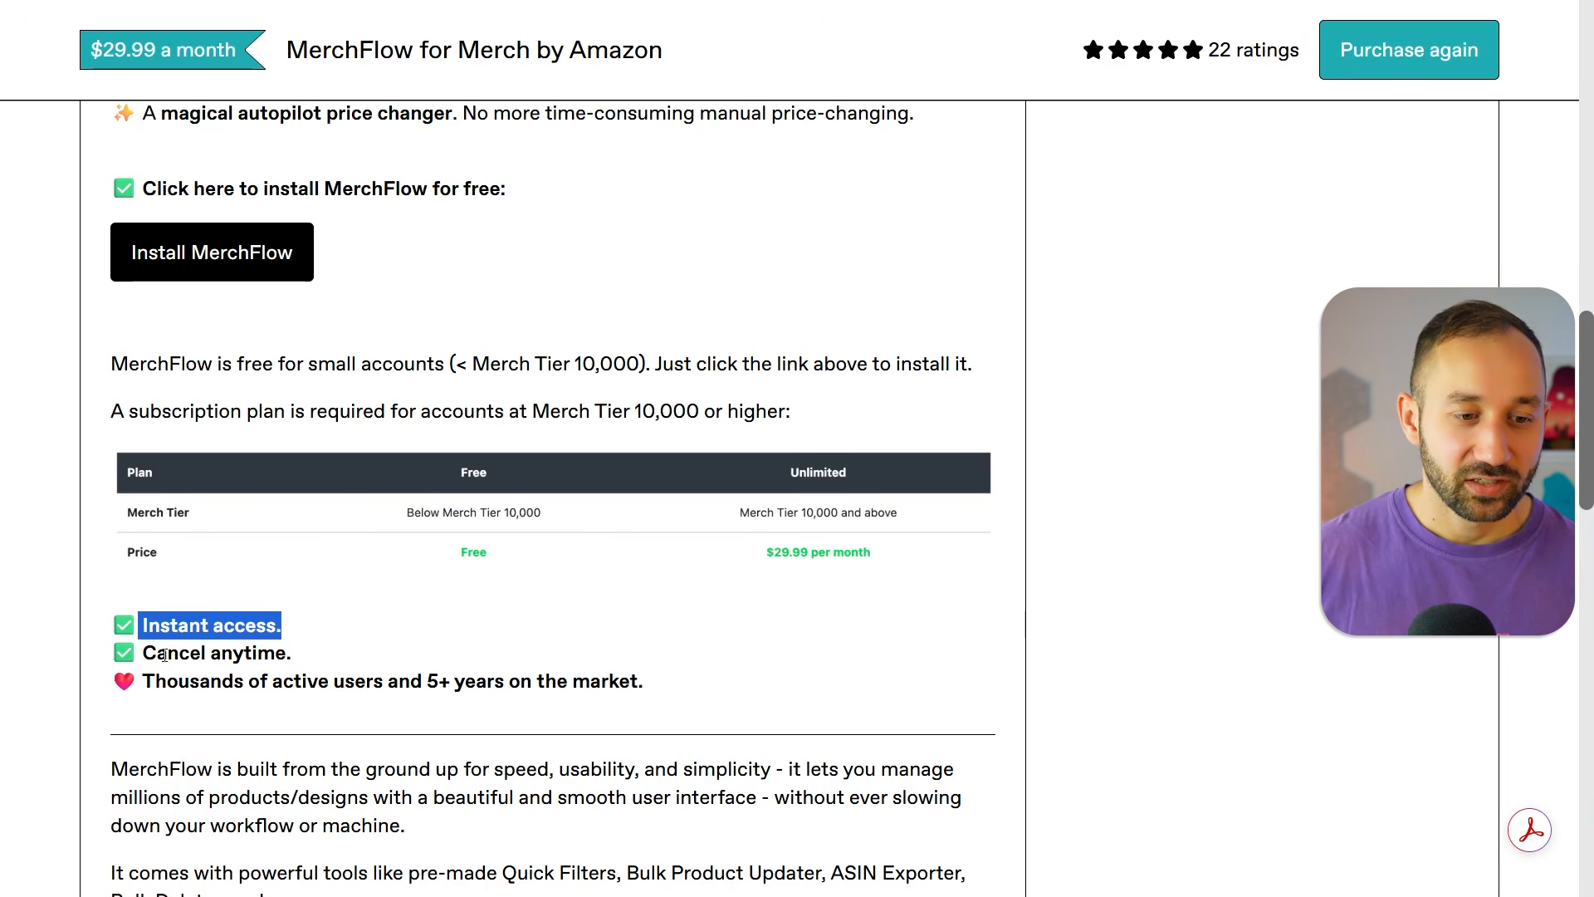
triple_click(655, 678)
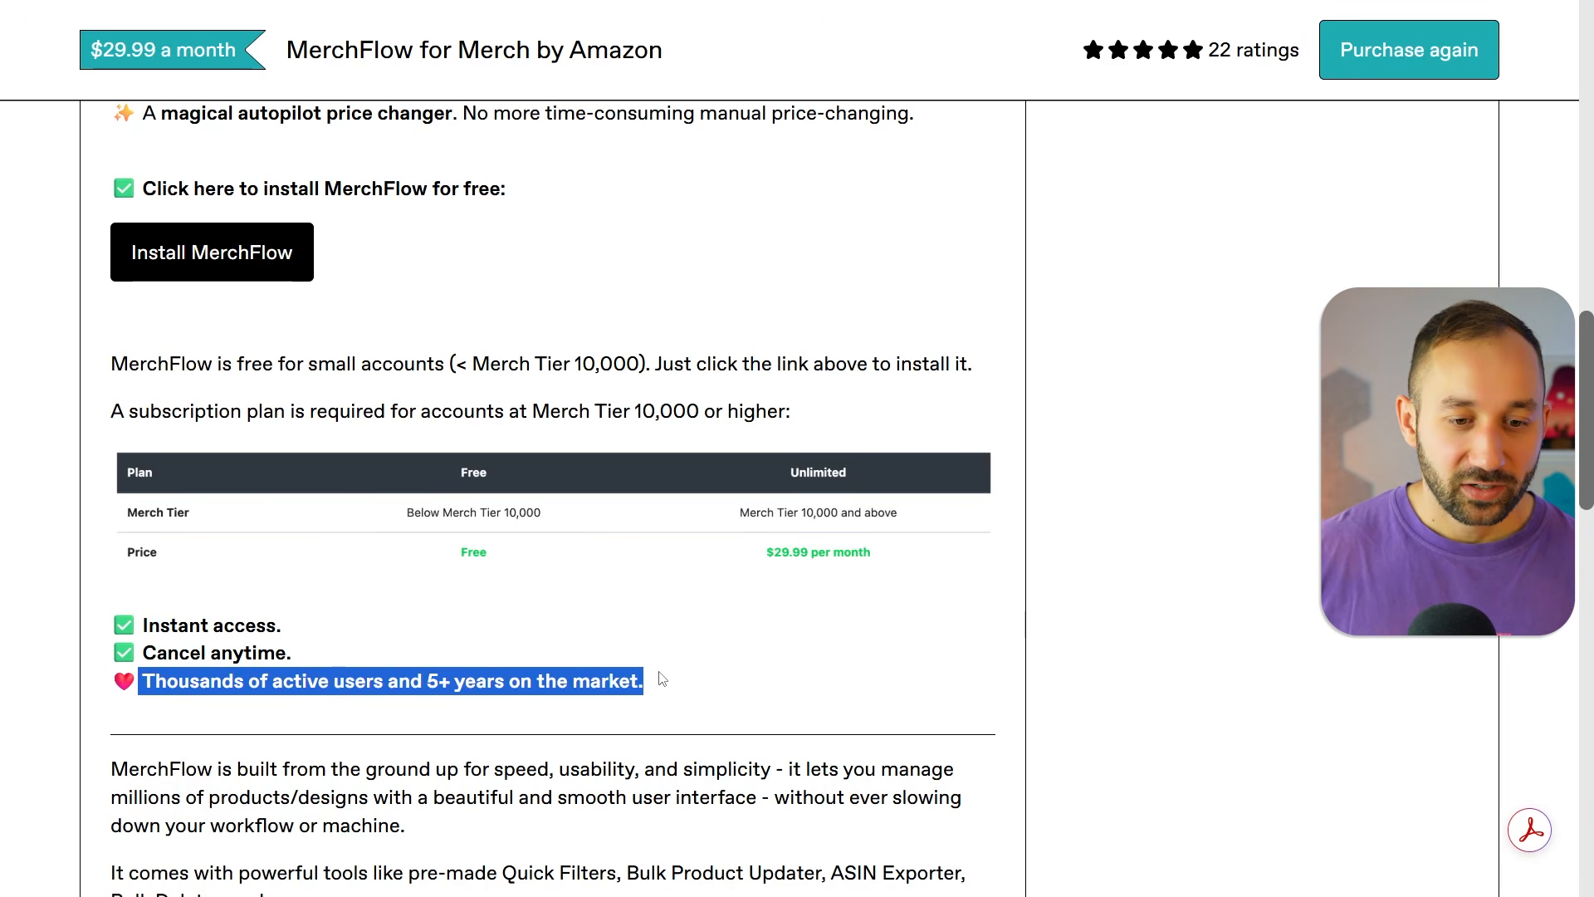
click(669, 679)
key(ctrl+minus)
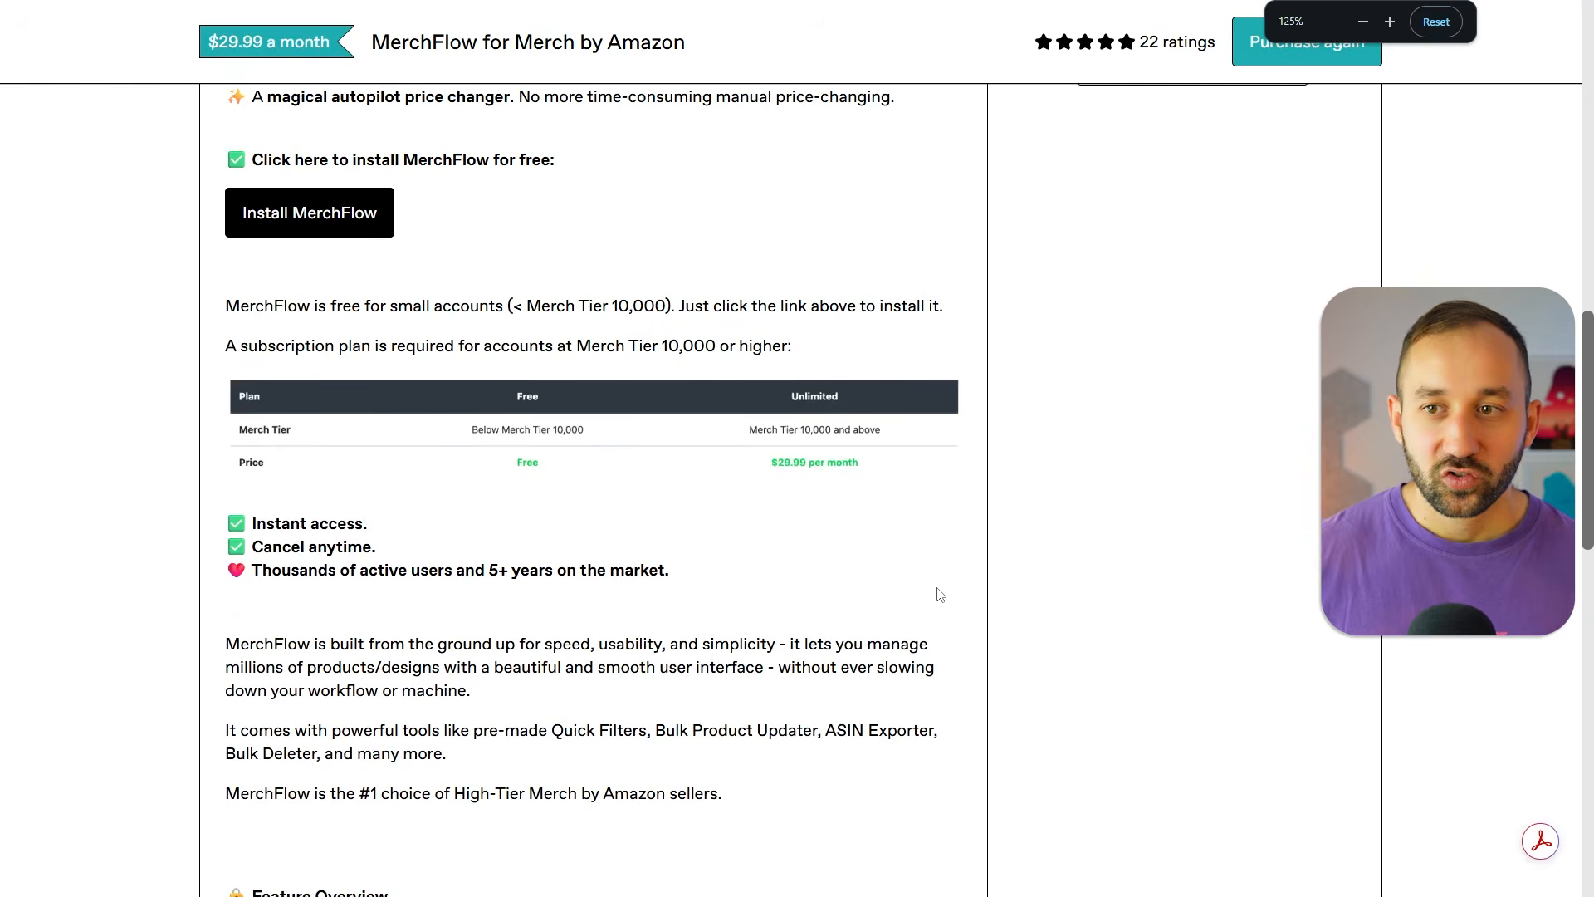